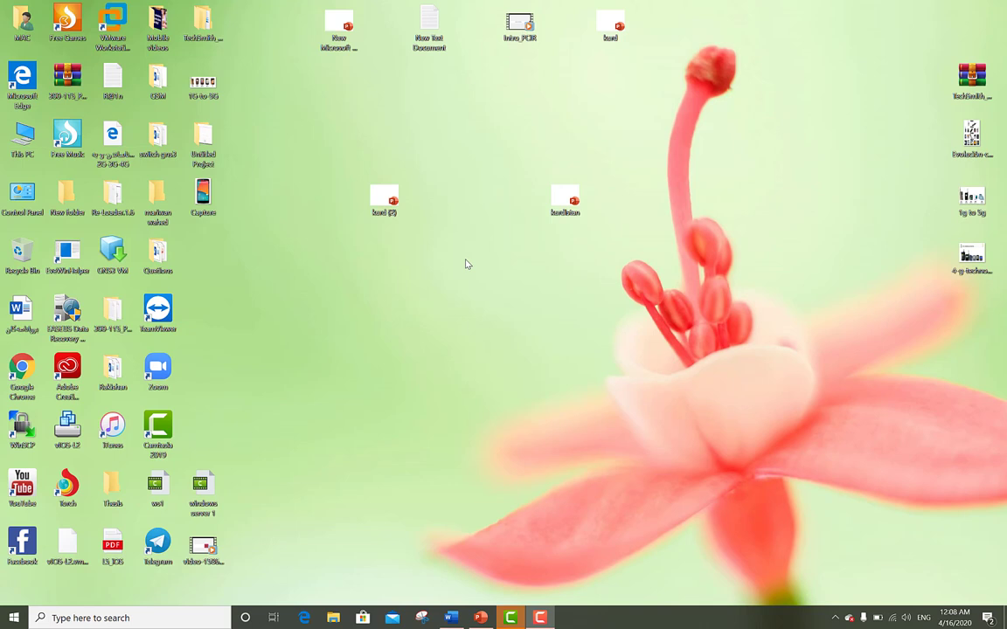
- Create a new PowerPoint presentation on the desktop named kurdy
right_click(465, 262)
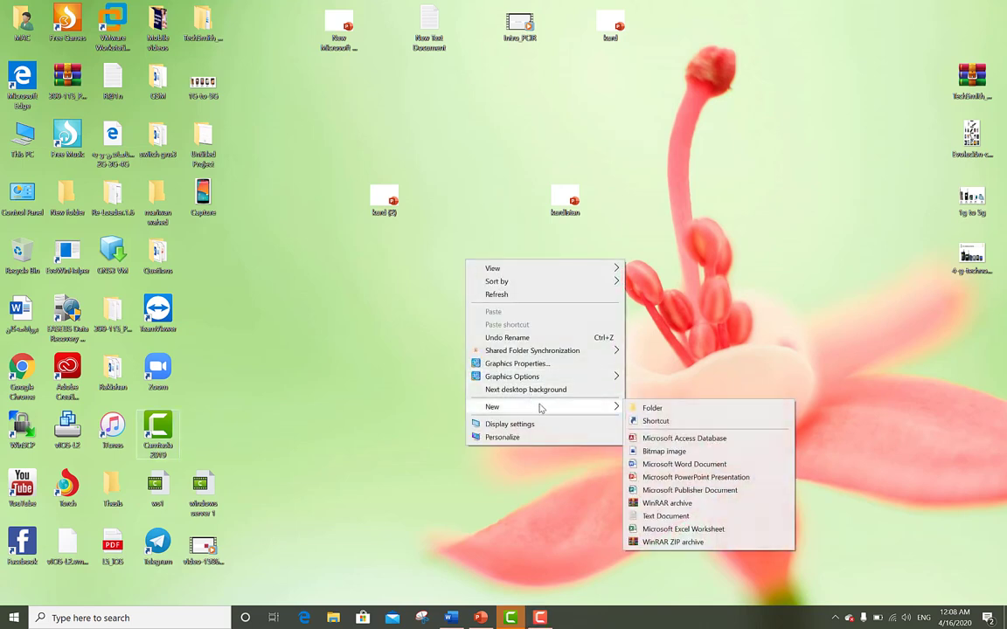
mouse_move(524, 407)
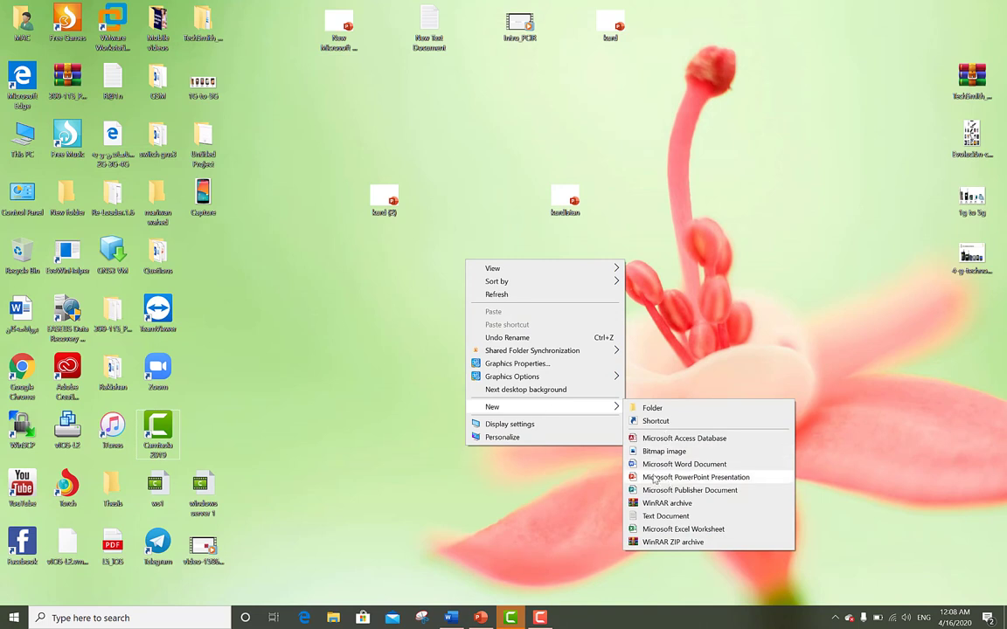
left_click(710, 480)
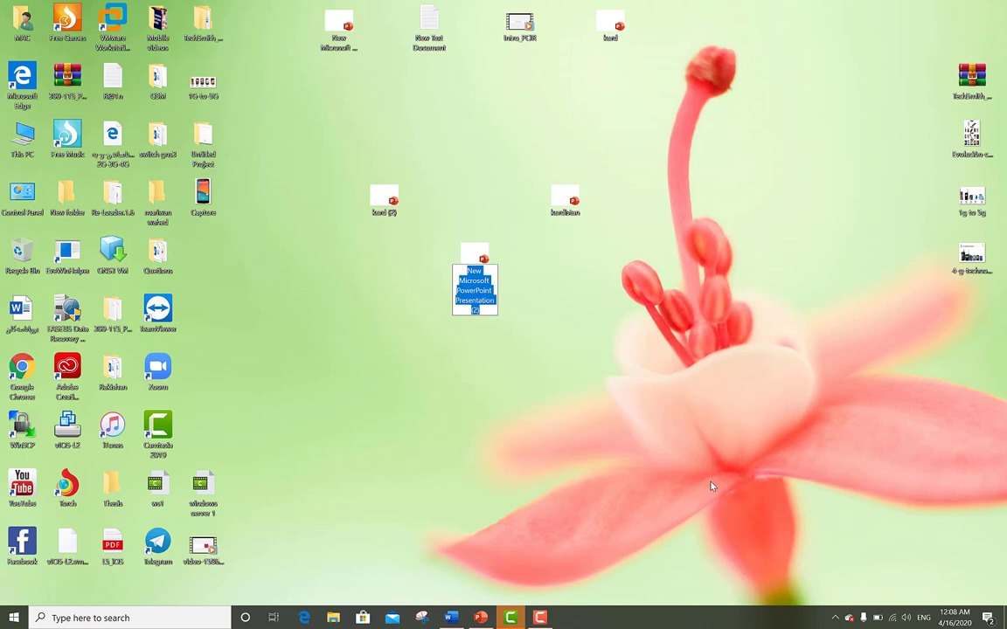
type("kur")
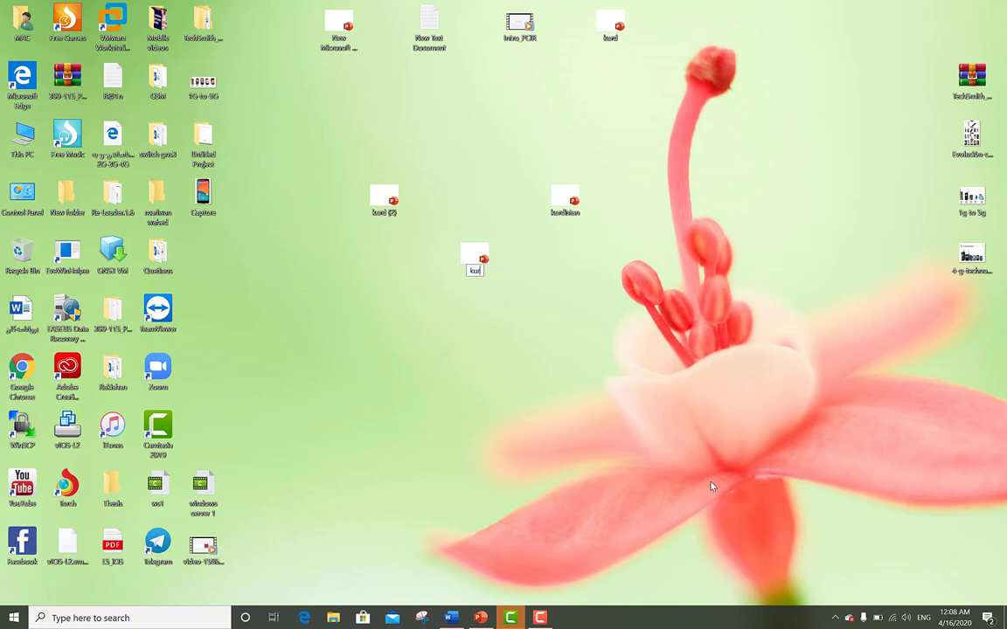
type("dy")
key("Return")
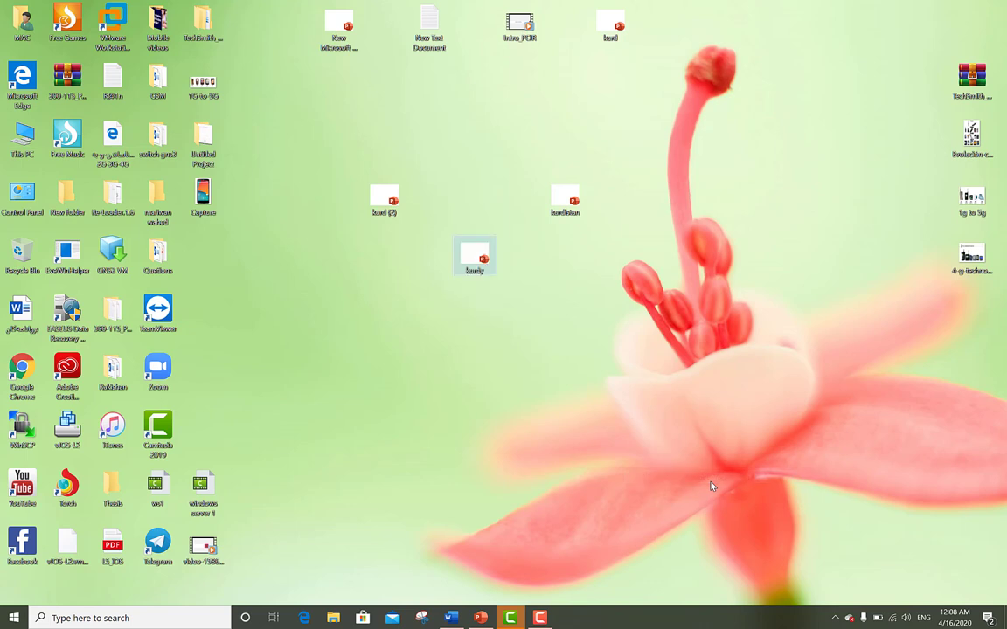
- Open kurdy, add its first title slide, and move its window to the right
double_click(483, 251)
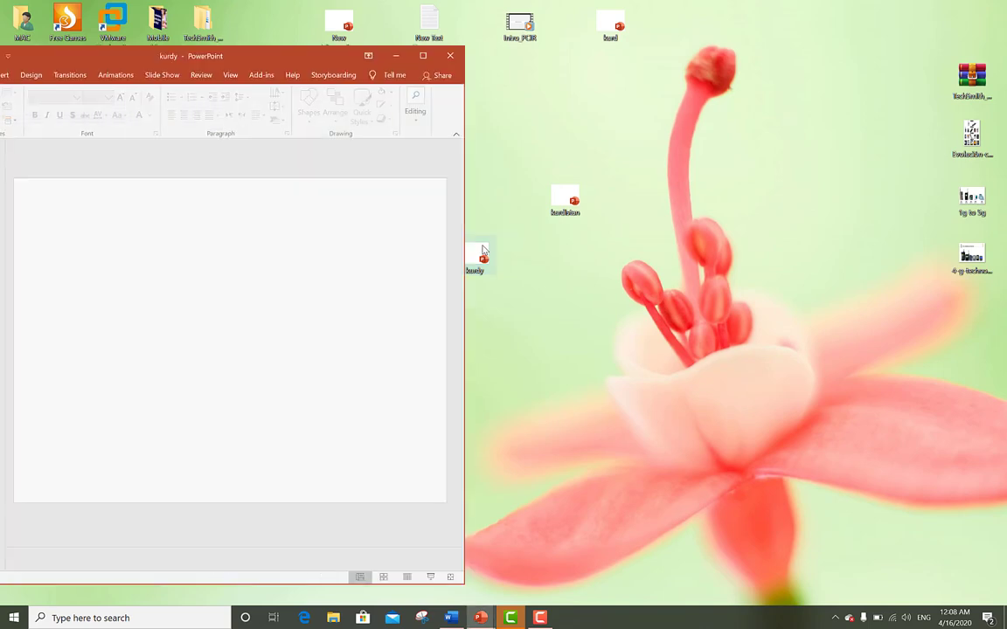
left_click(275, 352)
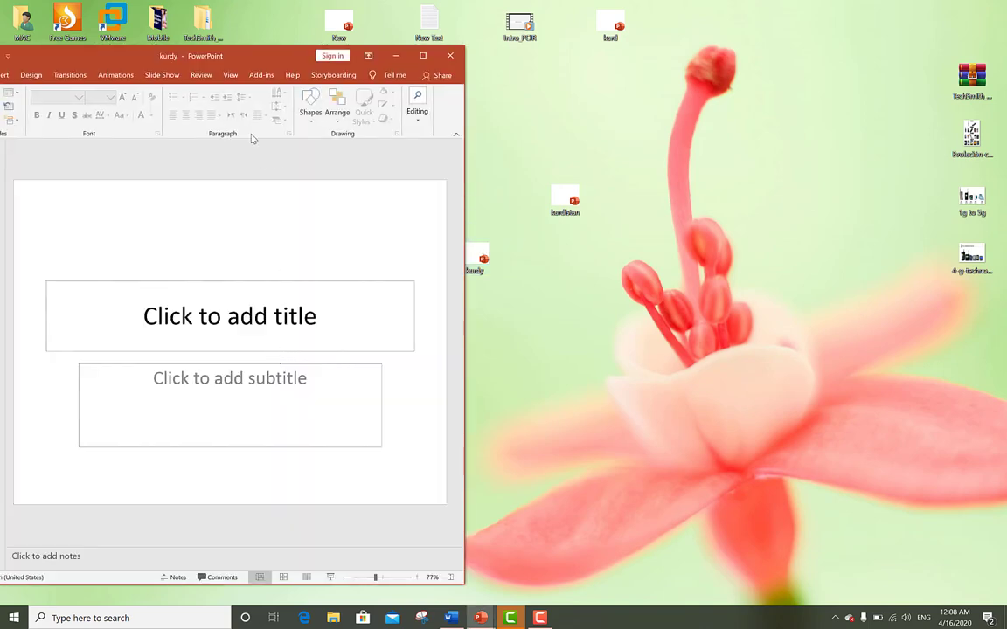
mouse_move(228, 50)
left_mouse_down()
mouse_move(596, 63)
mouse_move(783, 30)
left_mouse_up()
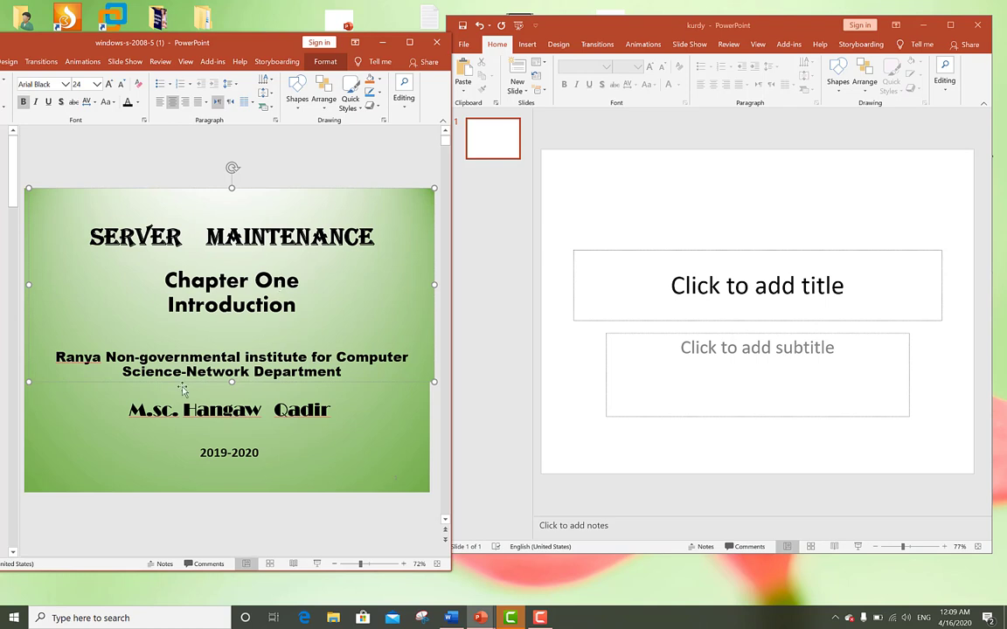
- Minimize the windows-s-2008-5 deck so only kurdy remains visible
double_click(133, 359)
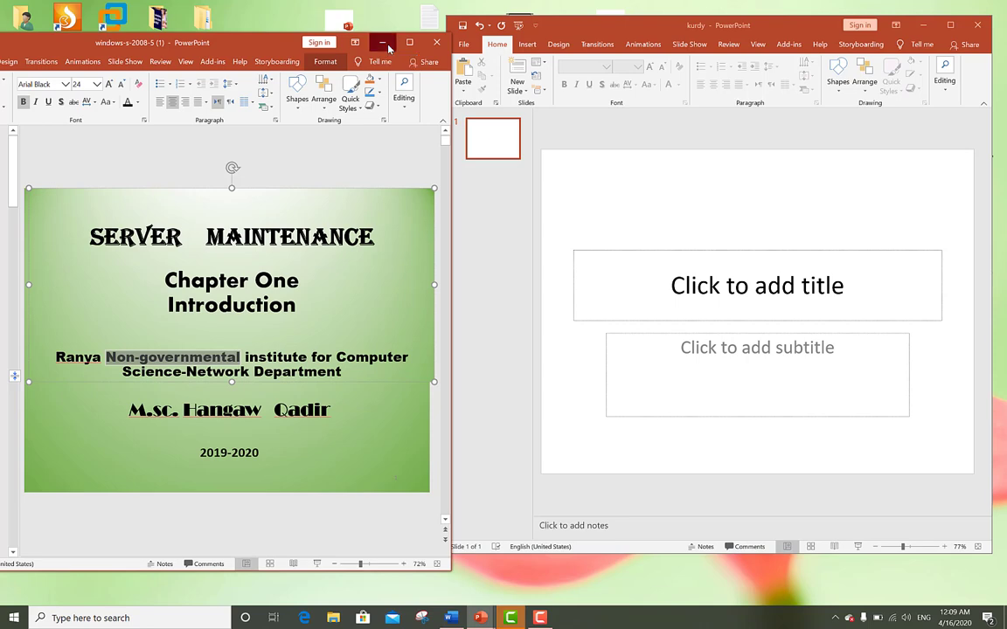
left_click(383, 43)
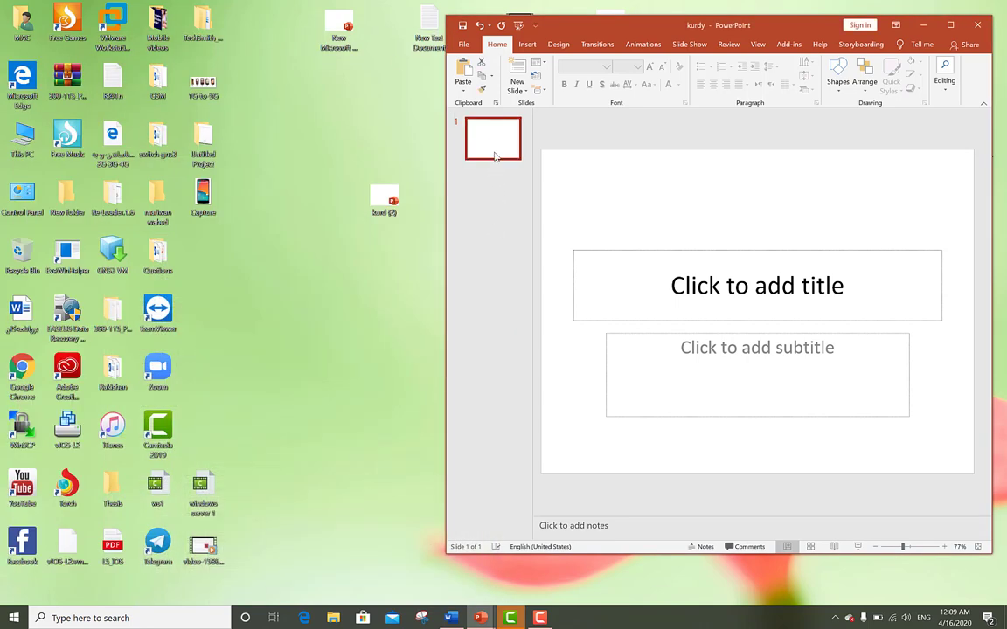
- Insert a Title and Content slide as slide 2 of kurdy
key("Return")
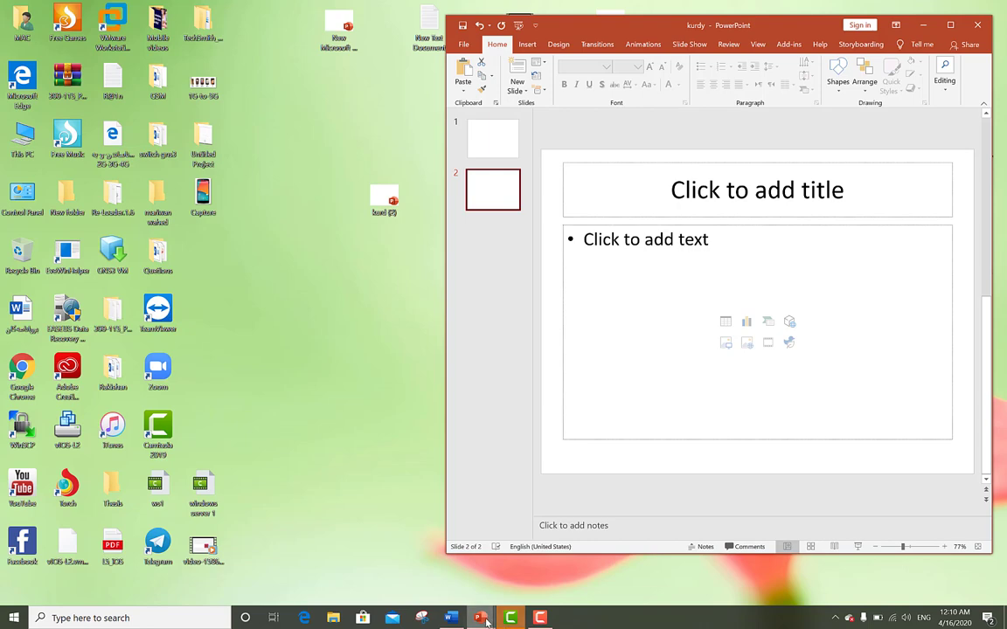
- Restore the windows-s-2008-5 deck beside kurdy, showing its Outlines slide
mouse_move(481, 618)
left_click(428, 537)
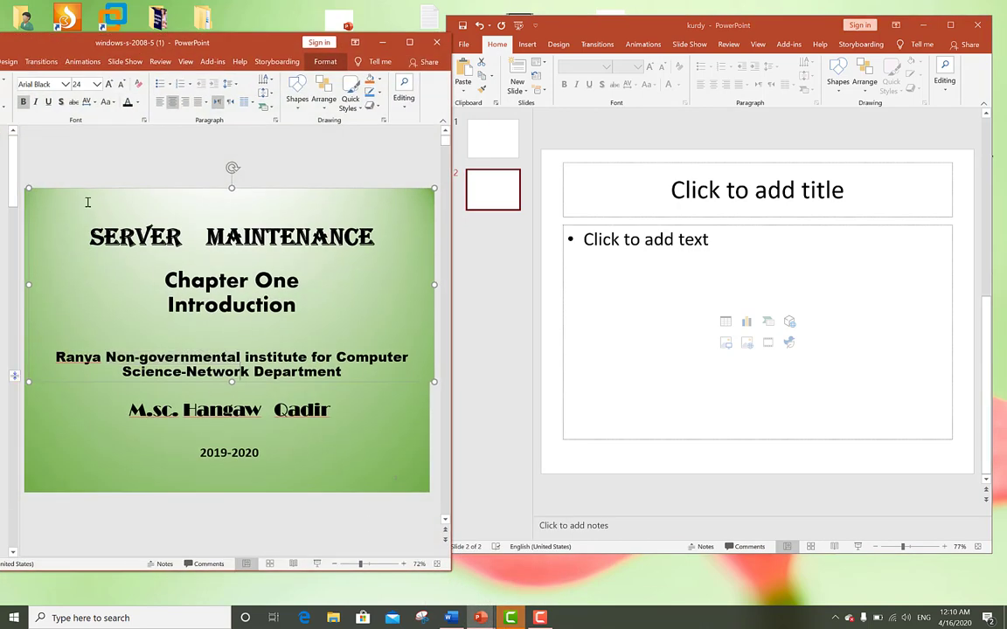
left_click_drag(219, 35, 246, 37)
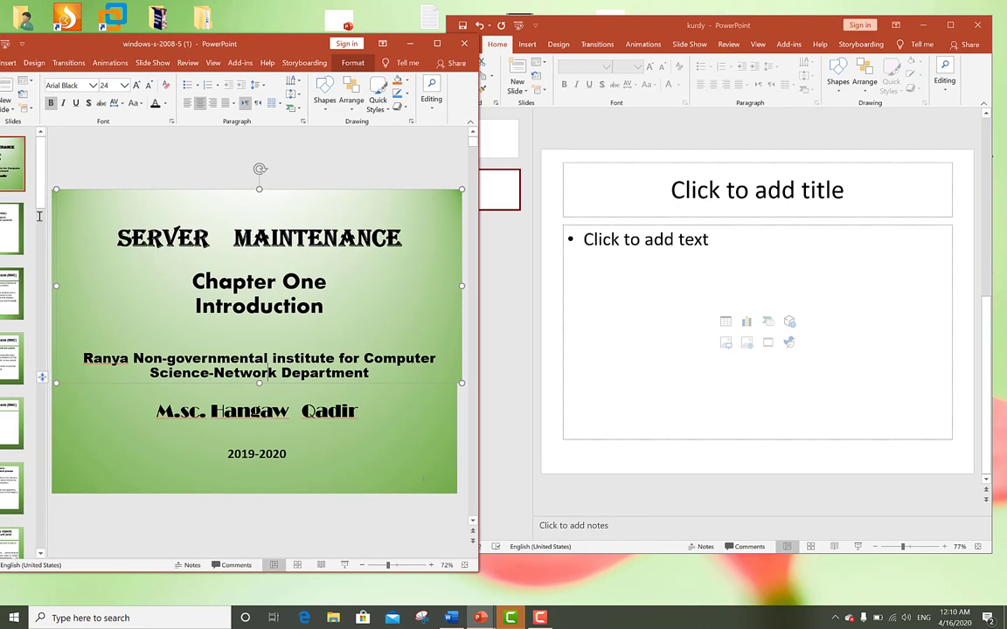
left_click(21, 223)
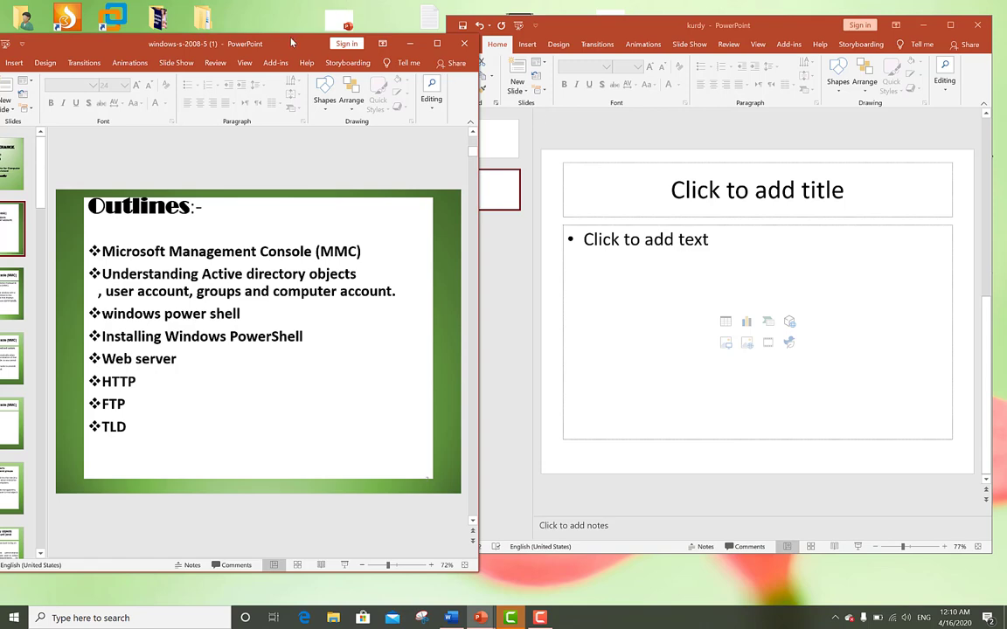
left_click_drag(292, 38, 226, 40)
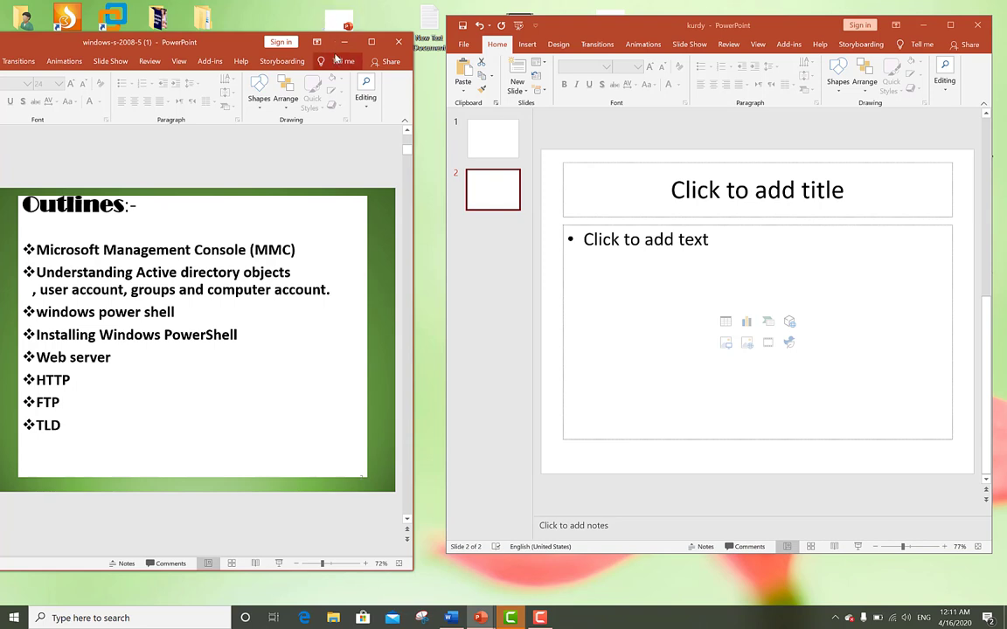
left_click_drag(215, 44, 212, 48)
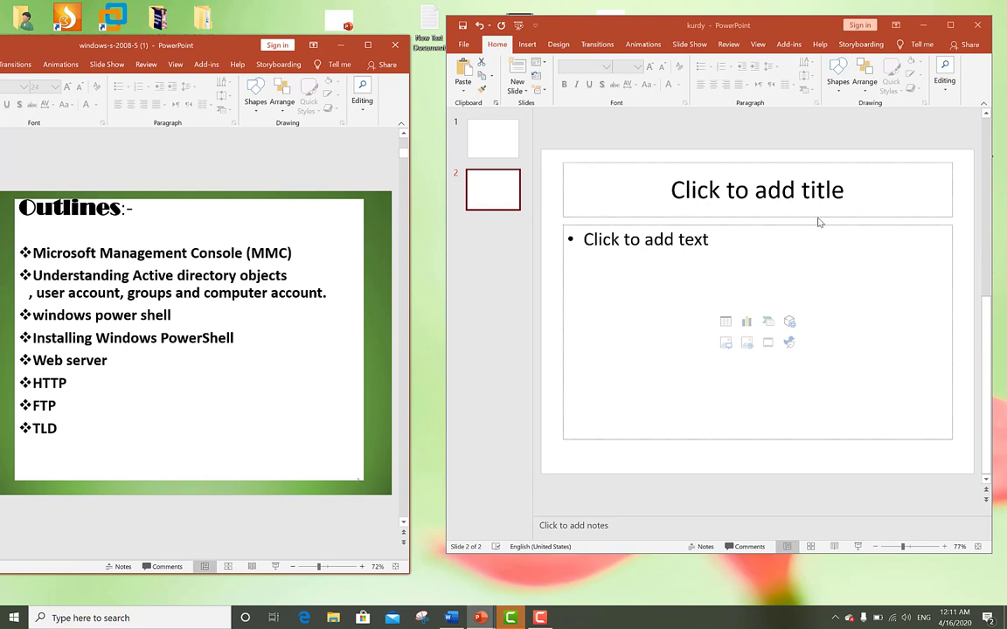
- Title slide 2 'dadshrawa', correcting the mistyped z to s
left_click(792, 203)
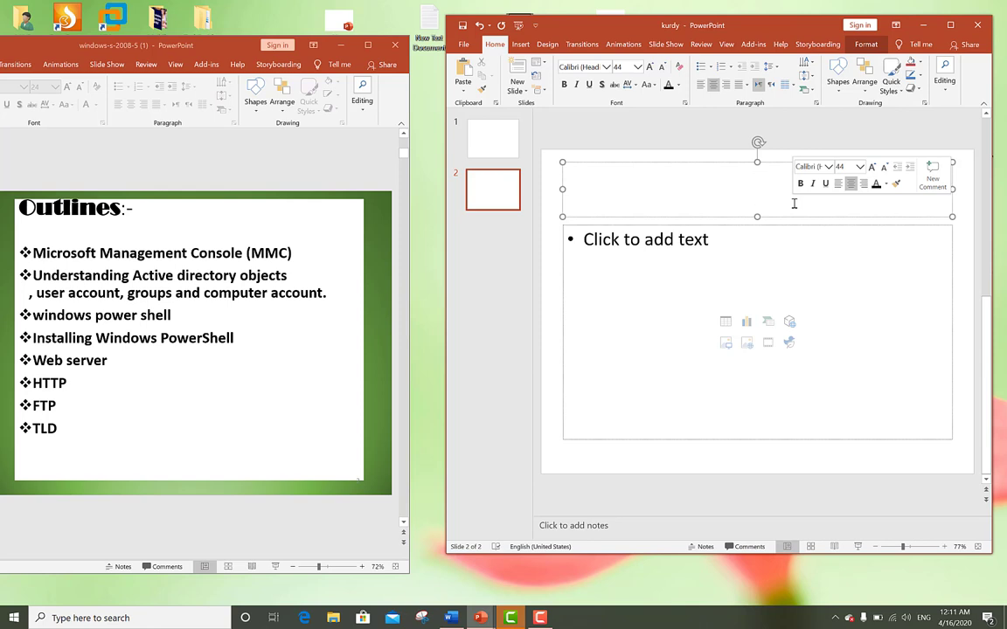
type("da")
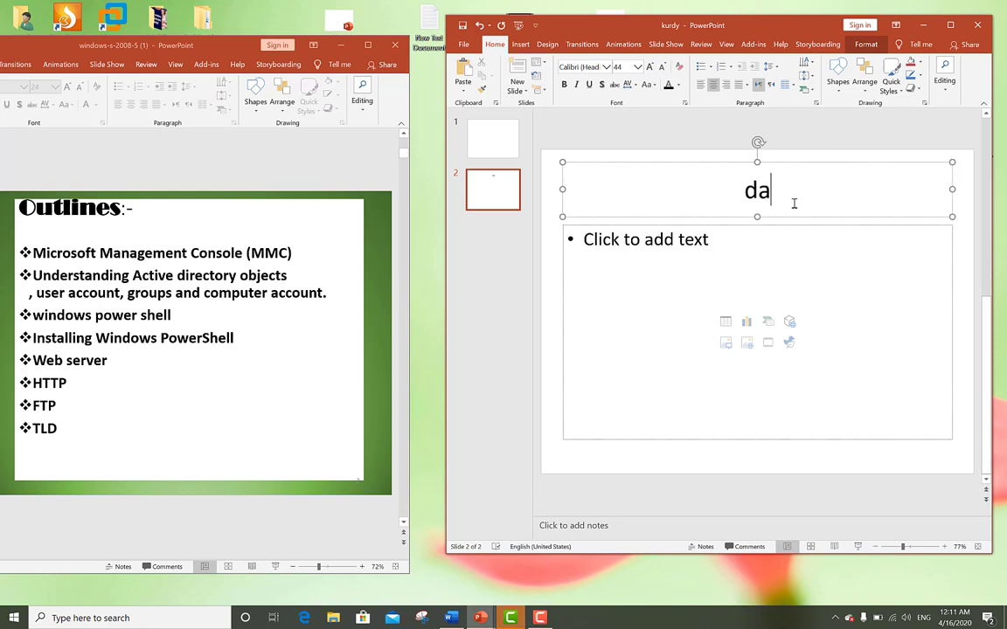
type("dzhrawa")
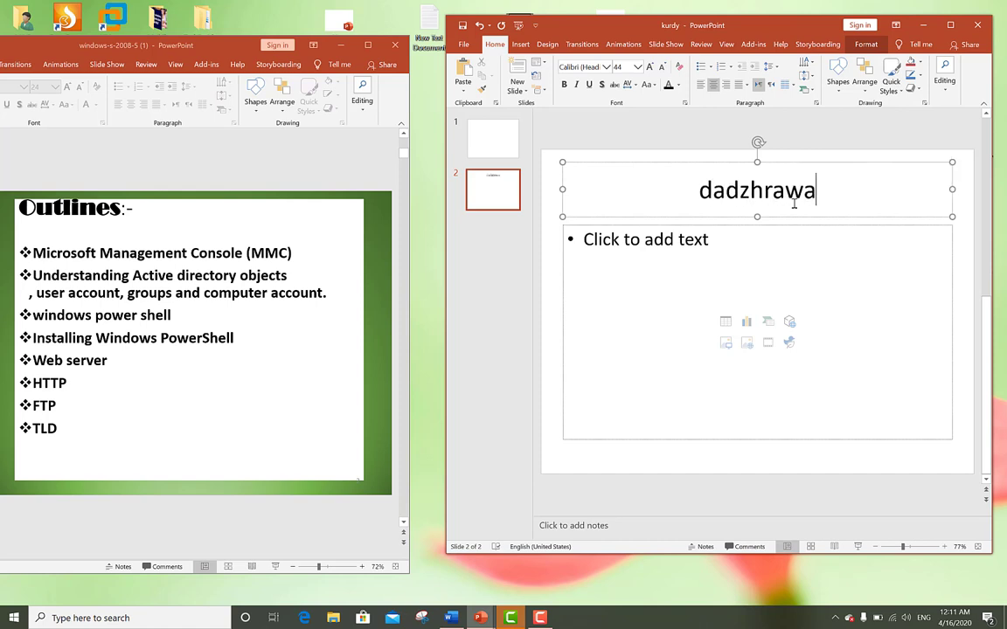
left_click(749, 192)
key("Delete")
type("s")
double_click(780, 200)
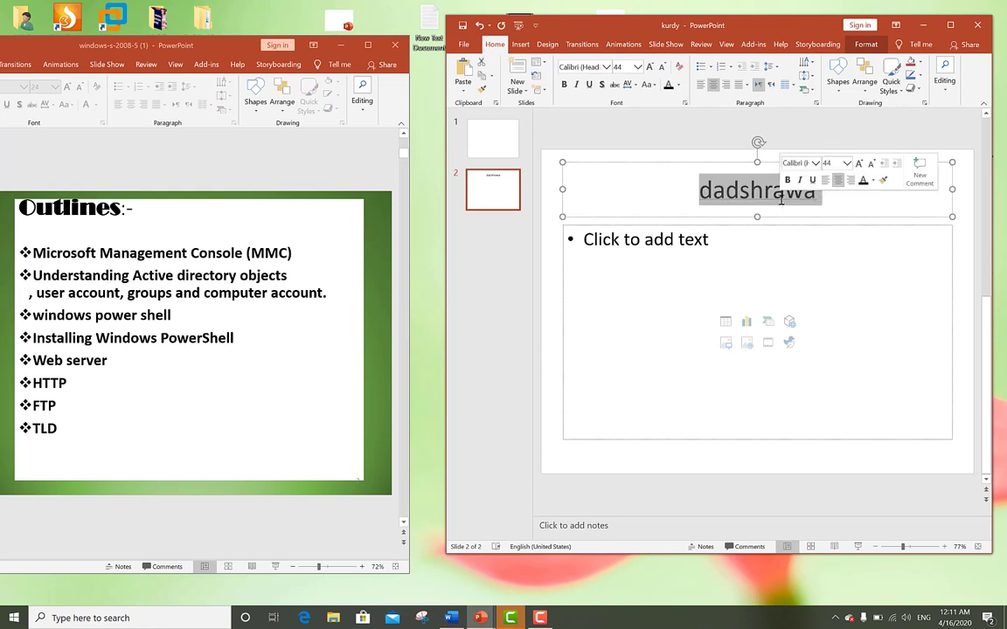
left_click(784, 205)
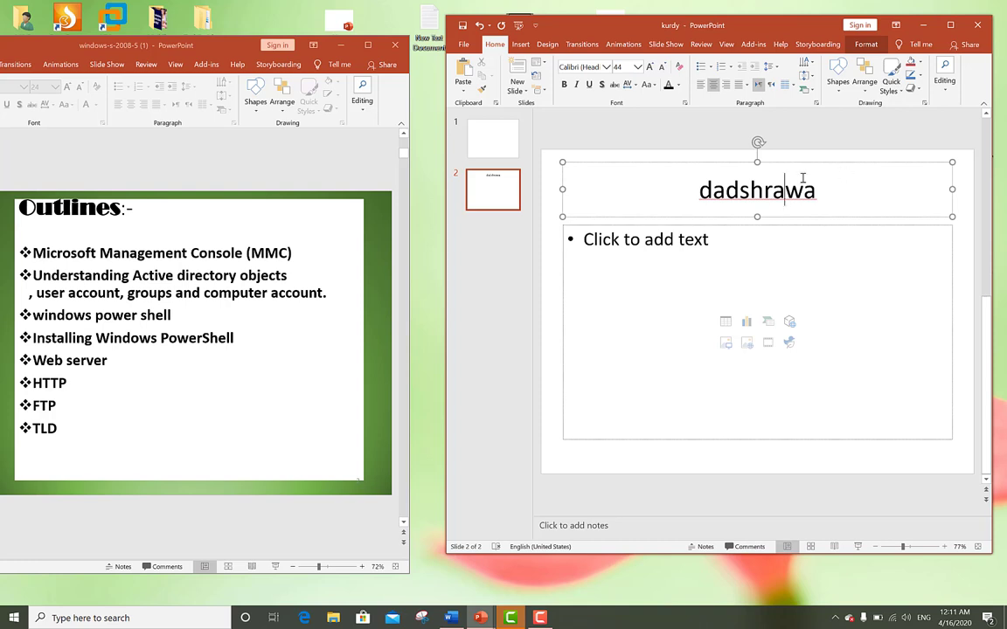
- Copy the MMC title from the source deck and paste it over dadshrawa on slide 2
left_click(689, 251)
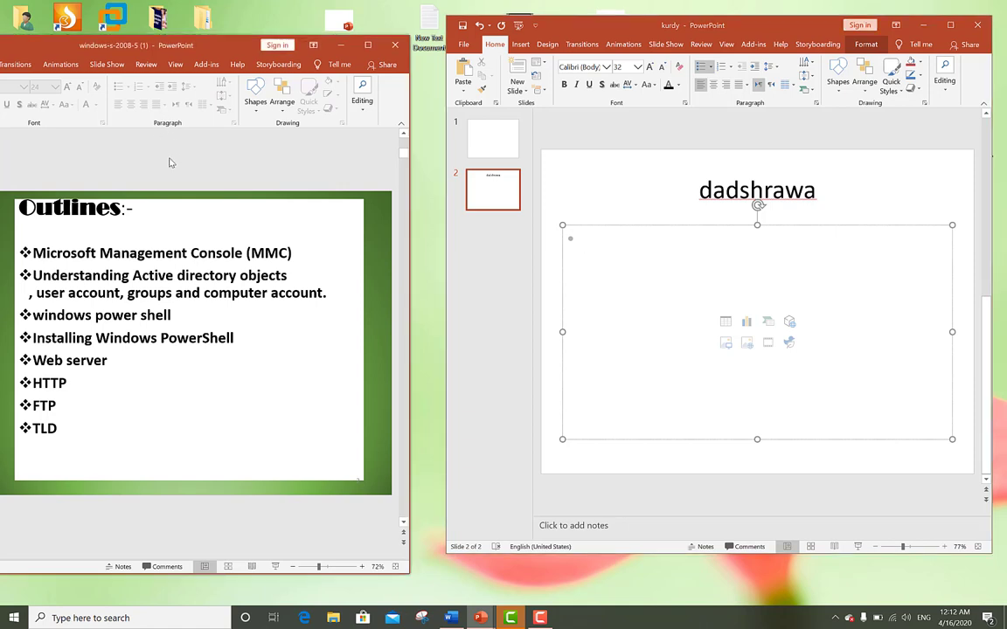
scroll(170, 162, "down", 1)
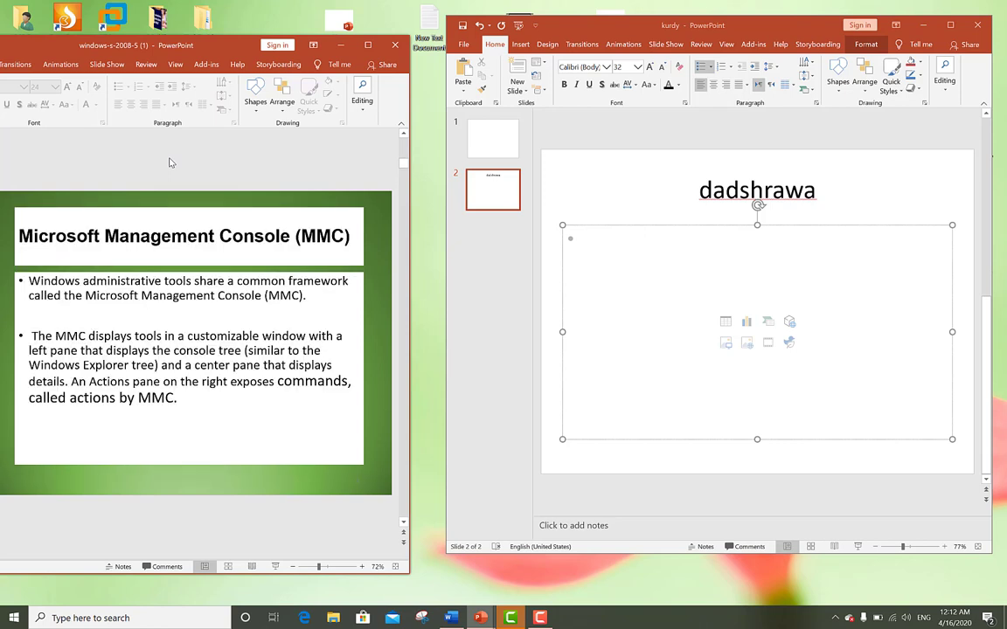
triple_click(258, 238)
key("ctrl+c")
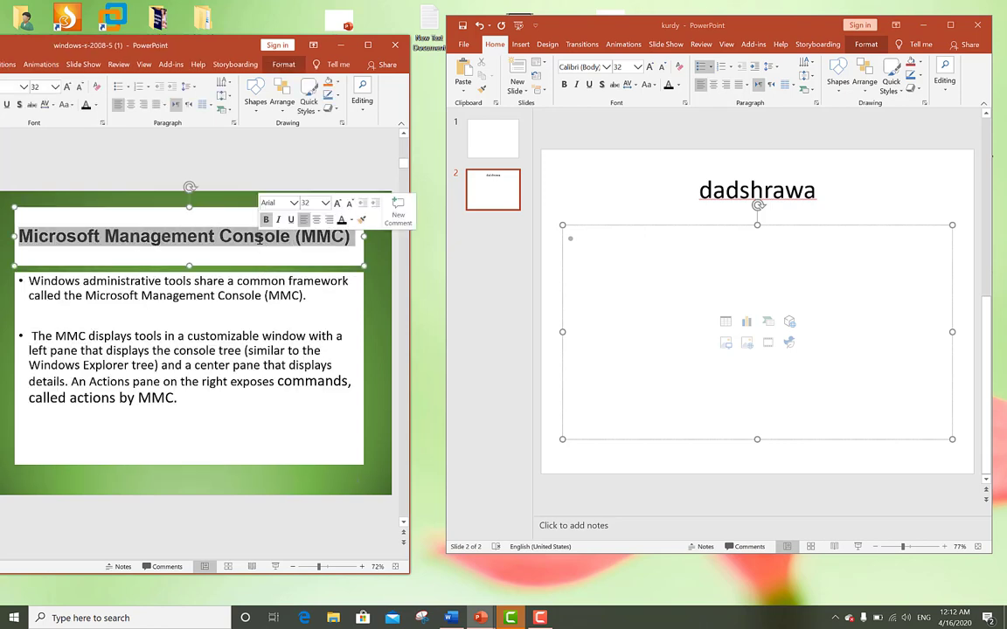
left_click(760, 192)
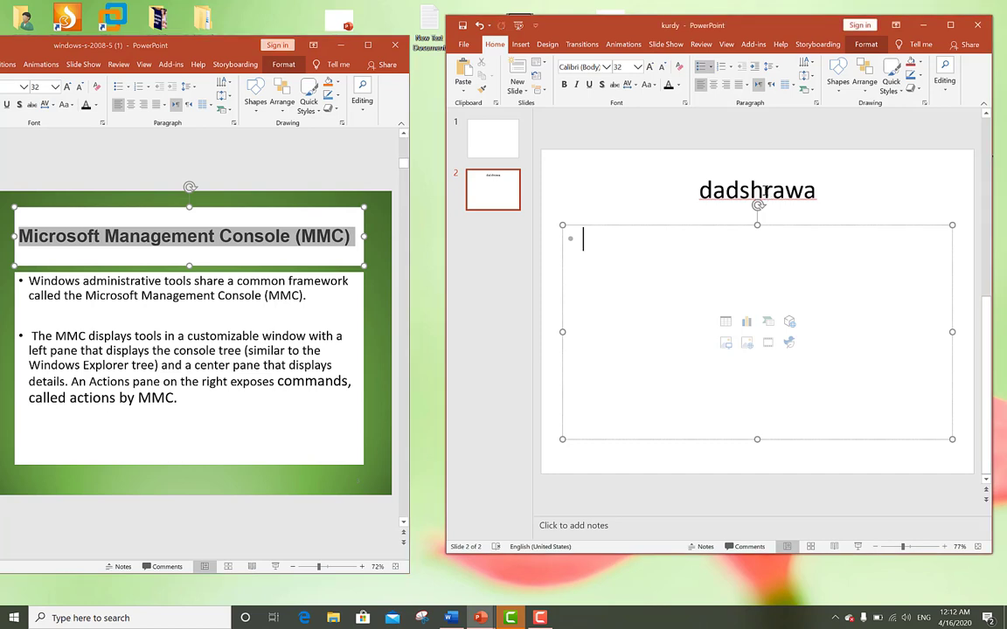
double_click(763, 192)
key("ctrl+v")
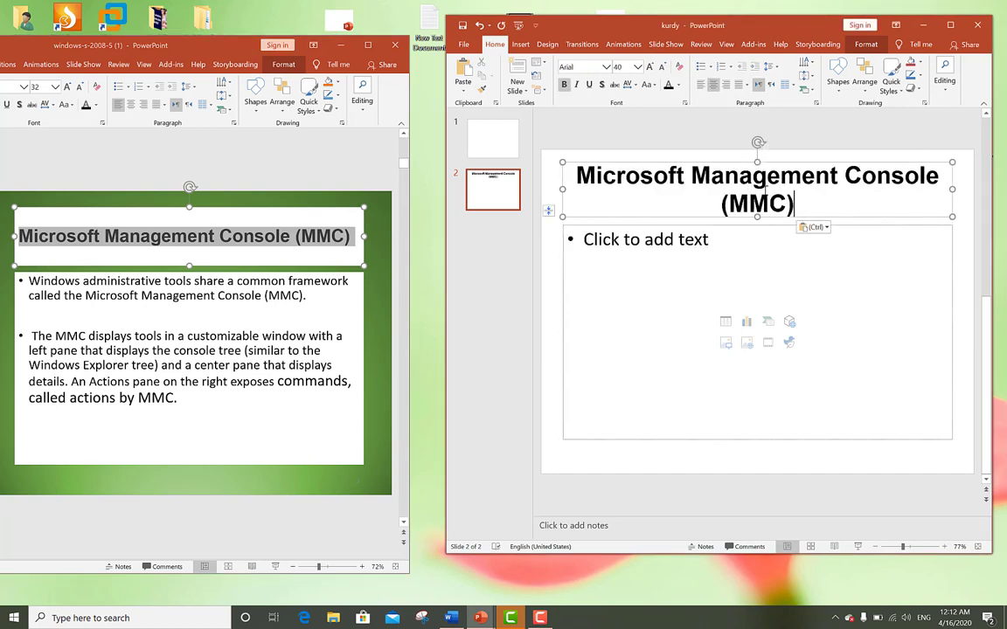
left_click(663, 263)
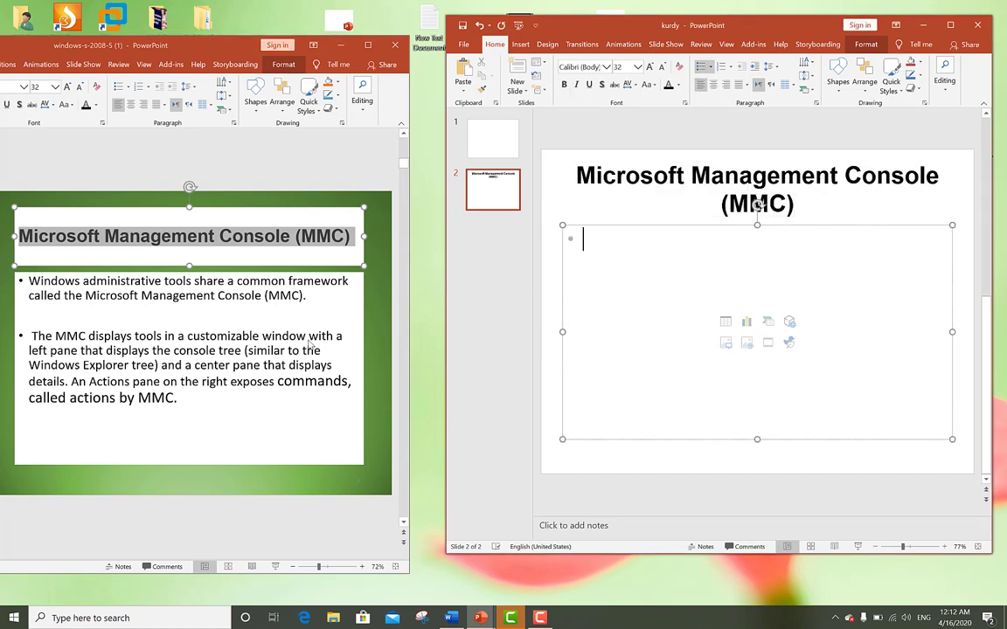
- Minimize the source deck and delete the pasted MMC title text, leaving the title empty
left_click(340, 46)
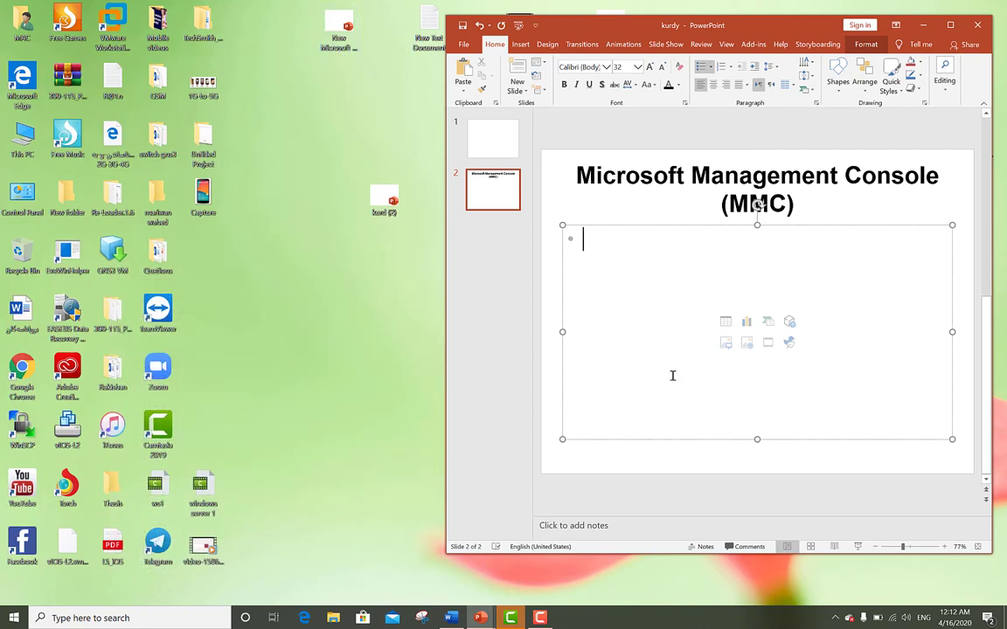
double_click(779, 208)
key("BackSpace")
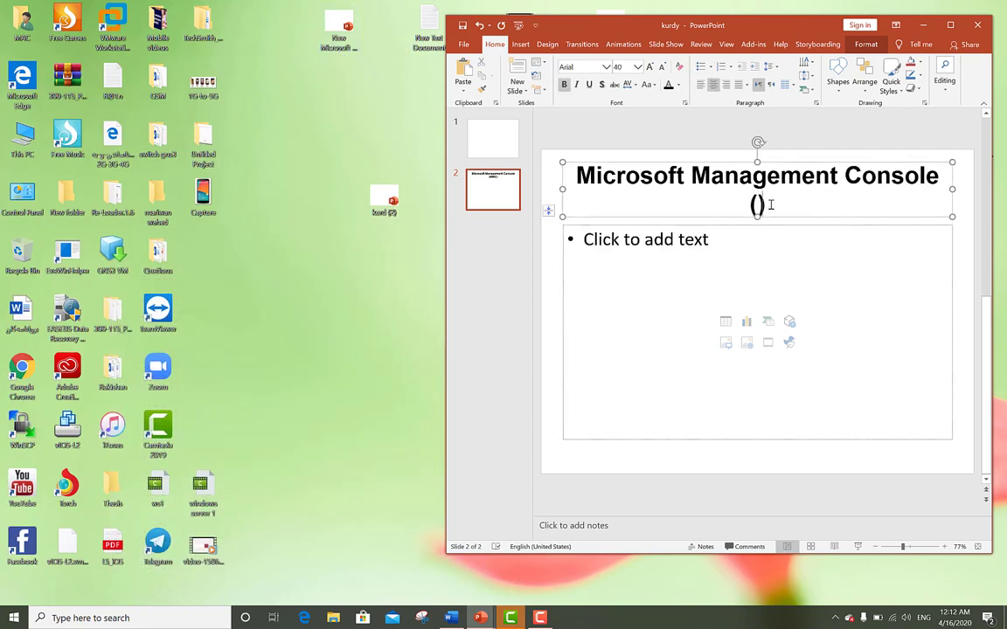
key("BackSpace")
key("BackSpace")
key("BackSpace")
key("BackSpace")
key("BackSpace")
key("BackSpace")
key("BackSpace")
key("BackSpace")
key("BackSpace")
key("BackSpace")
key("BackSpace")
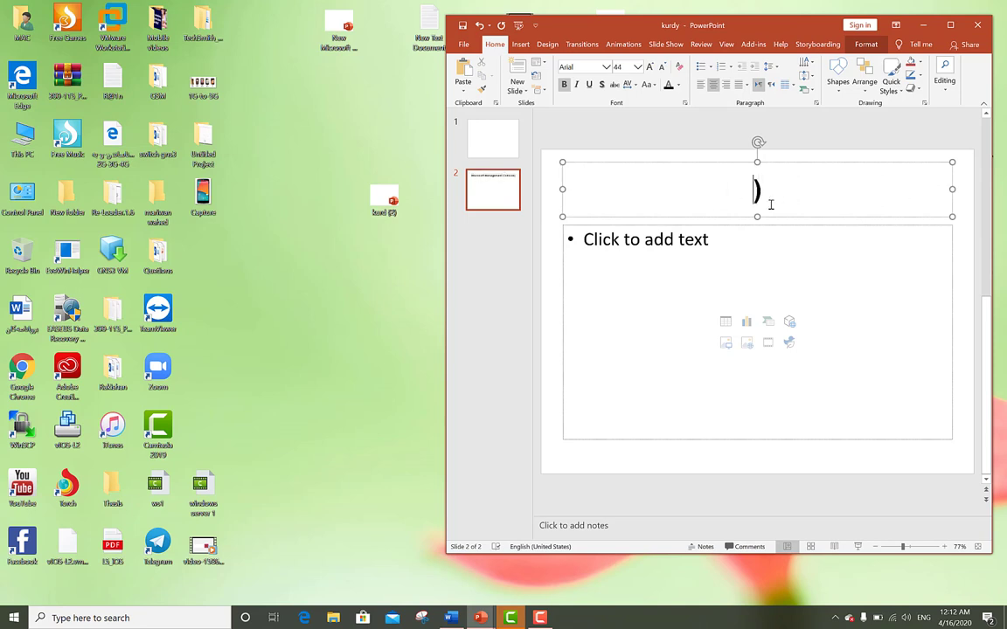
left_click_drag(780, 189, 749, 188)
key("BackSpace")
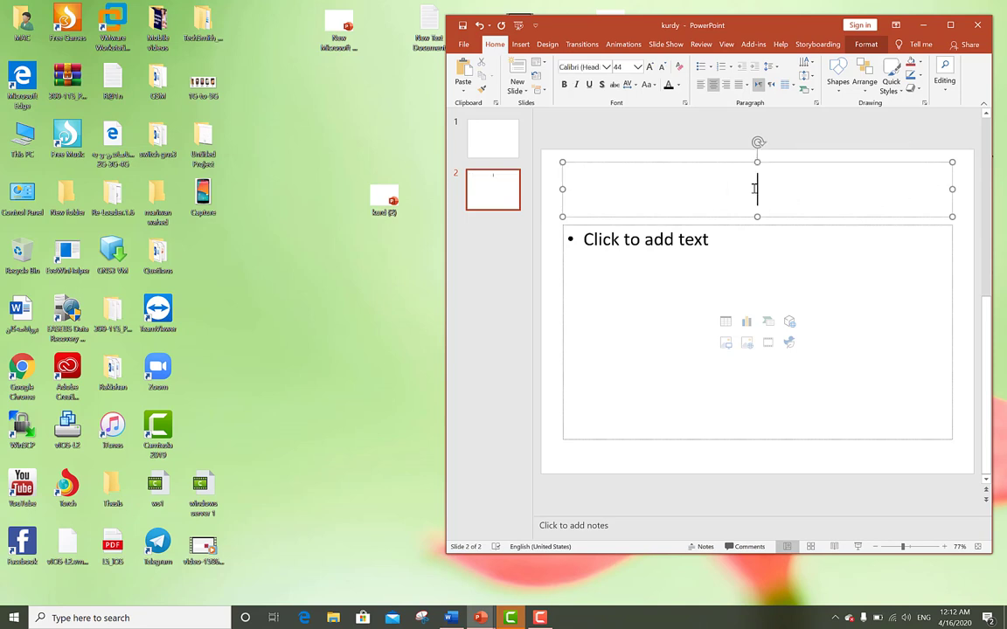
- Arrange the Mobile-Technology-2 Word document and PowerPoint windows side by side
left_click(450, 618)
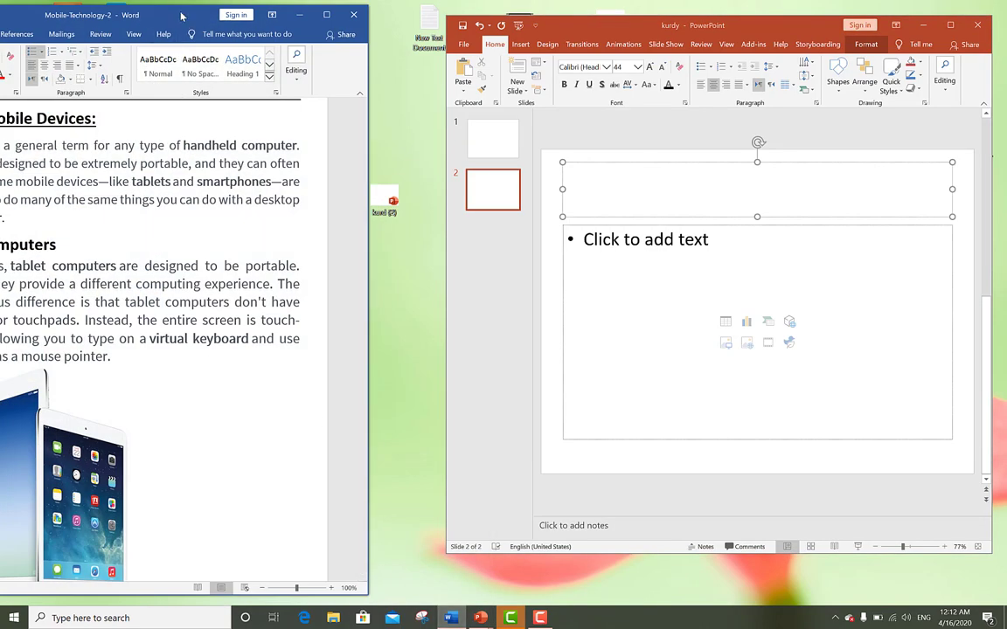
left_click_drag(193, 18, 296, 21)
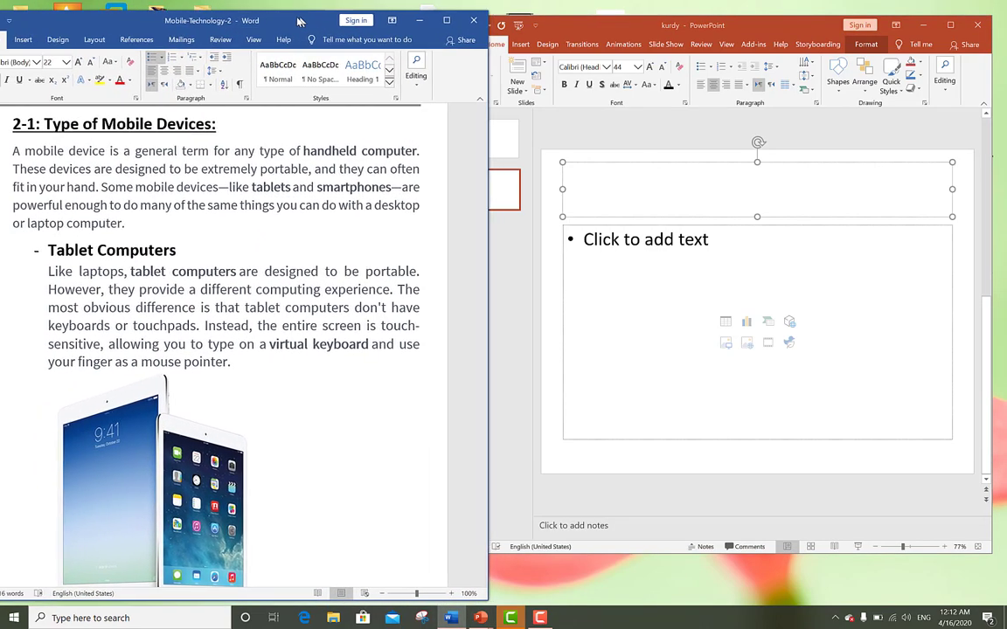
left_click_drag(622, 26, 657, 29)
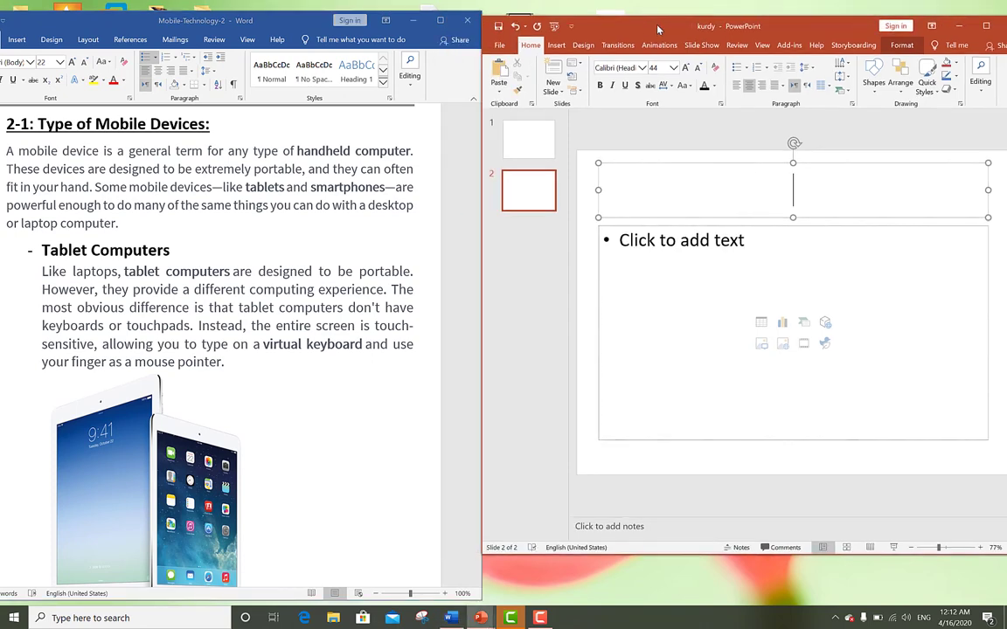
left_click(213, 154)
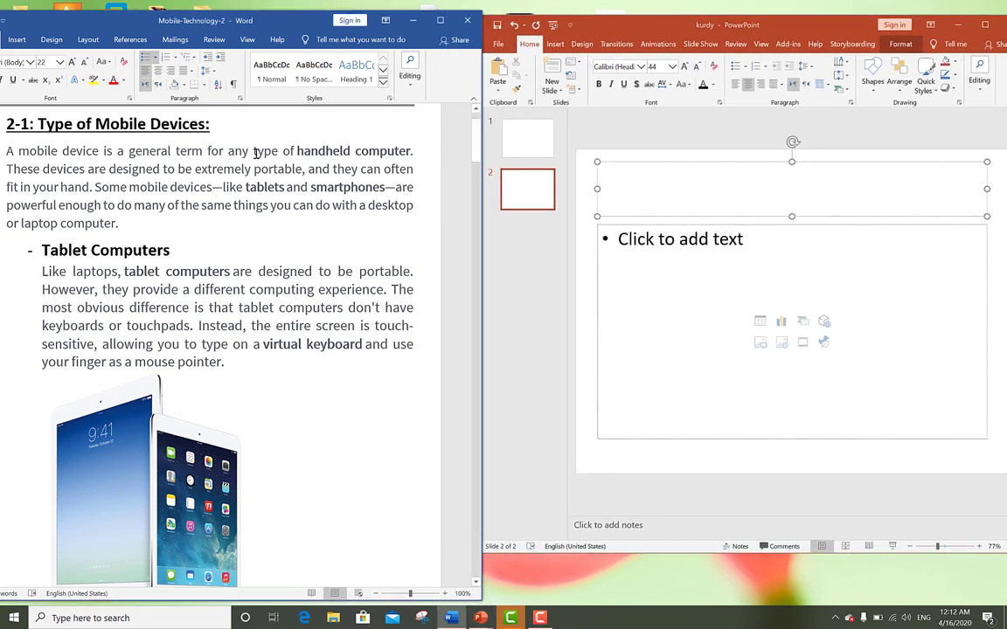
left_click(833, 26)
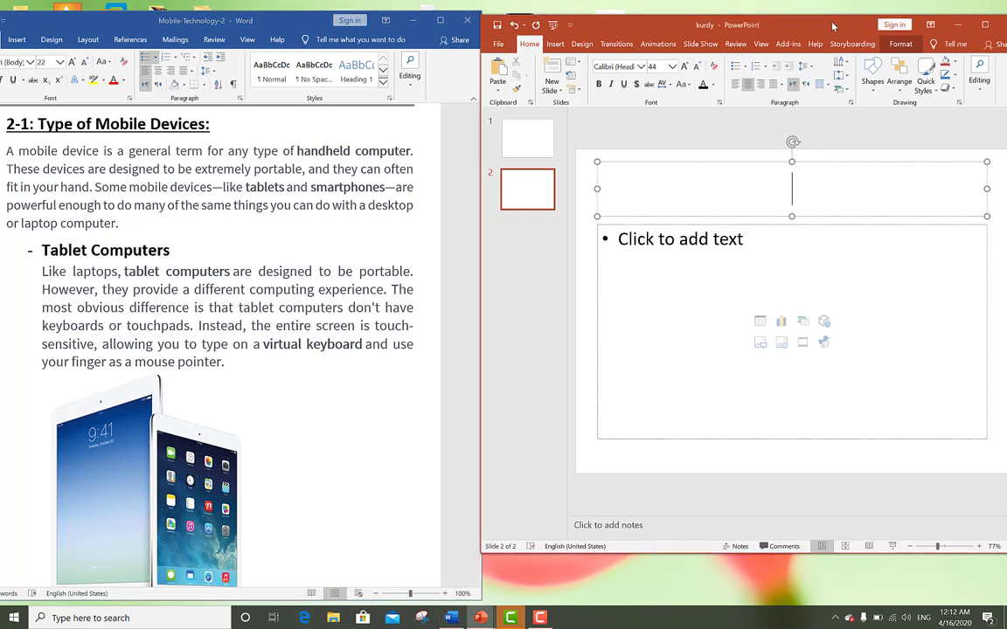
left_click_drag(833, 26, 813, 22)
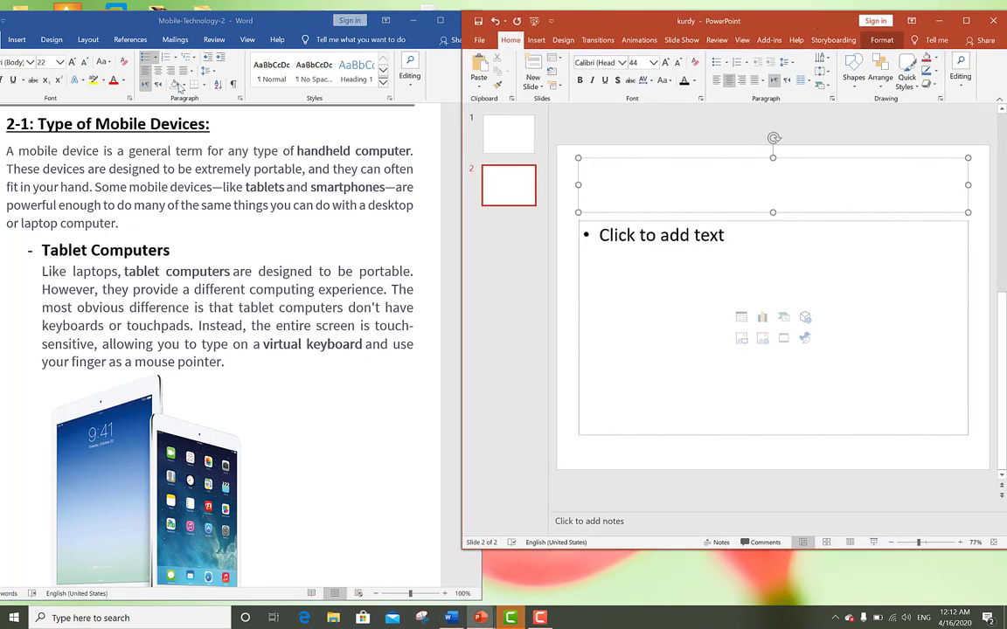
- Copy the Word heading 'Tablet Computers' and paste it as slide 2's title
left_click(122, 119)
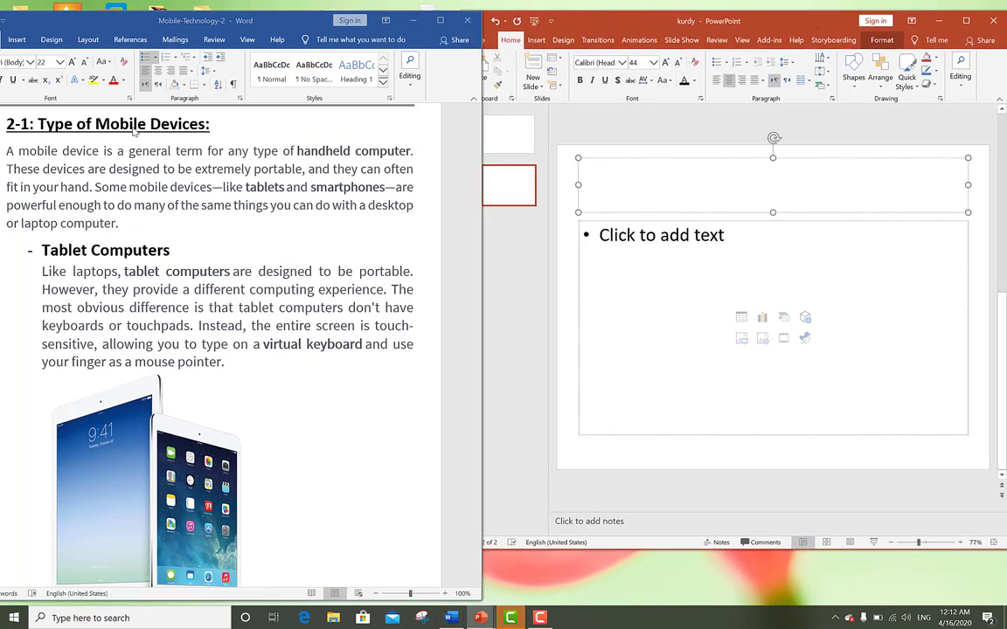
double_click(132, 245)
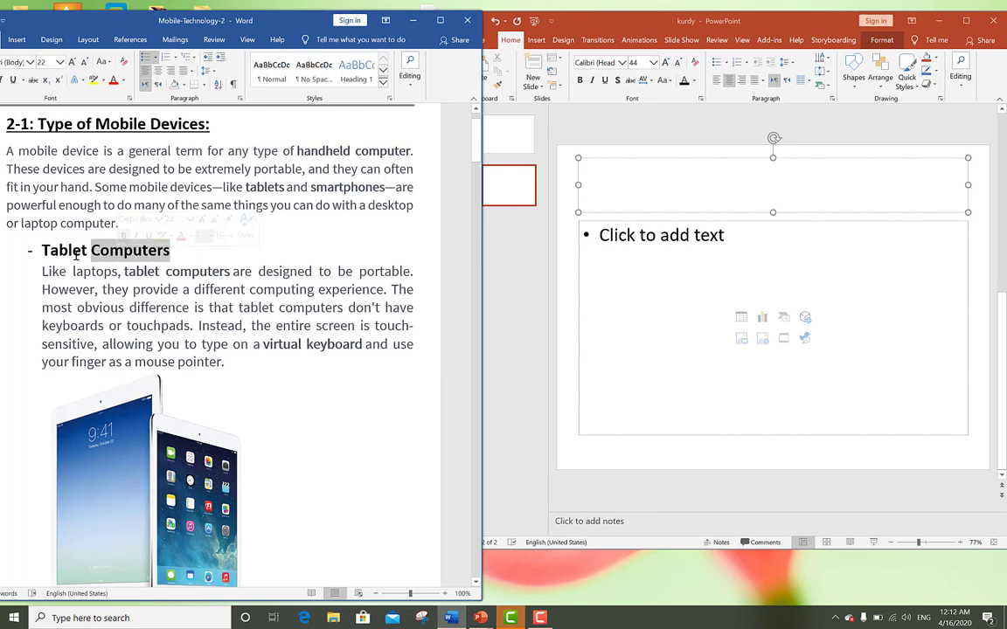
triple_click(140, 253)
key("ctrl+c")
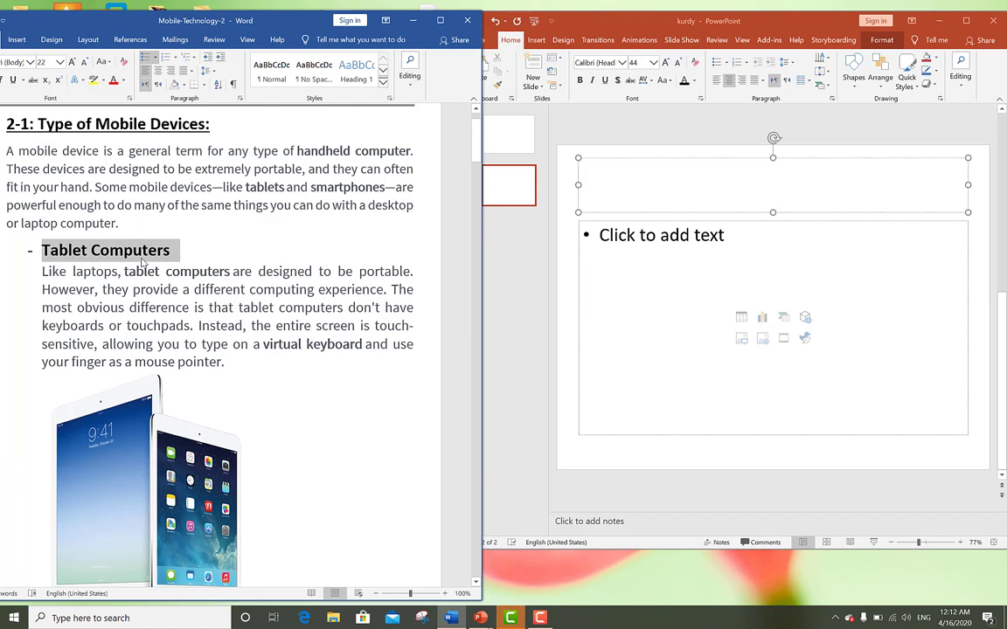
left_click(626, 180)
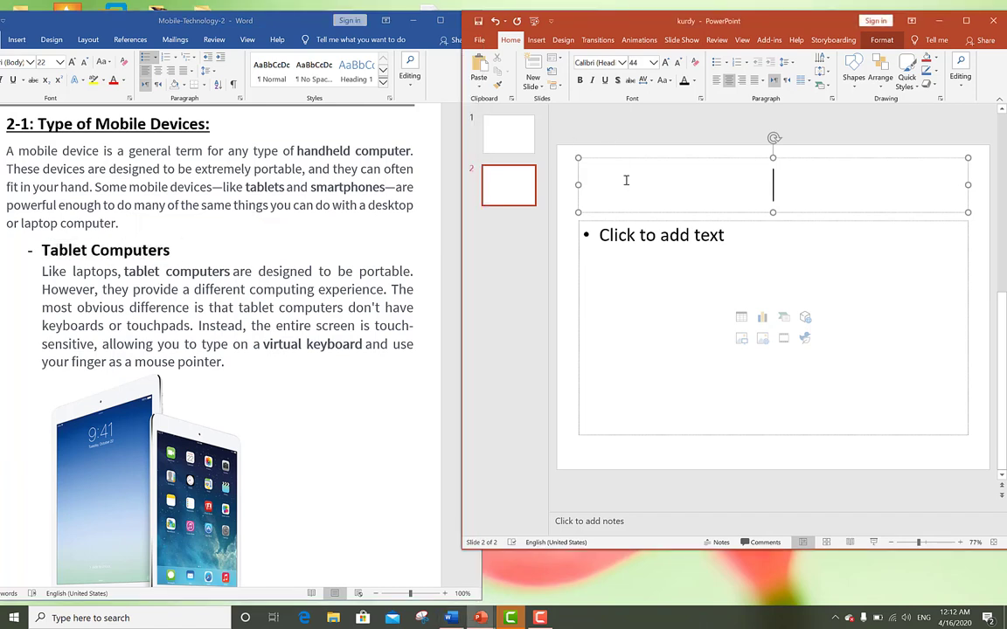
key("ctrl+v")
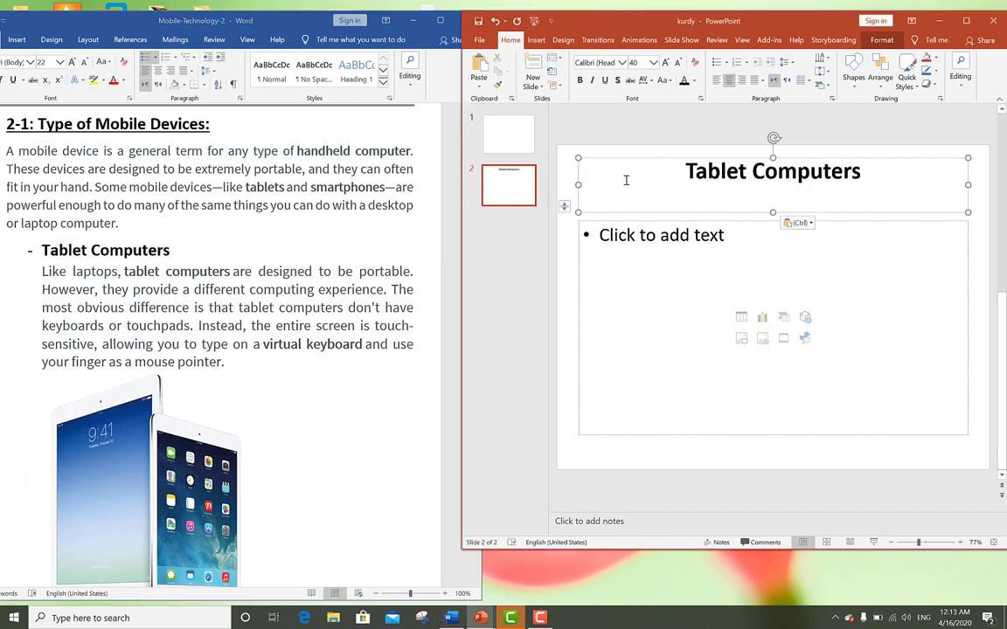
- Copy the 'Like laptops' paragraph from Word and paste it into slide 2's body
key("alt+Tab")
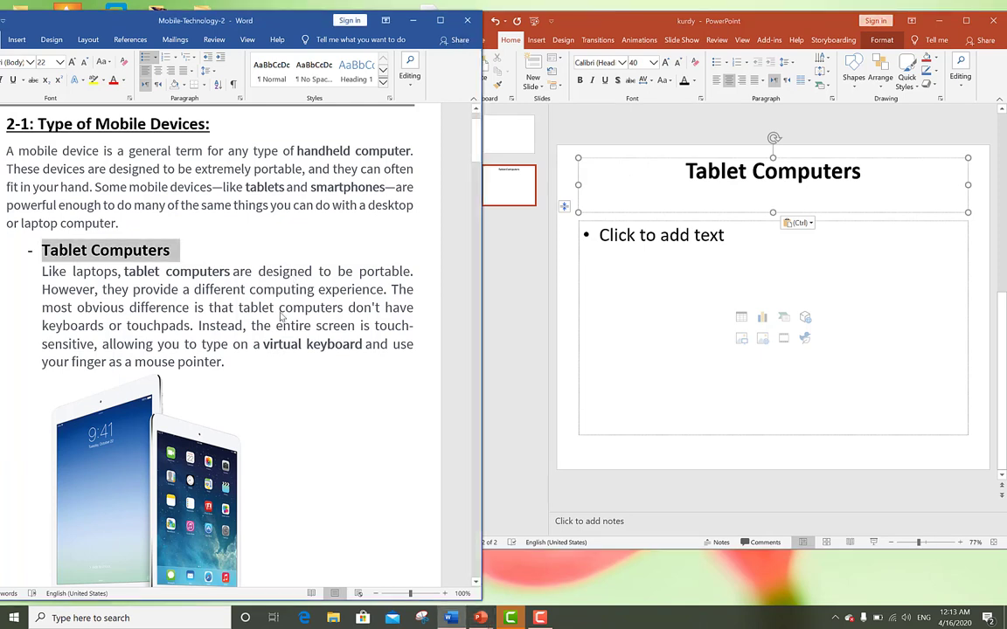
key("alt+Tab")
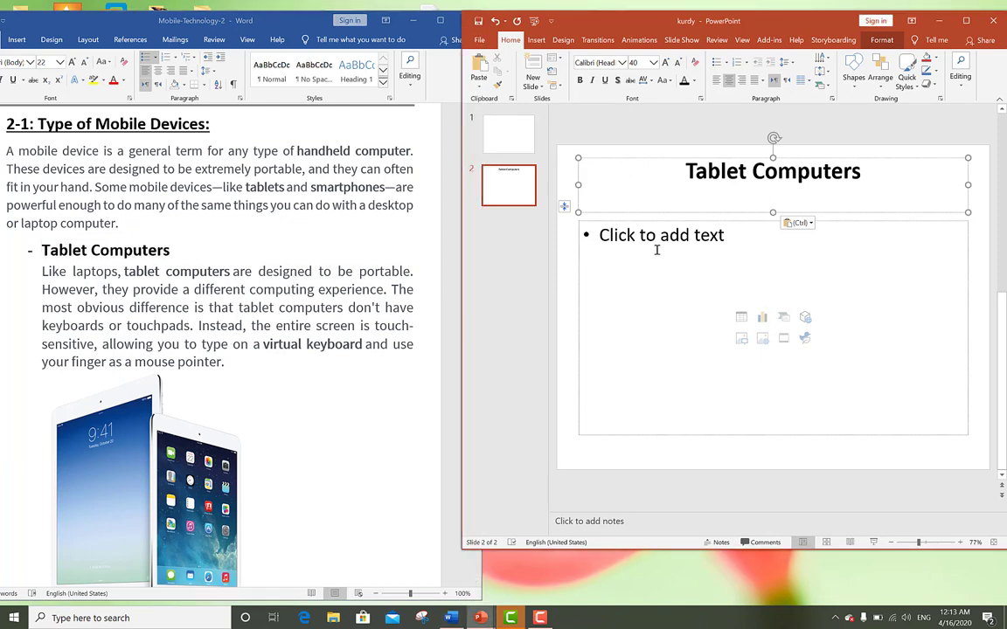
key("alt+Tab")
left_click(277, 395)
scroll(277, 395, "down", 1)
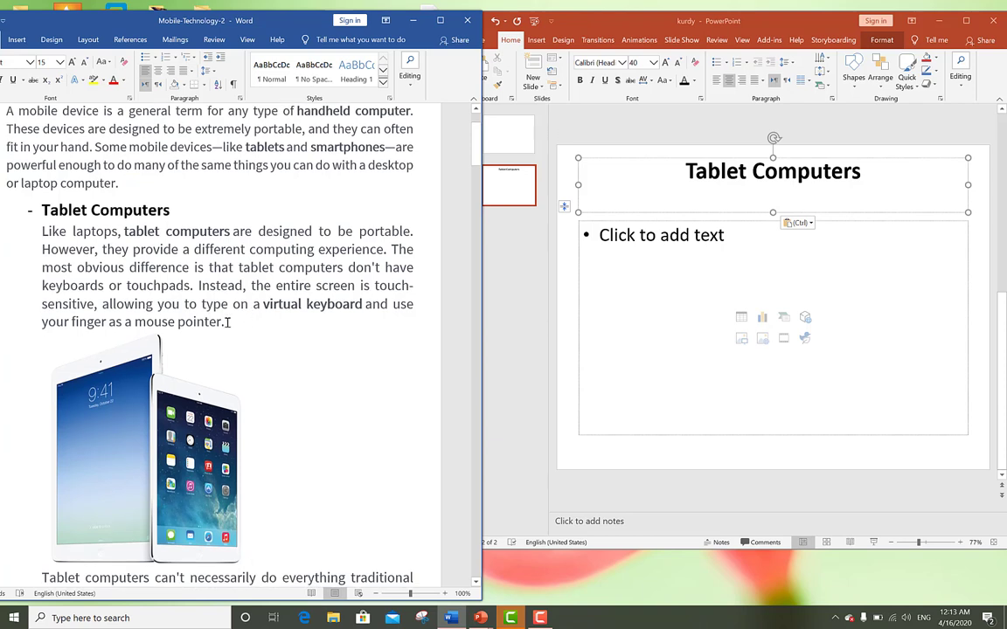
left_click_drag(226, 322, 40, 230)
key("ctrl+c")
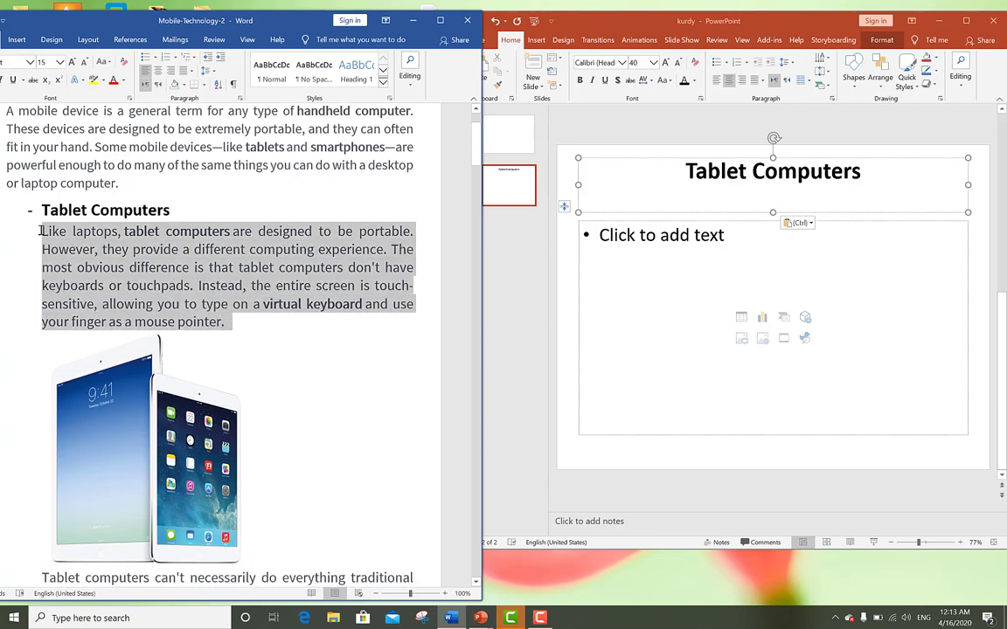
left_click(697, 247)
left_click(688, 241)
key("ctrl+v")
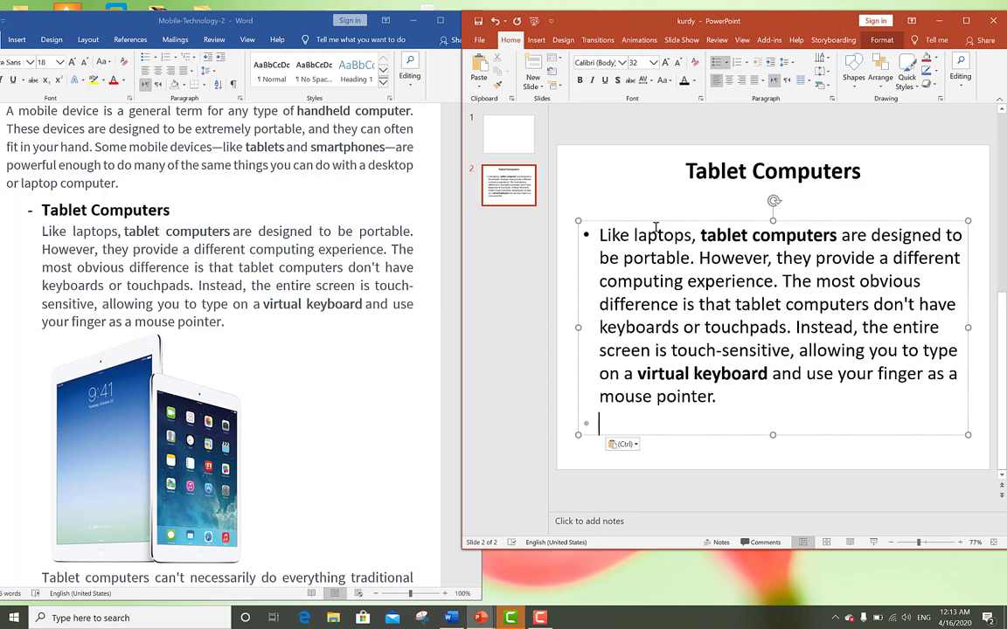
left_click(695, 259)
- Split the body at 'However' and 'The most obvious' into three bullets, then maximize PowerPoint
key("Return")
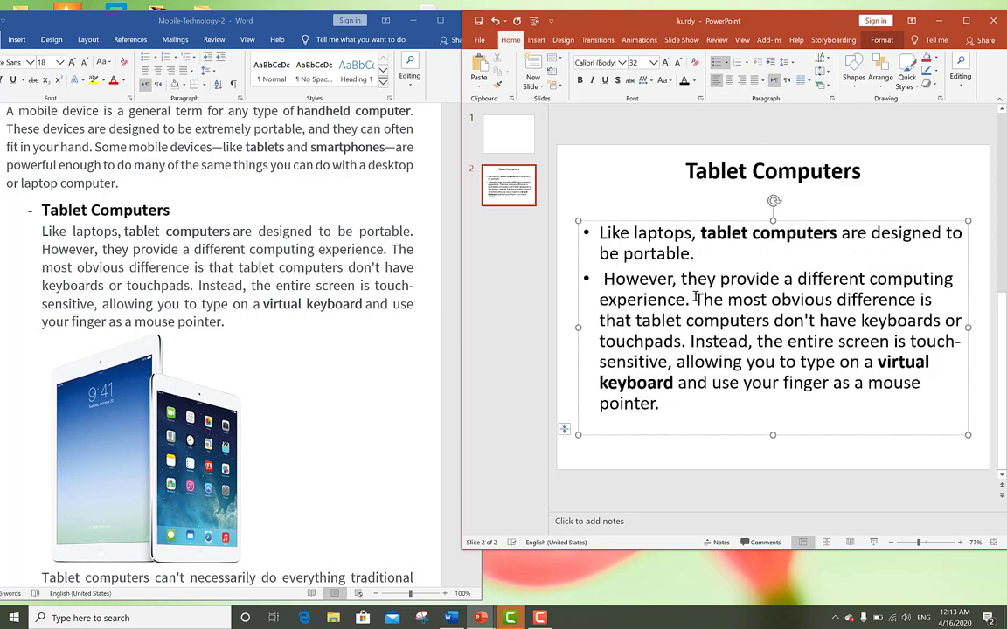
left_click(696, 299)
key("Return")
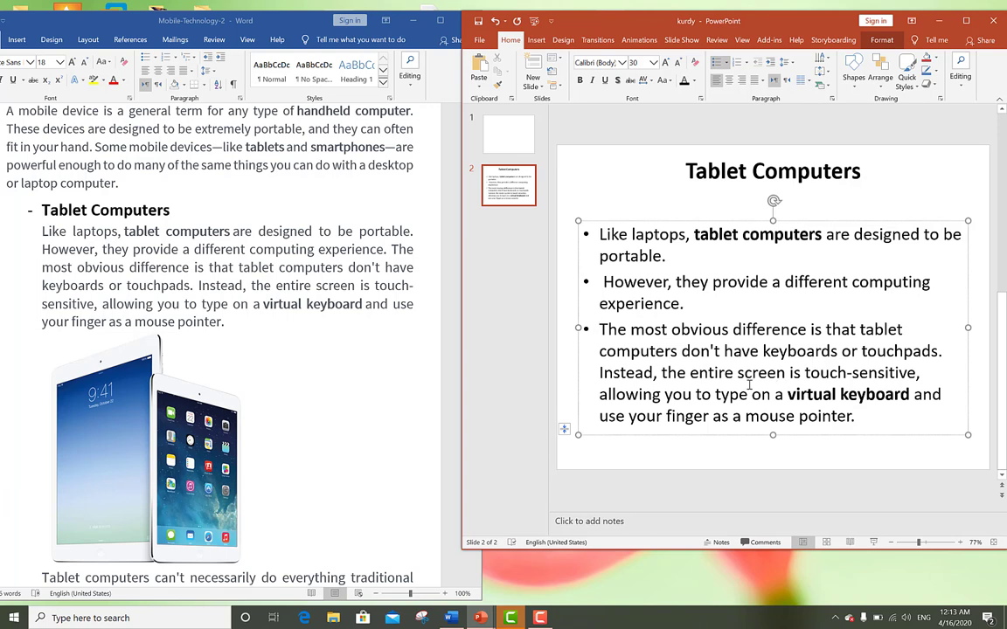
left_click(574, 253)
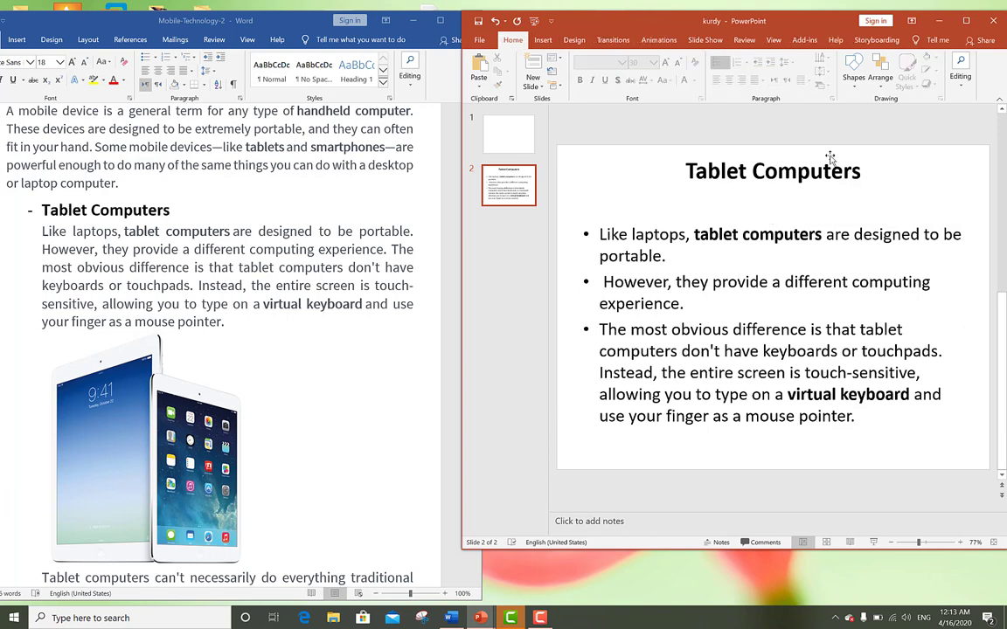
left_click(715, 288)
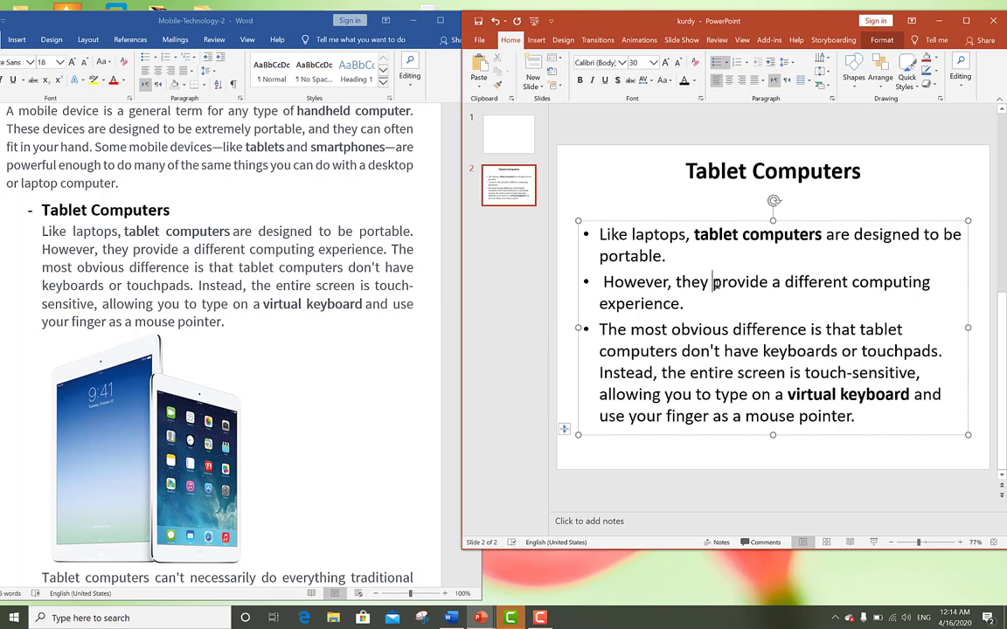
left_click(966, 21)
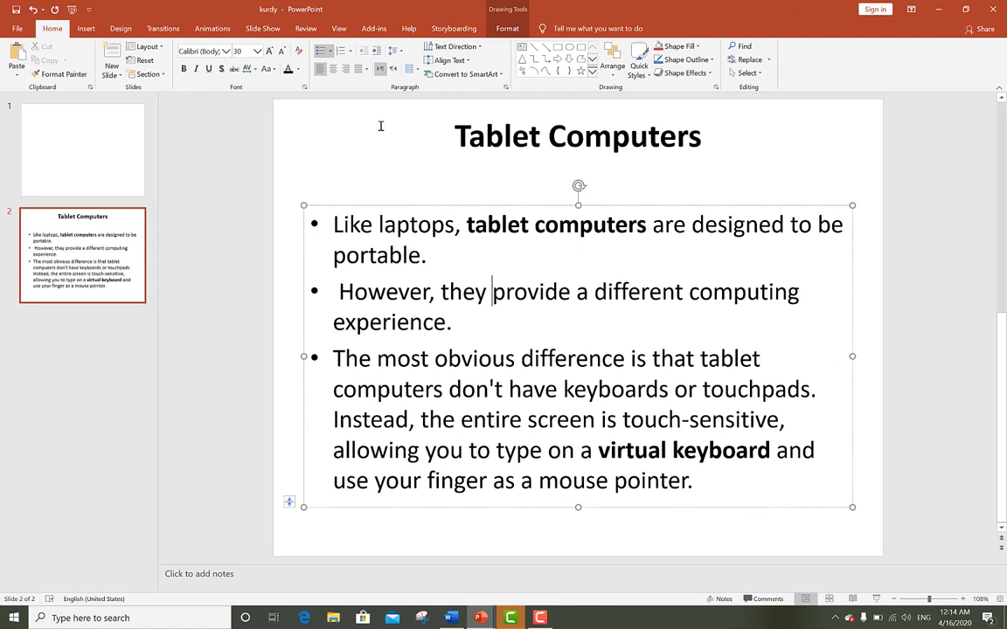
- Select the whole Tablet Computers title and toggle bold off and on, leaving it bold
left_click(402, 255)
left_click(513, 138)
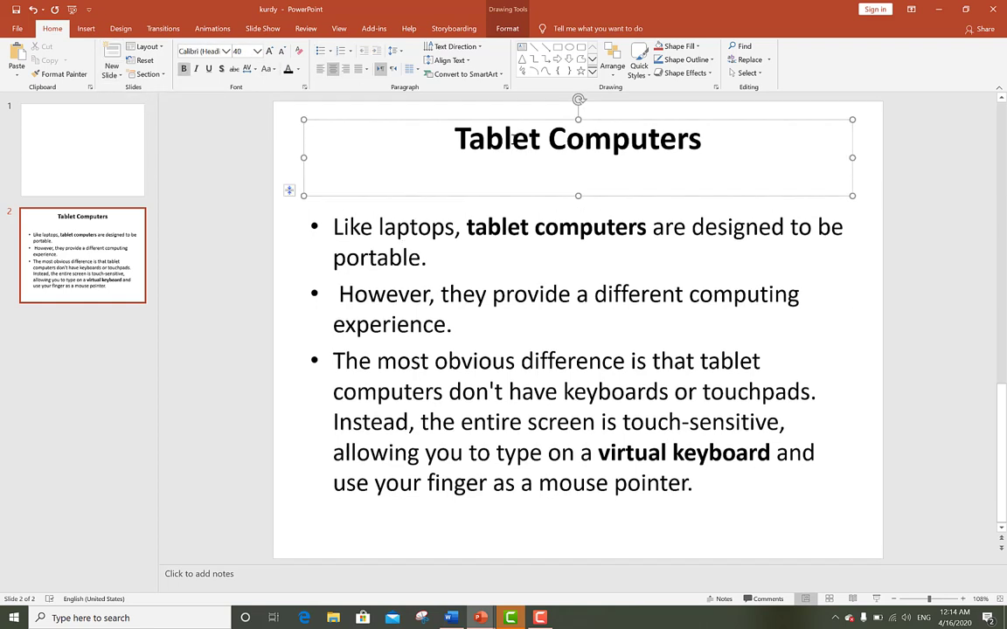
triple_click(559, 138)
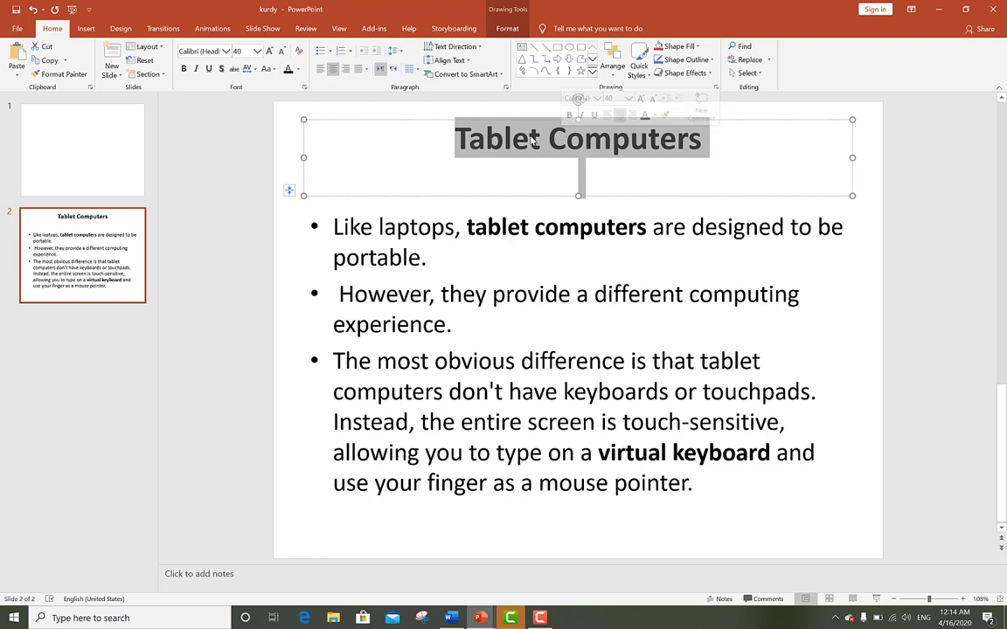
double_click(593, 140)
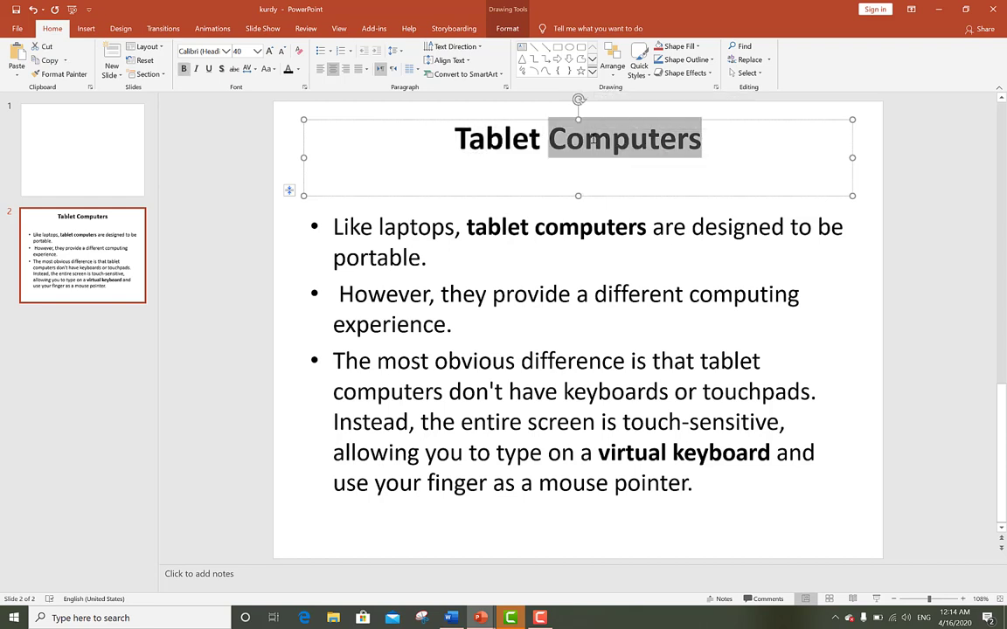
triple_click(549, 142)
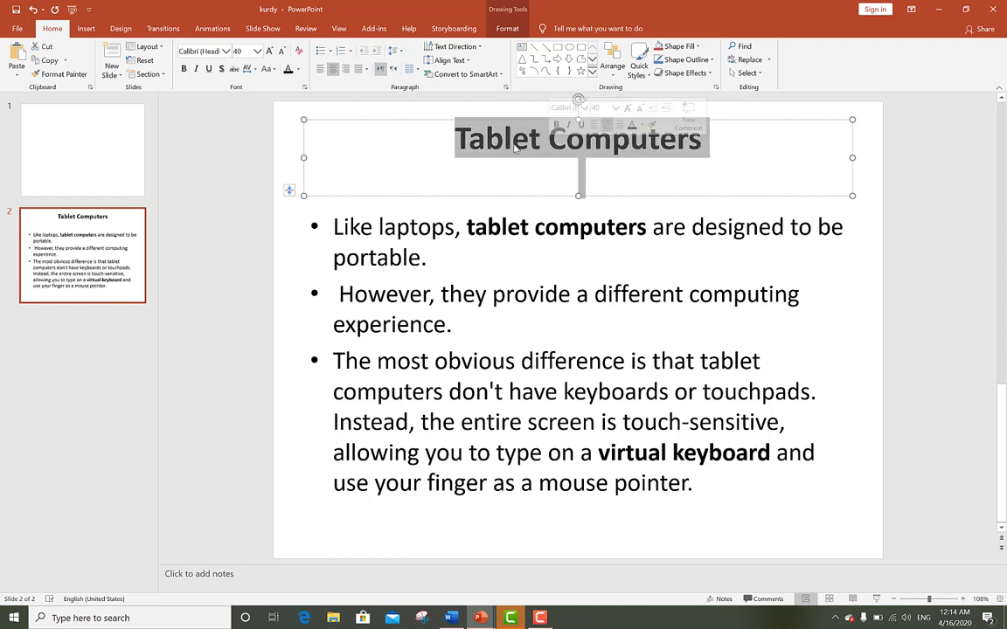
left_click(184, 70)
left_click(184, 70)
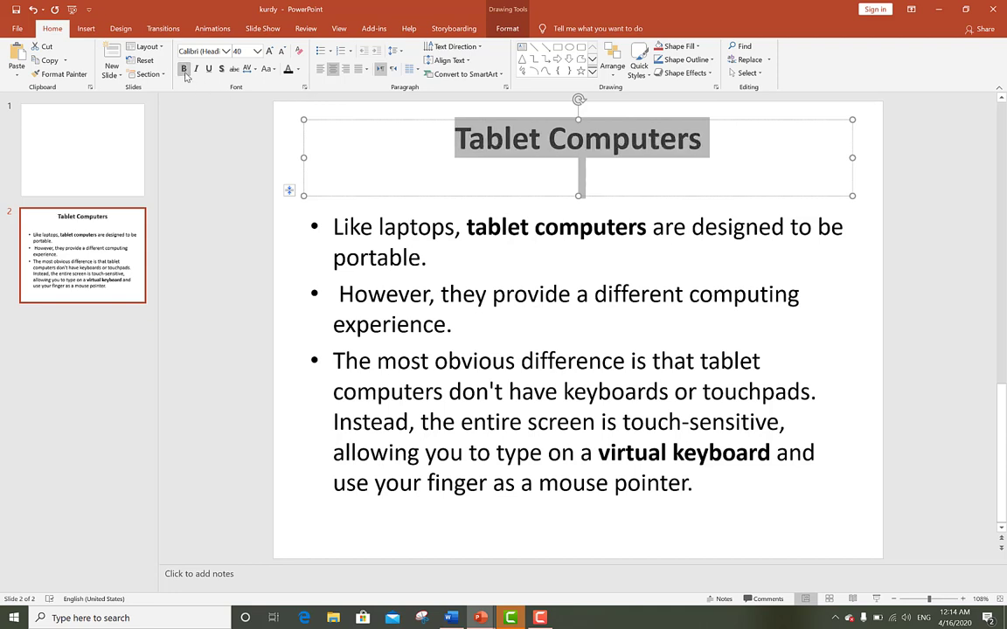
left_click(184, 70)
left_click(184, 70)
- Leave the title neither italic nor underlined, and bring up the font list
left_click(195, 70)
left_click(196, 70)
left_click(196, 70)
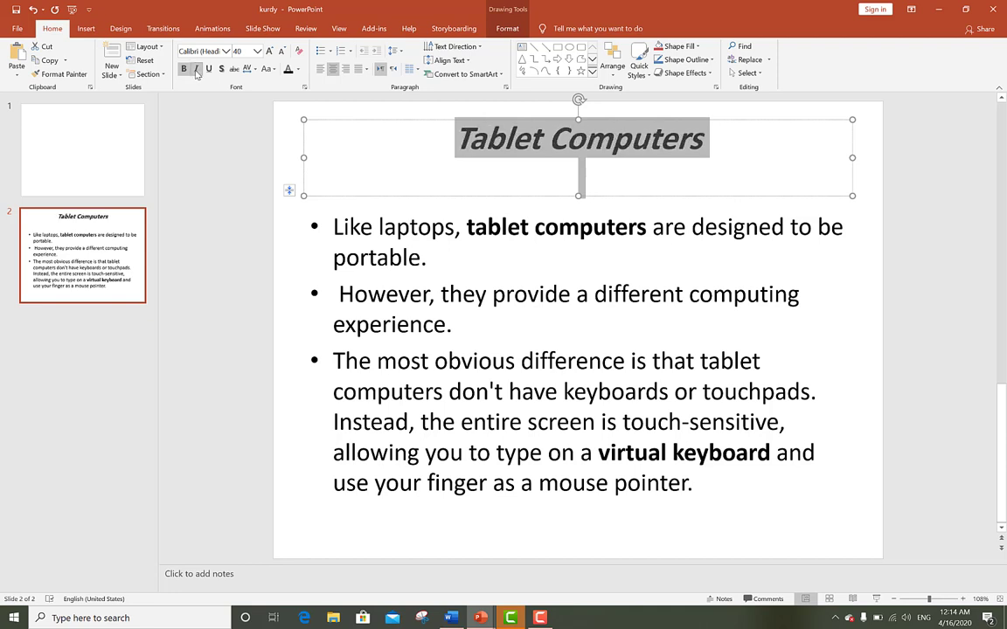
left_click(195, 70)
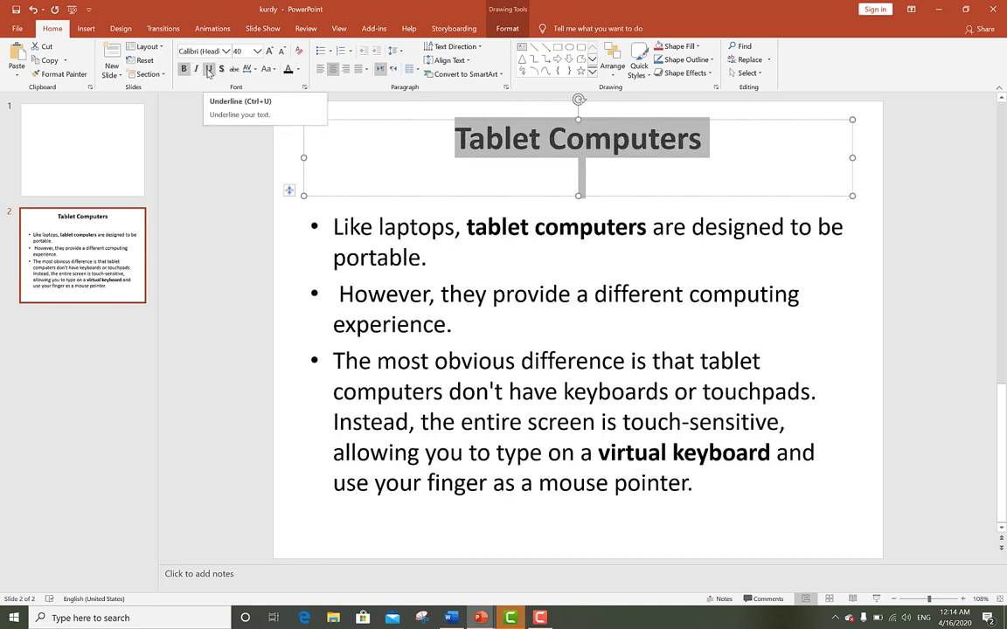
left_click(209, 70)
left_click(209, 70)
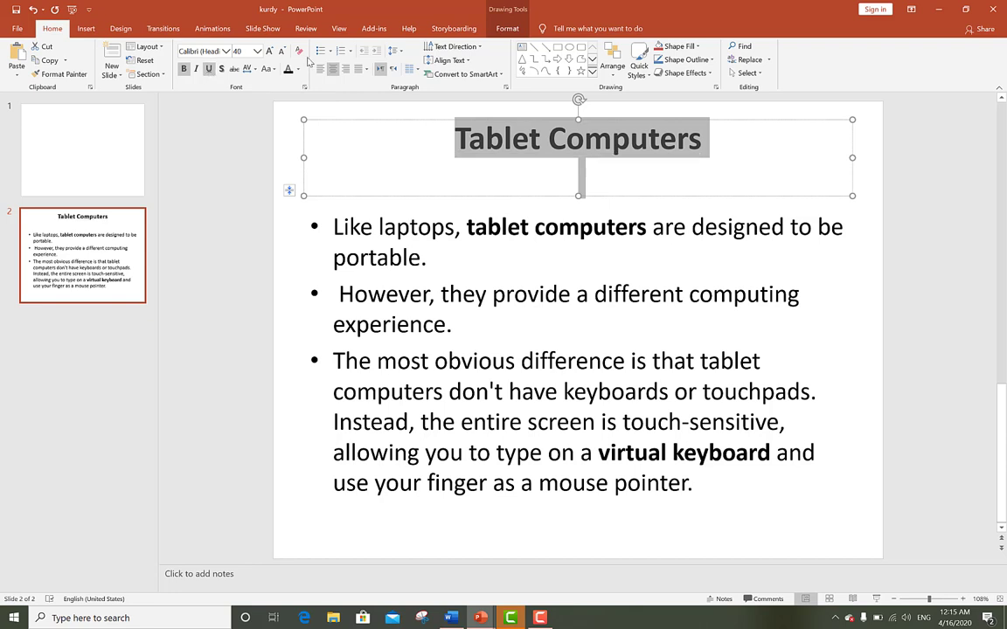
left_click(226, 52)
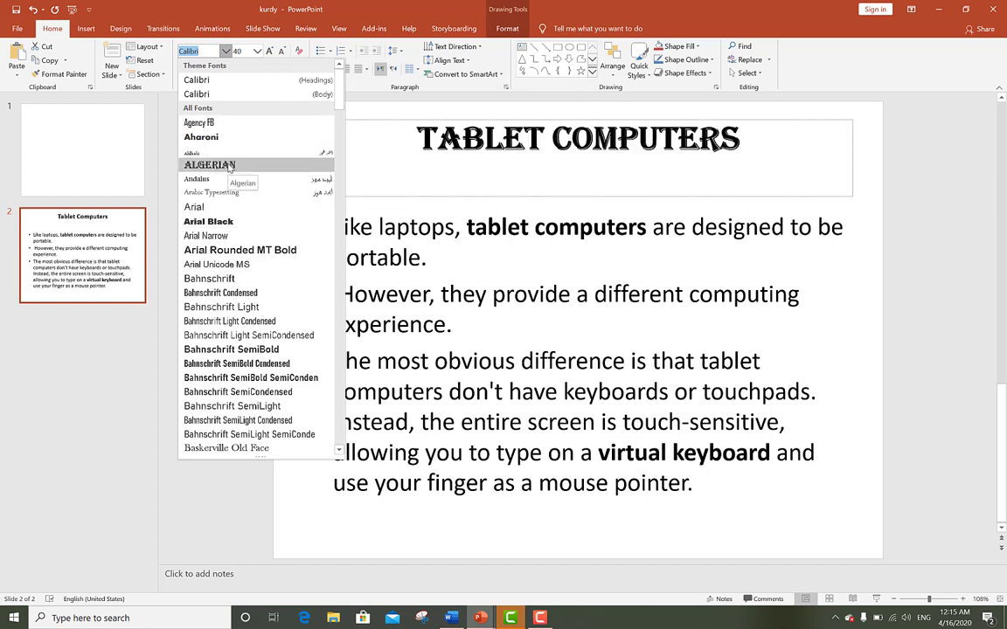
- Set the Tablet Computers title to Algerian, 36 pt, with a dark font colour
left_click(229, 166)
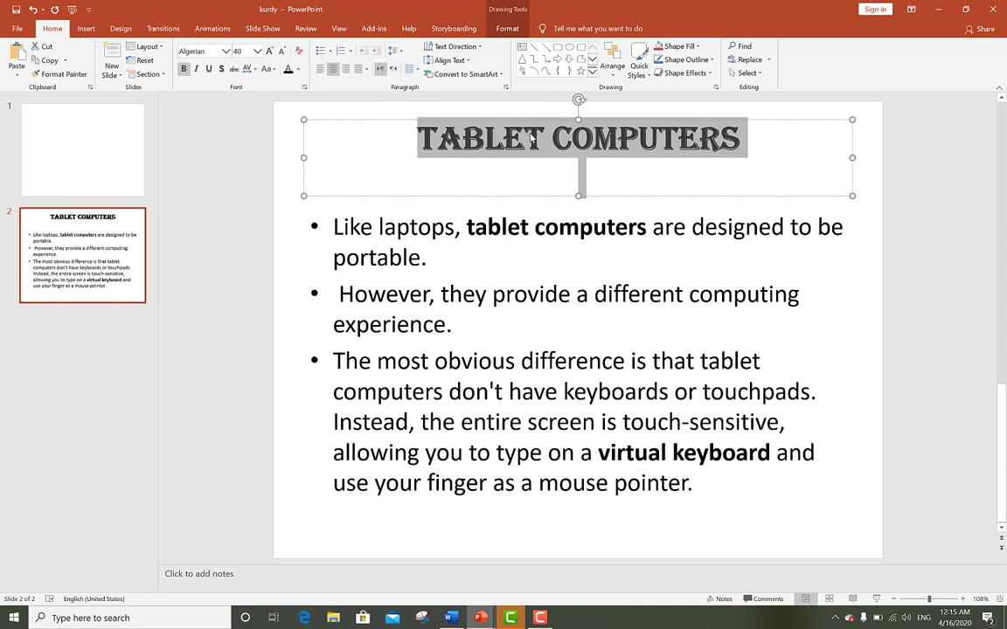
left_click(270, 51)
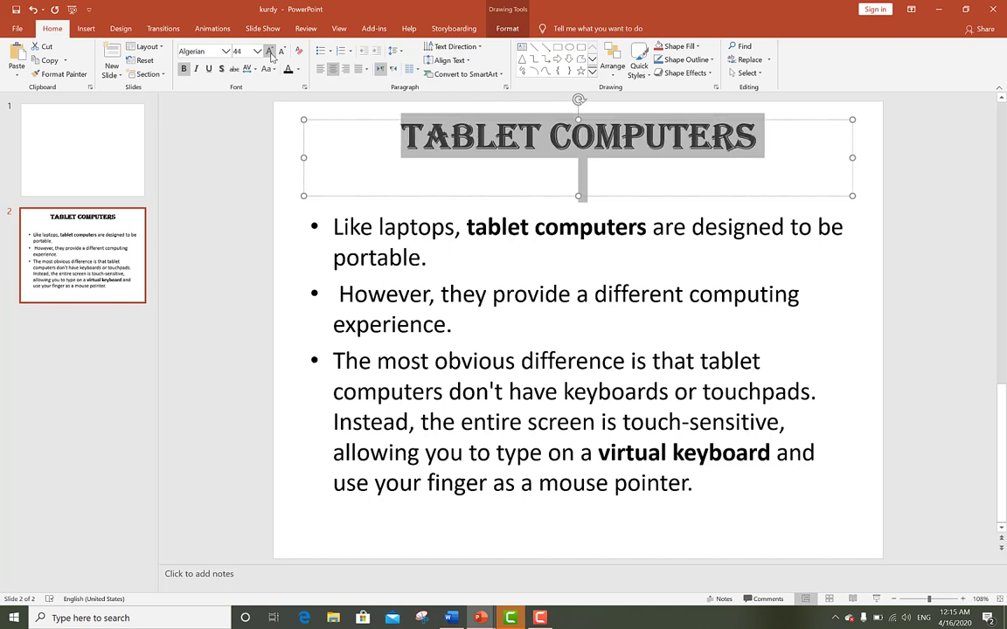
left_click(282, 51)
left_click(283, 52)
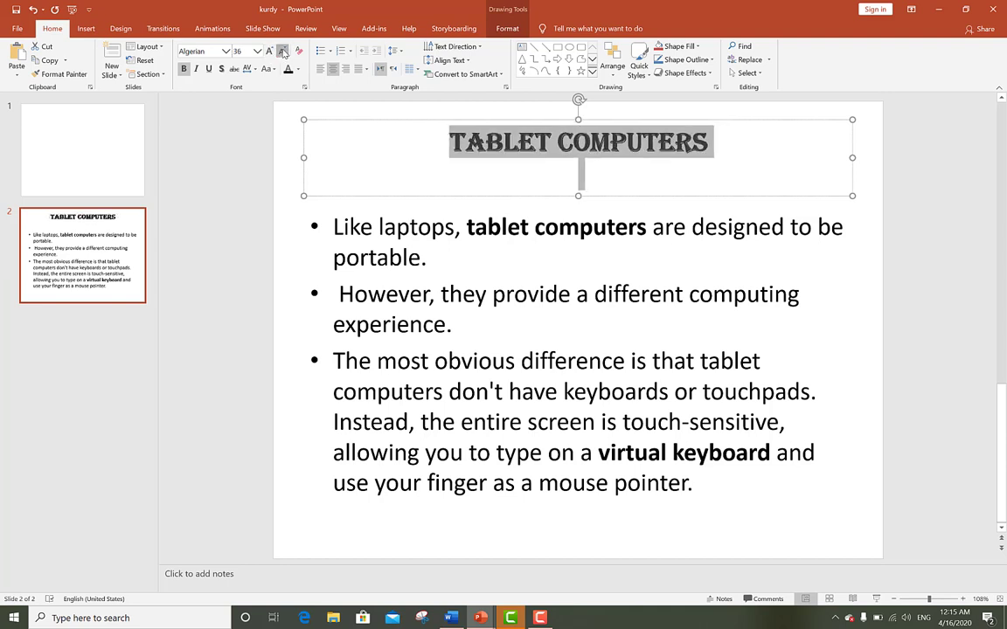
left_click(282, 52)
left_click(282, 52)
left_click(270, 51)
left_click(270, 51)
left_click(270, 52)
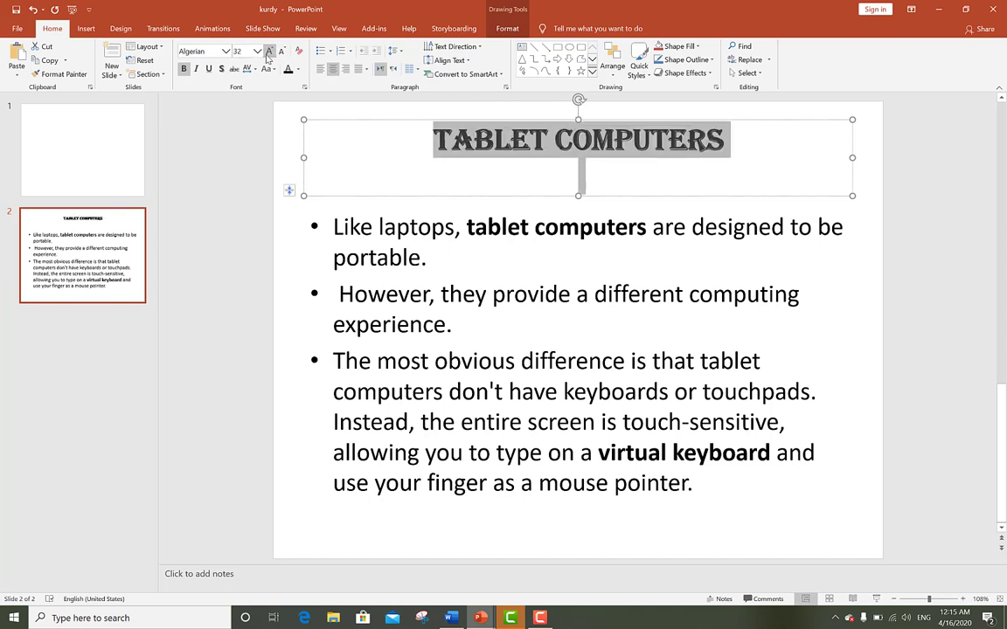
left_click(269, 52)
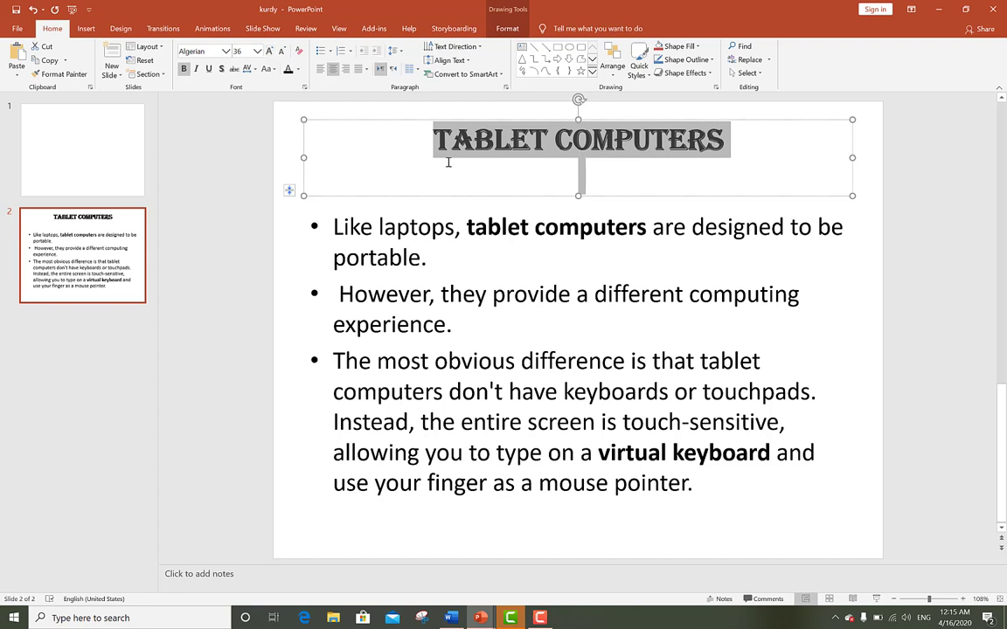
left_click(299, 70)
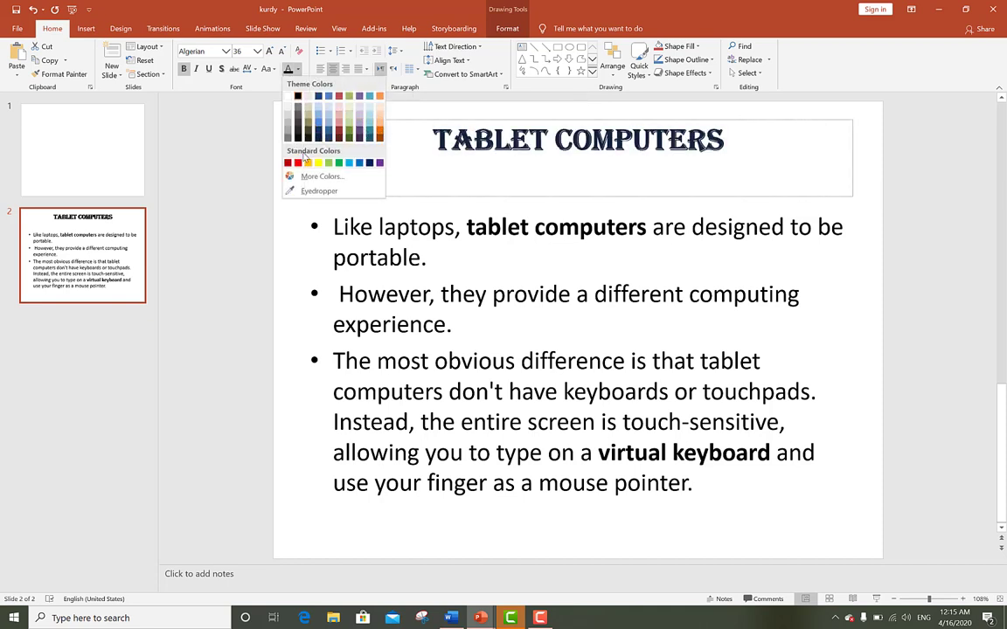
left_click(297, 102)
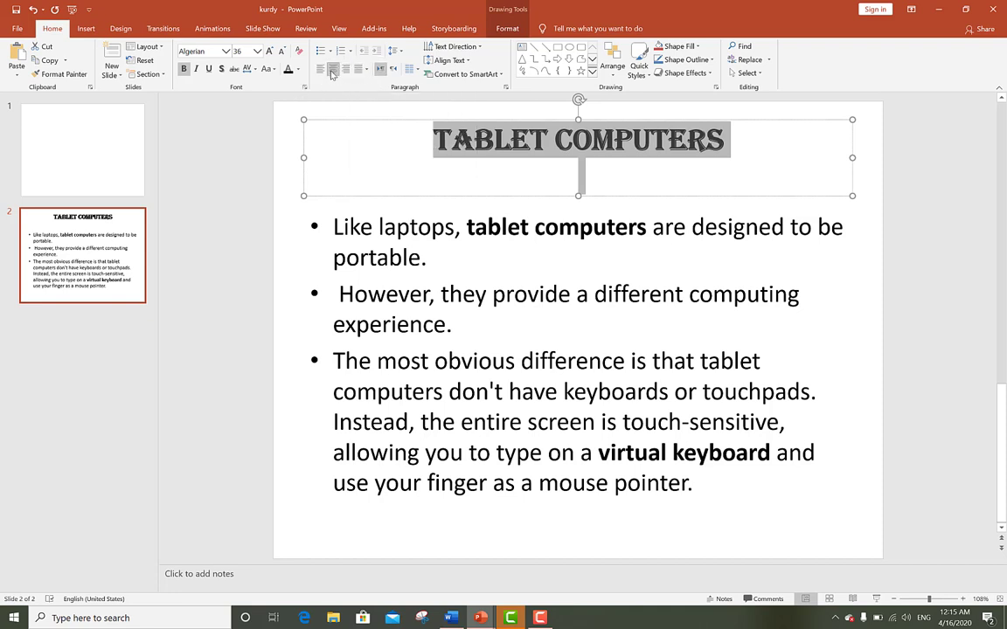
- Try left and right alignment on the title, then leave it centred
left_click(321, 70)
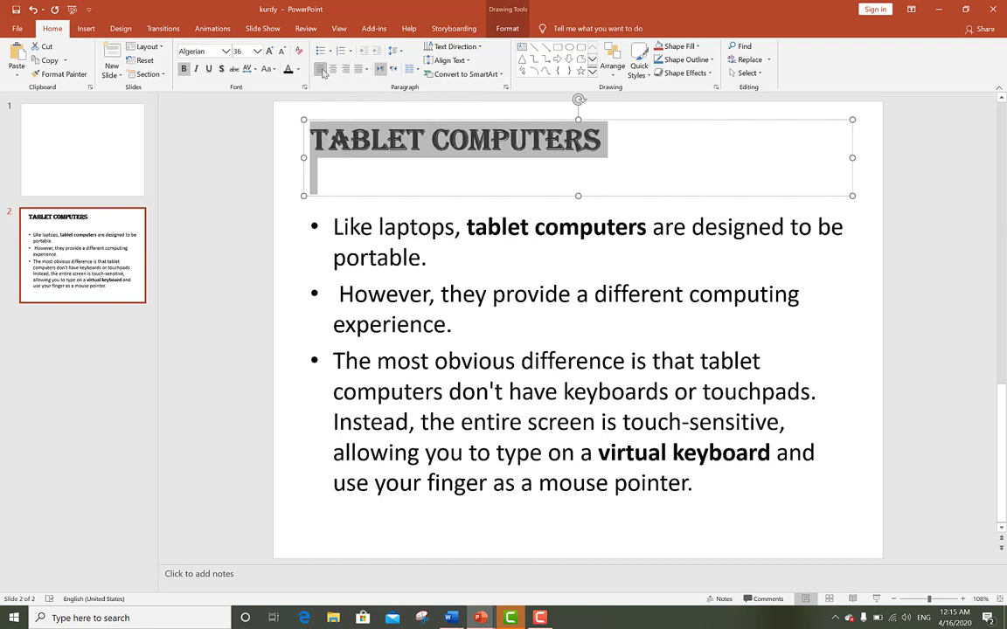
left_click(332, 70)
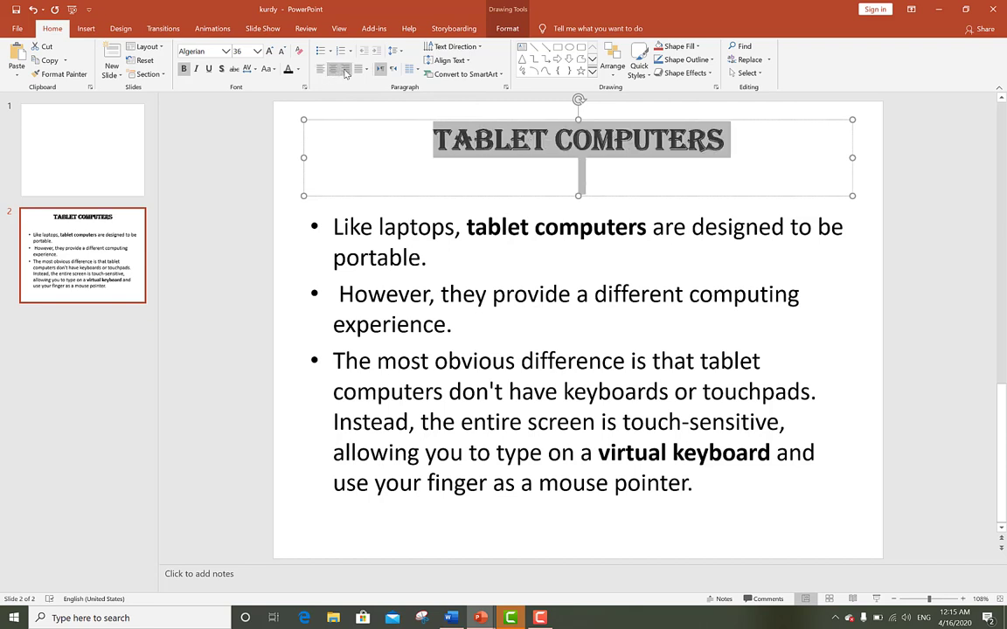
left_click(347, 70)
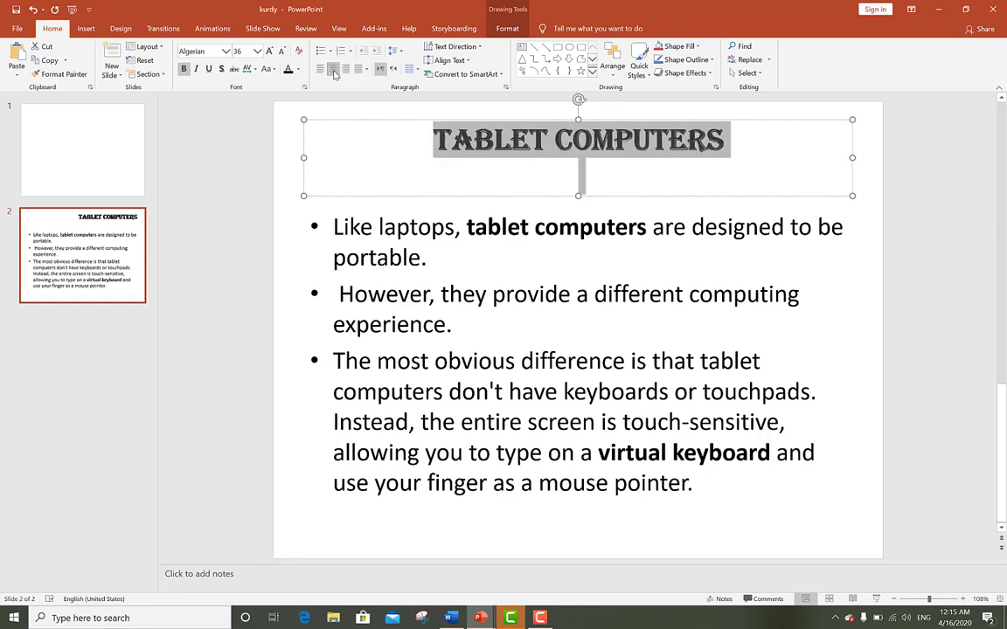
key("ctrl+e")
left_click(320, 70)
key("ctrl+e")
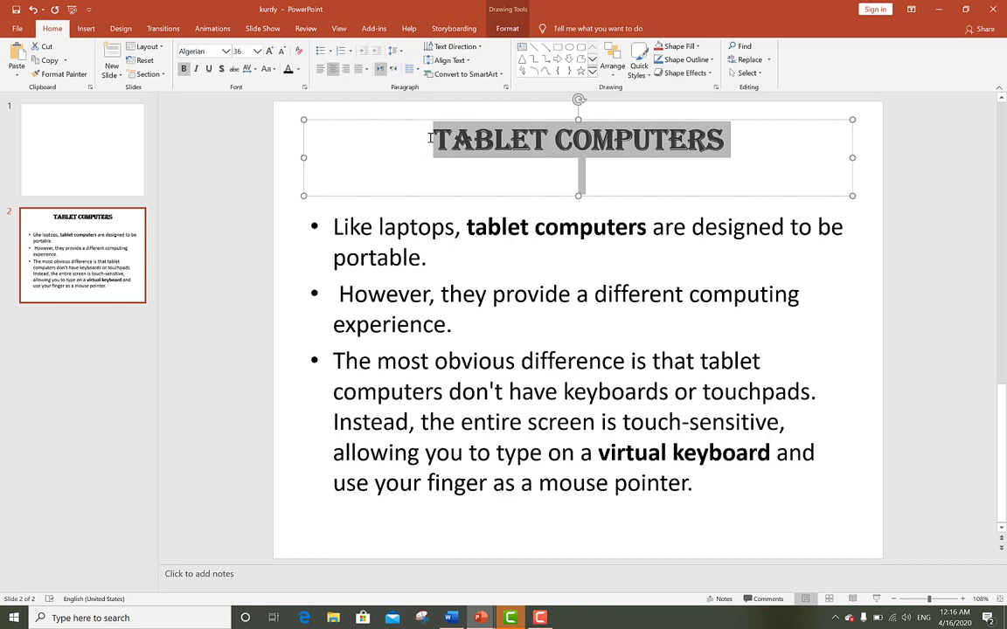
- Select all of the Tablet Computers body text
left_click(423, 321)
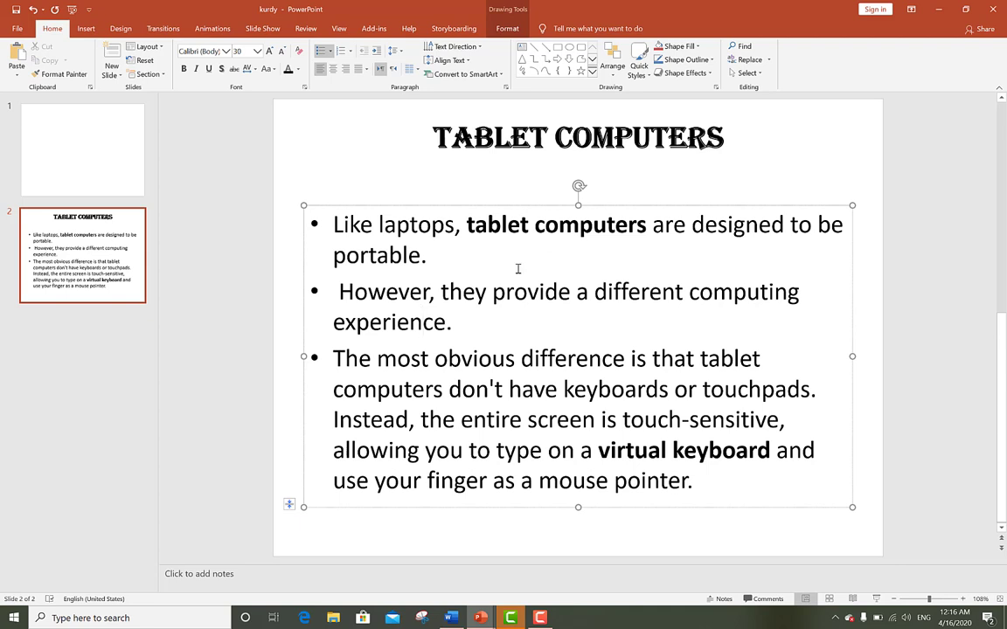
double_click(706, 492)
left_click(706, 492)
key("ctrl+a")
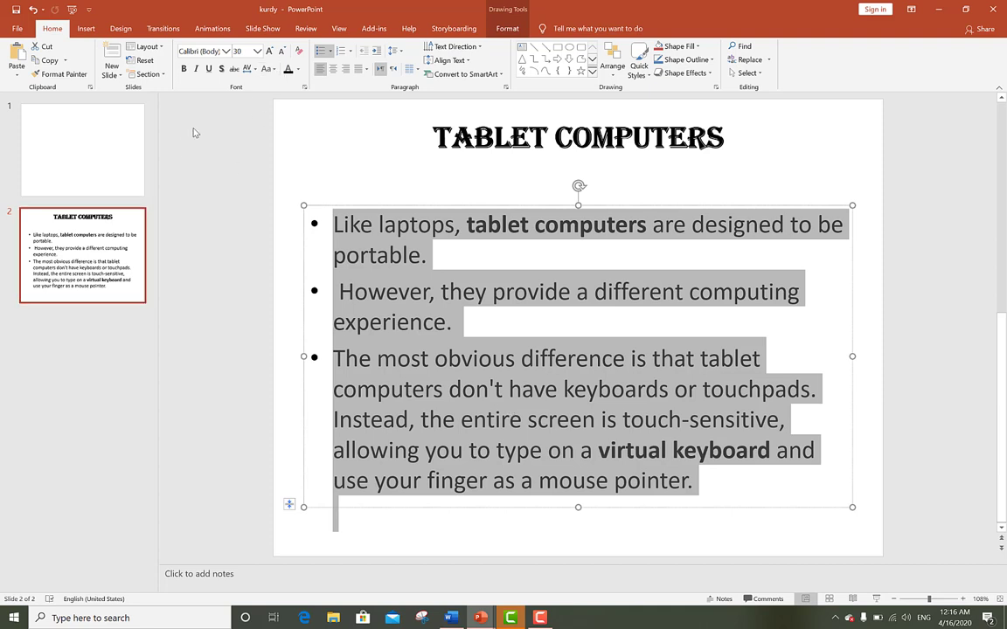
- Apply Calibri (Headings) to the three tablet bullets and fully justify them
left_click(226, 53)
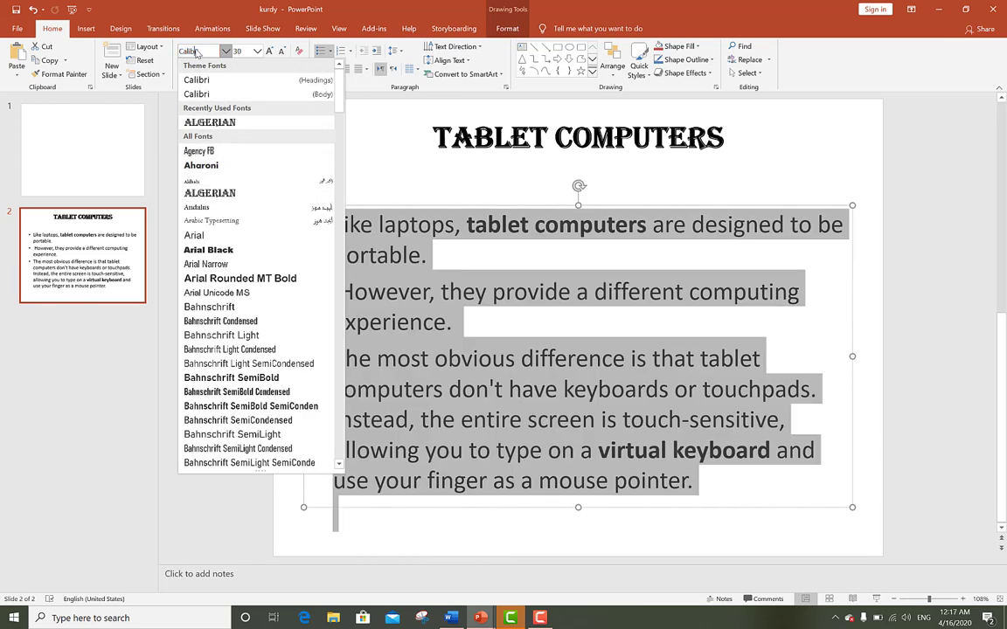
left_click(198, 80)
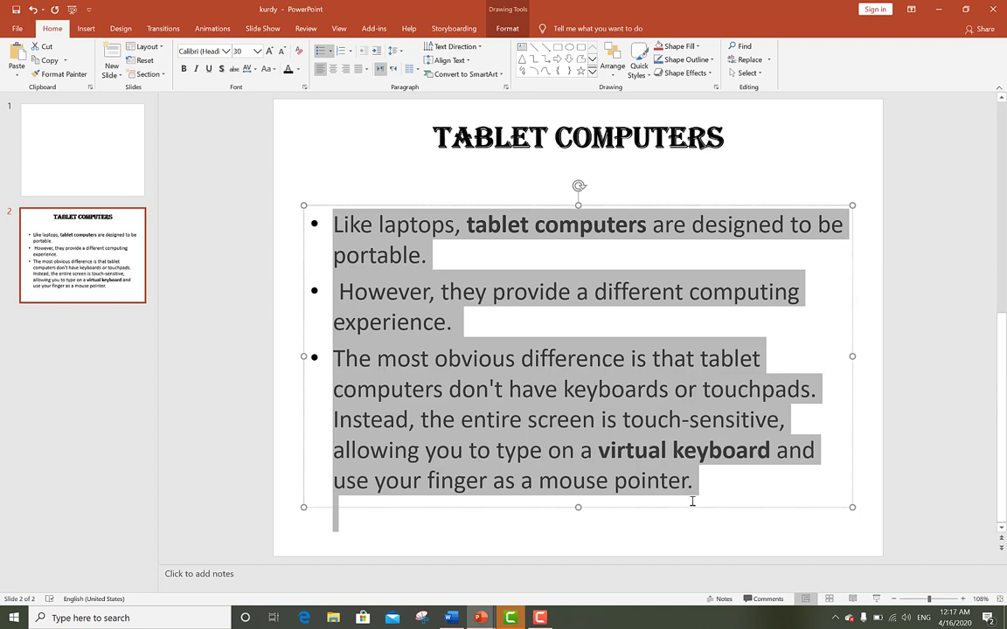
left_click(365, 72)
left_click(378, 84)
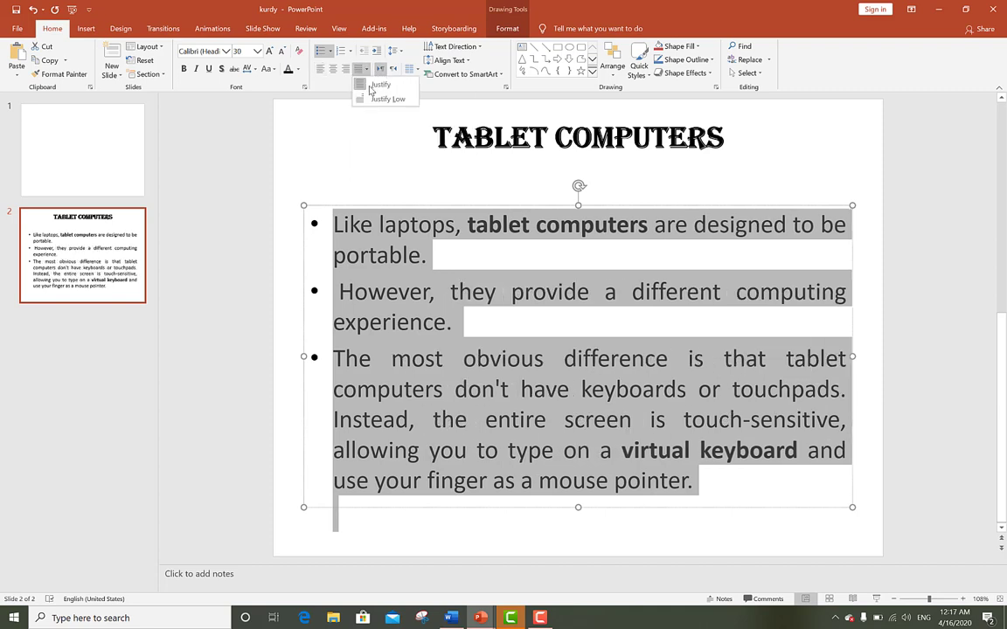
left_click(359, 71)
left_click(306, 135)
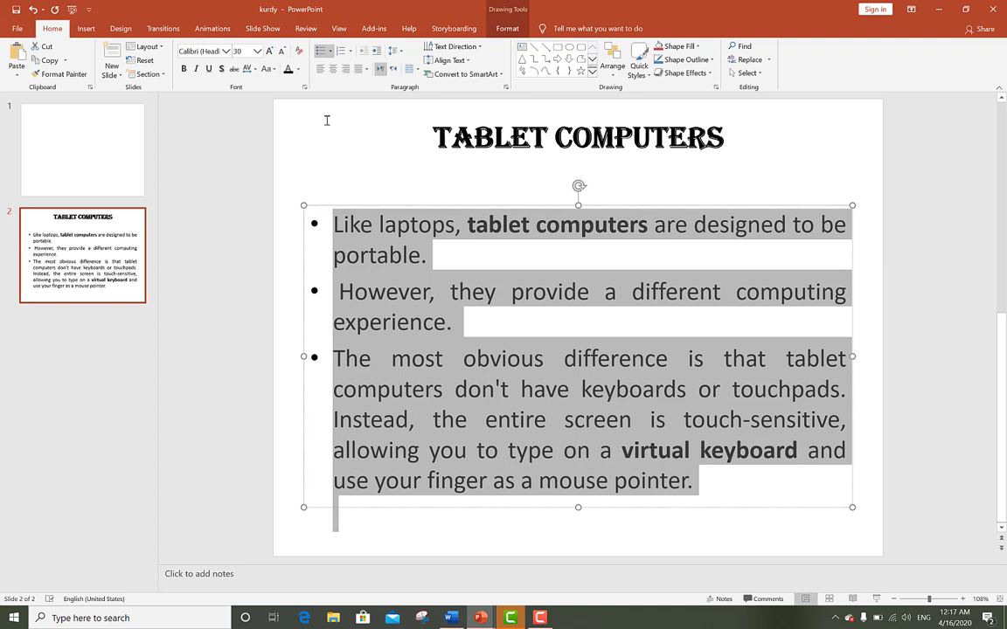
- Number the three tablet points with the 1. 2. 3. style, keeping 30 pt text
left_click(331, 52)
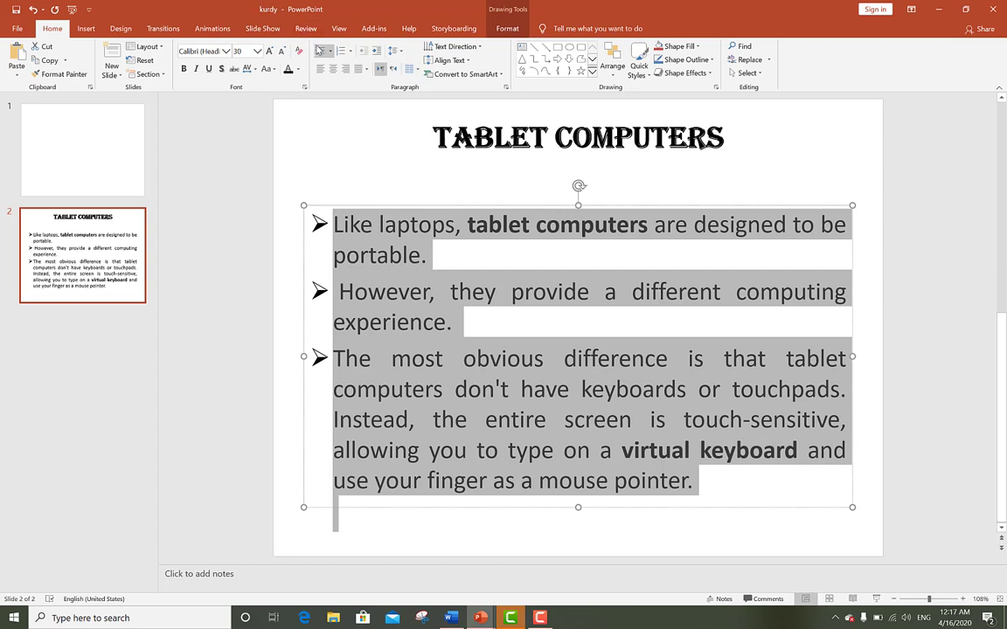
left_click(341, 51)
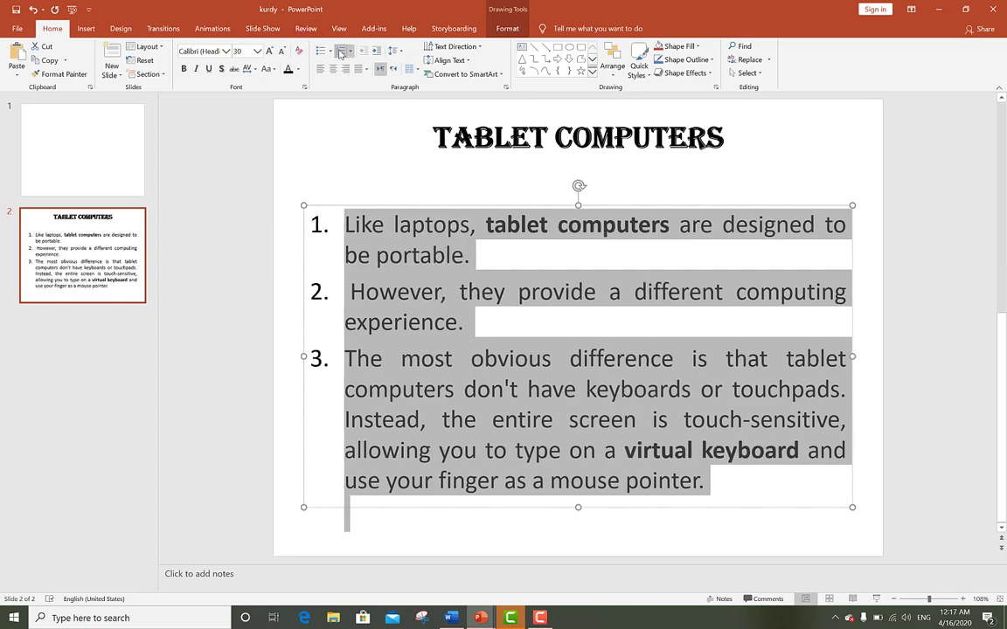
left_click(350, 51)
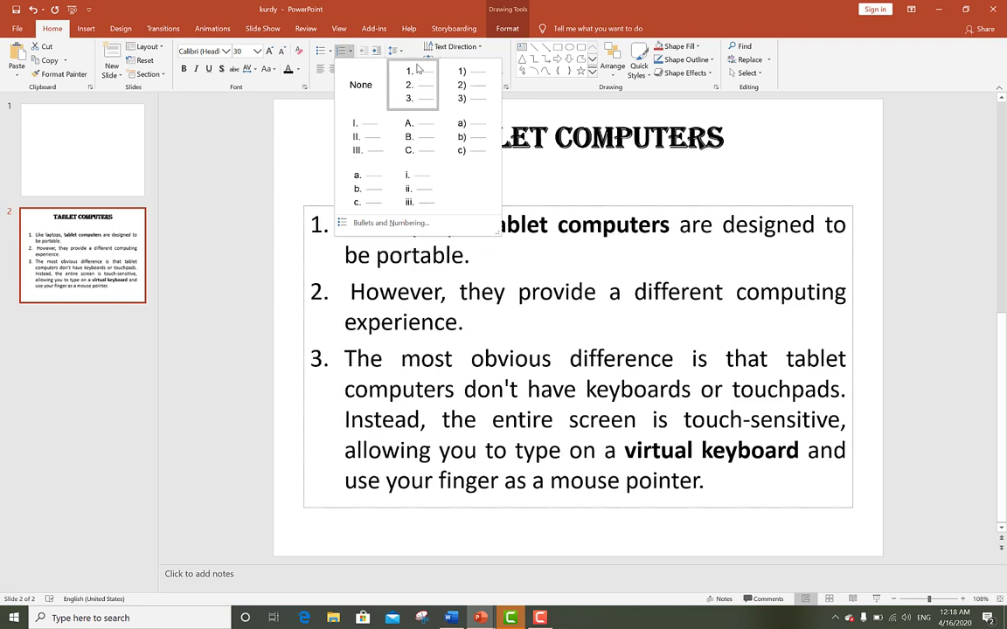
left_click(418, 69)
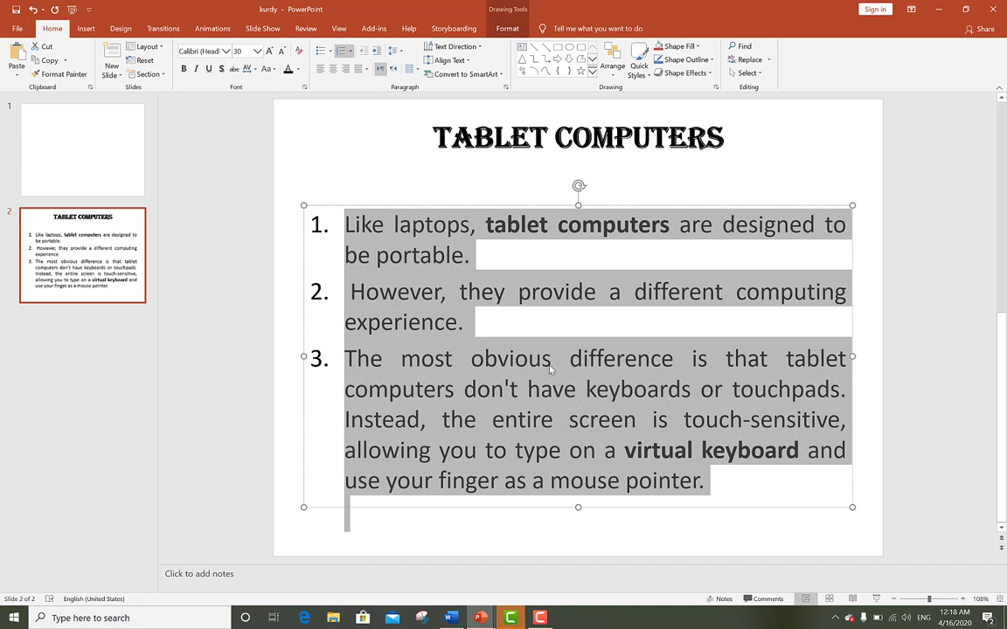
left_click(281, 51)
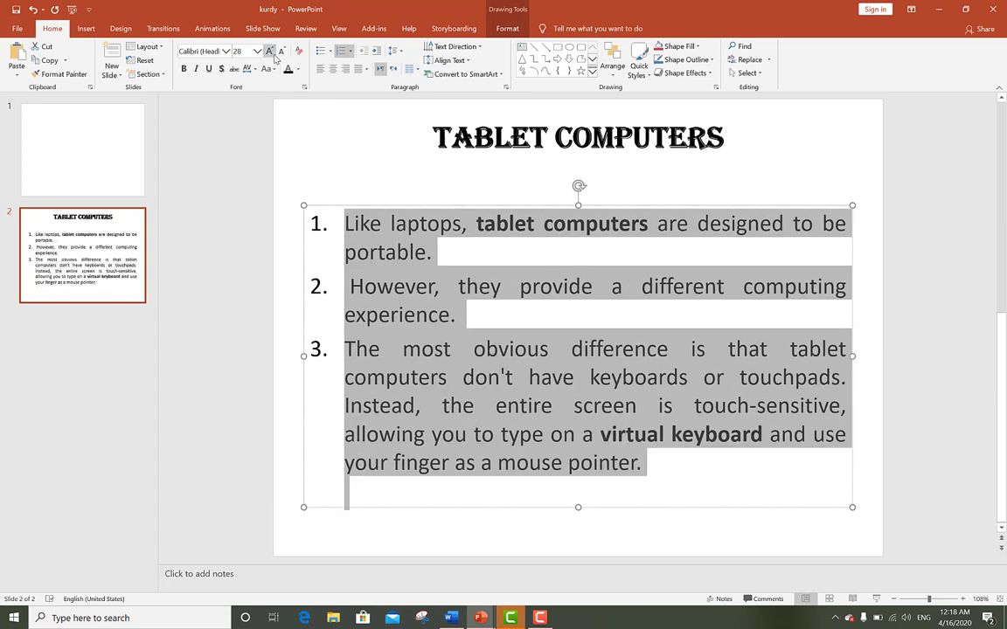
left_click(270, 52)
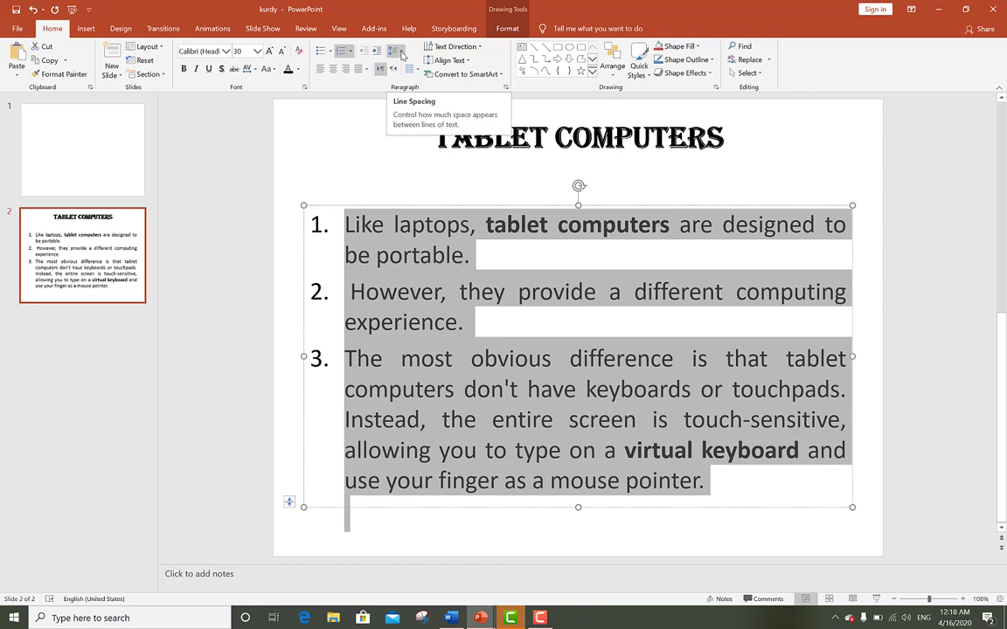
- Give the numbered tablet list 1.5 line spacing
left_click(401, 54)
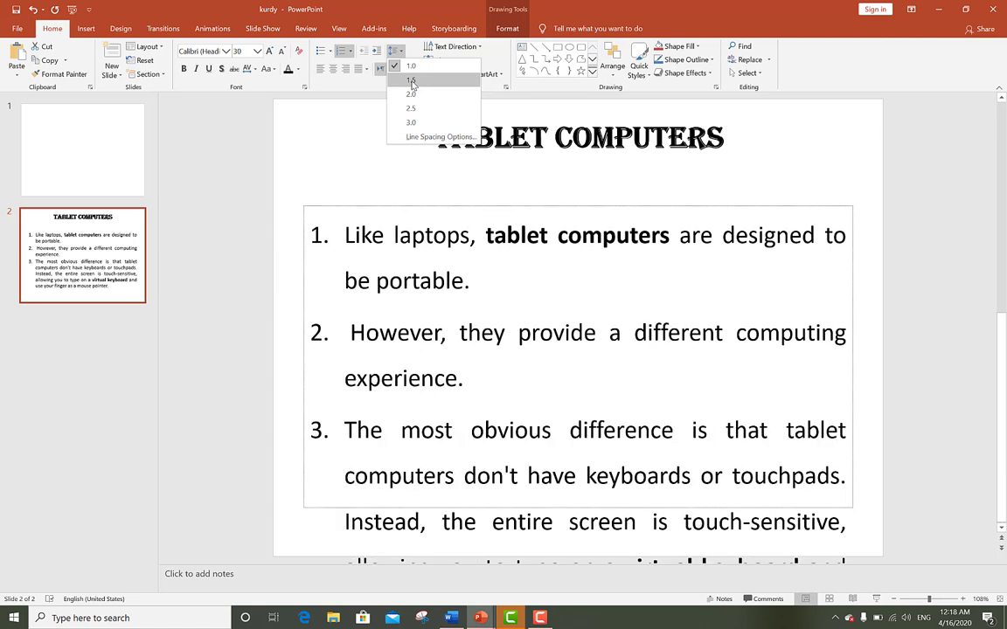
left_click(412, 80)
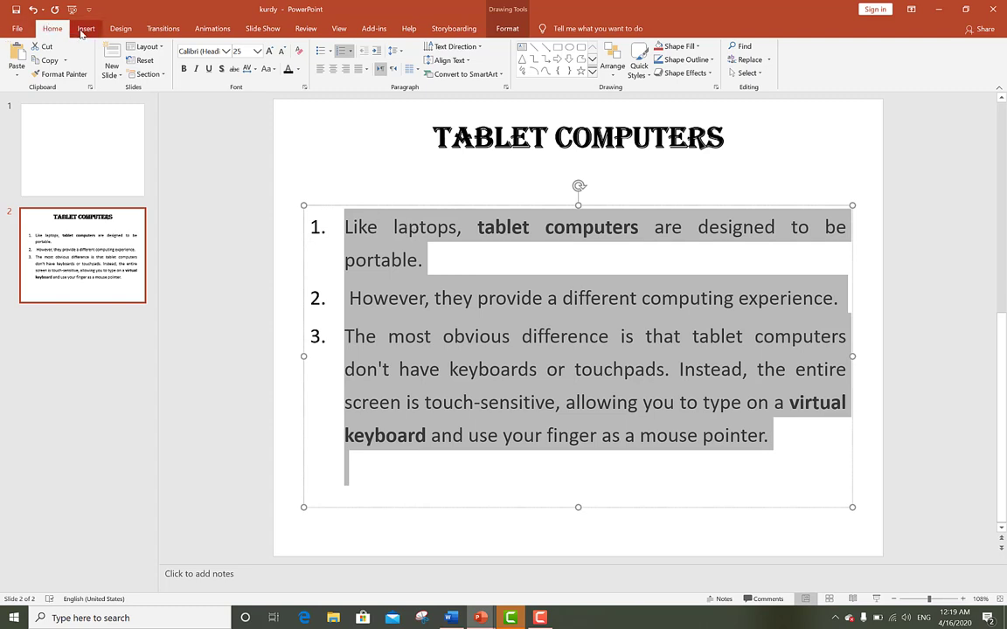
left_click(85, 29)
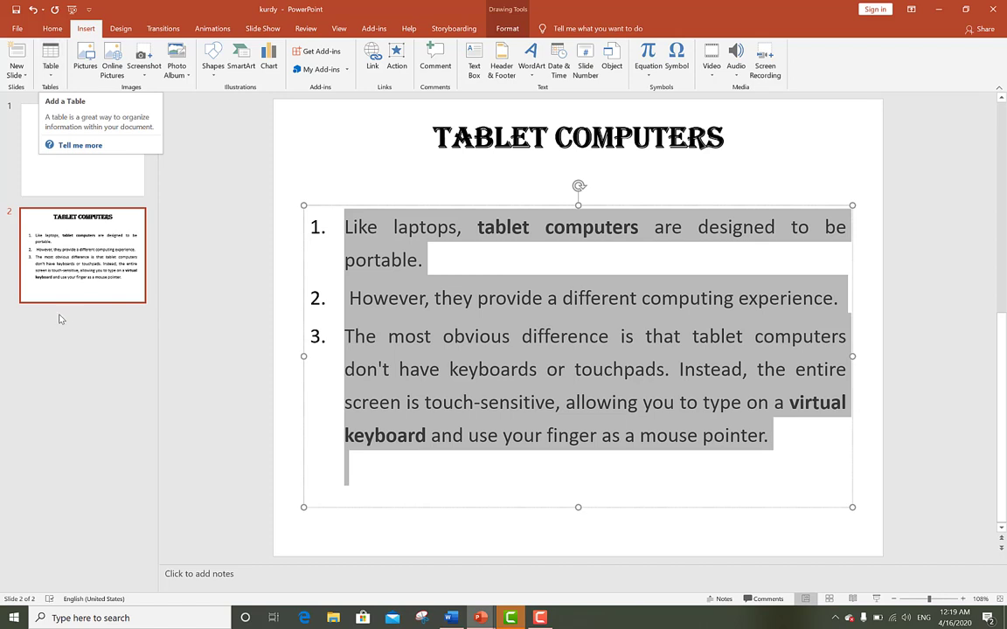
- Add a new third slide after the Tablet Computers slide
left_click(92, 329)
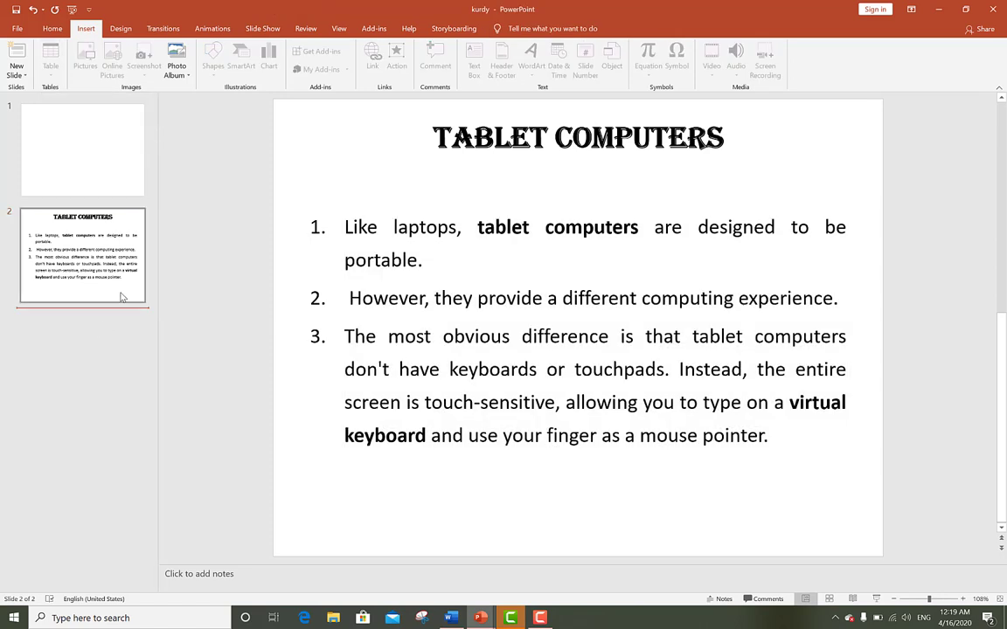
left_click(112, 263)
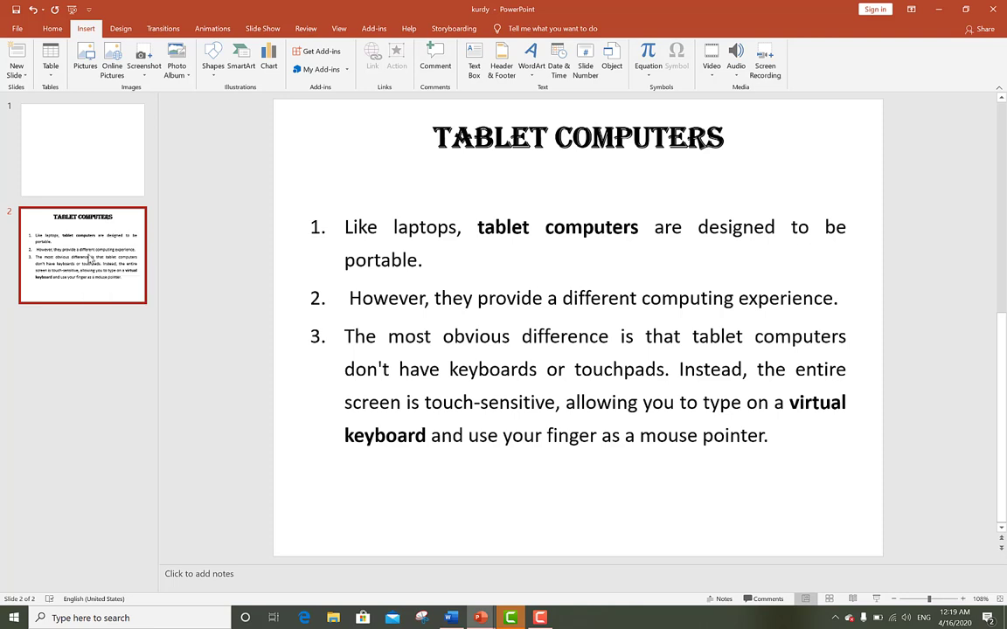
key("ctrl+m")
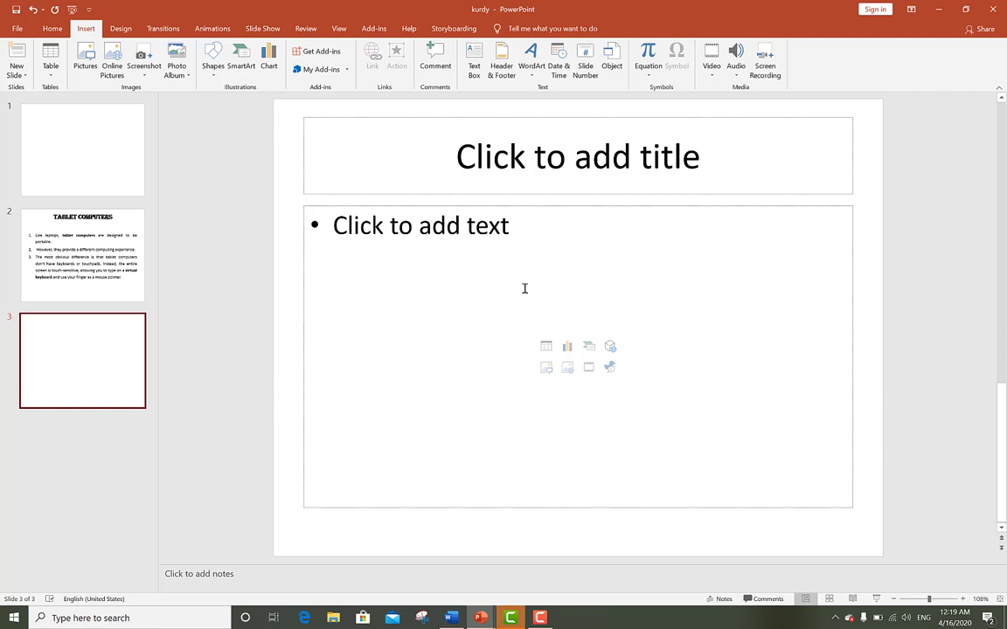
left_click(497, 307)
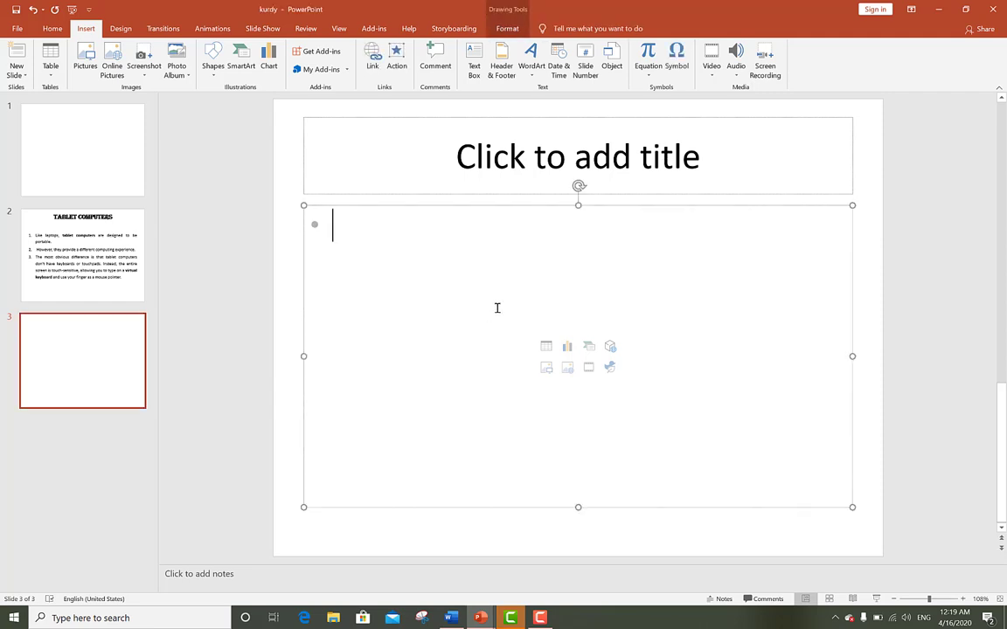
- Insert a 12-column table on slide 3 and give it the purple table style
left_click(50, 67)
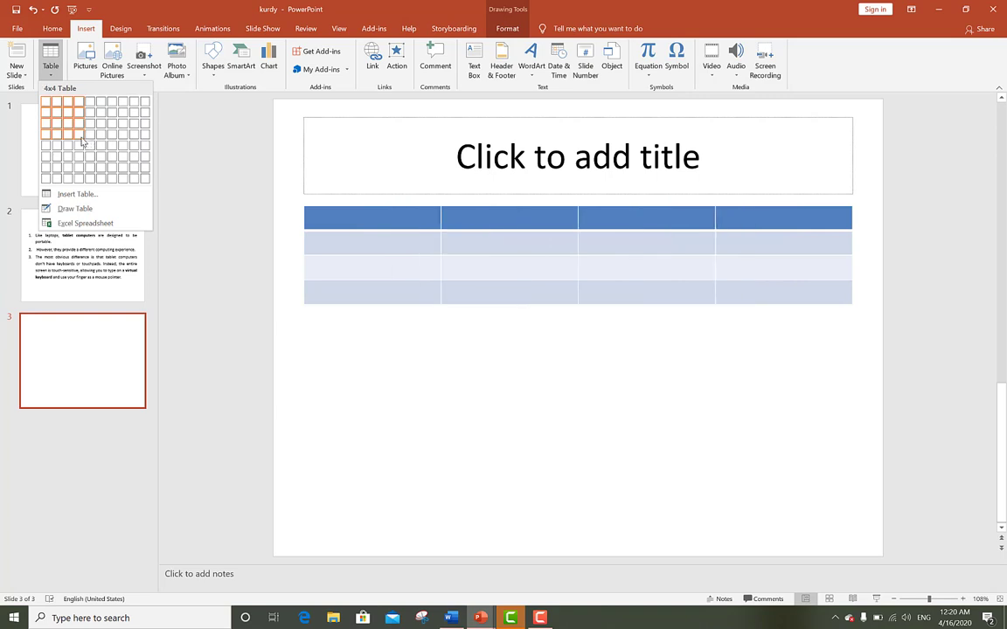
left_click(91, 196)
left_click(518, 309)
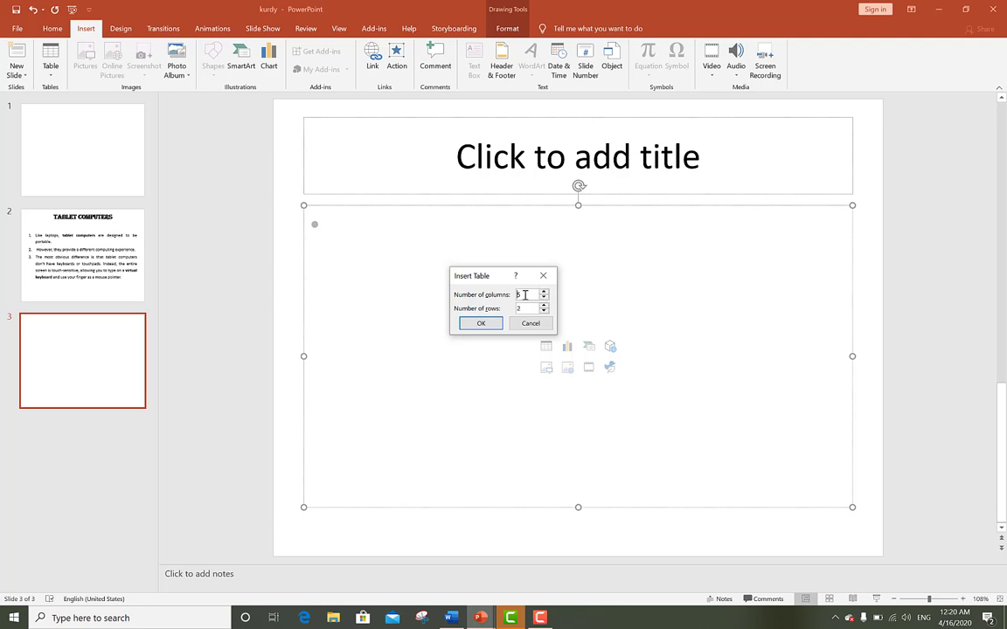
left_click(539, 295)
type("1")
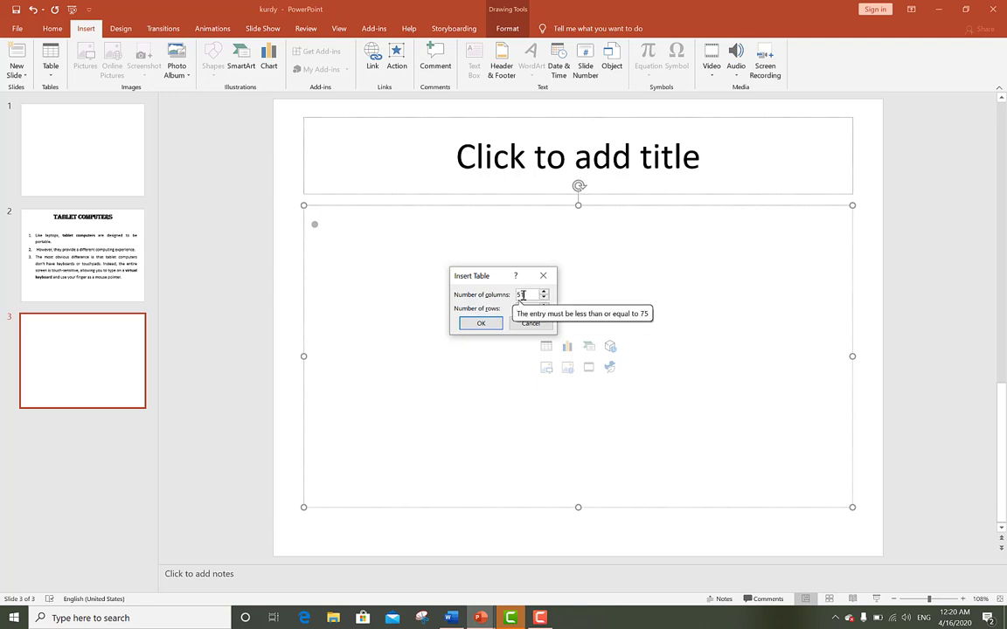
left_click(521, 295)
key("BackSpace")
type("2")
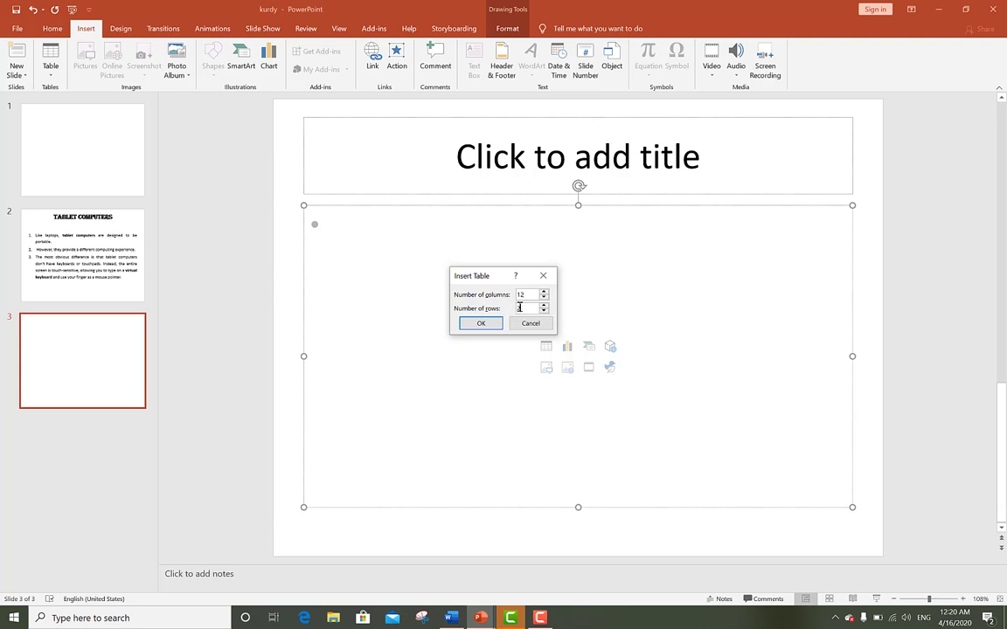
type("10")
left_click(482, 323)
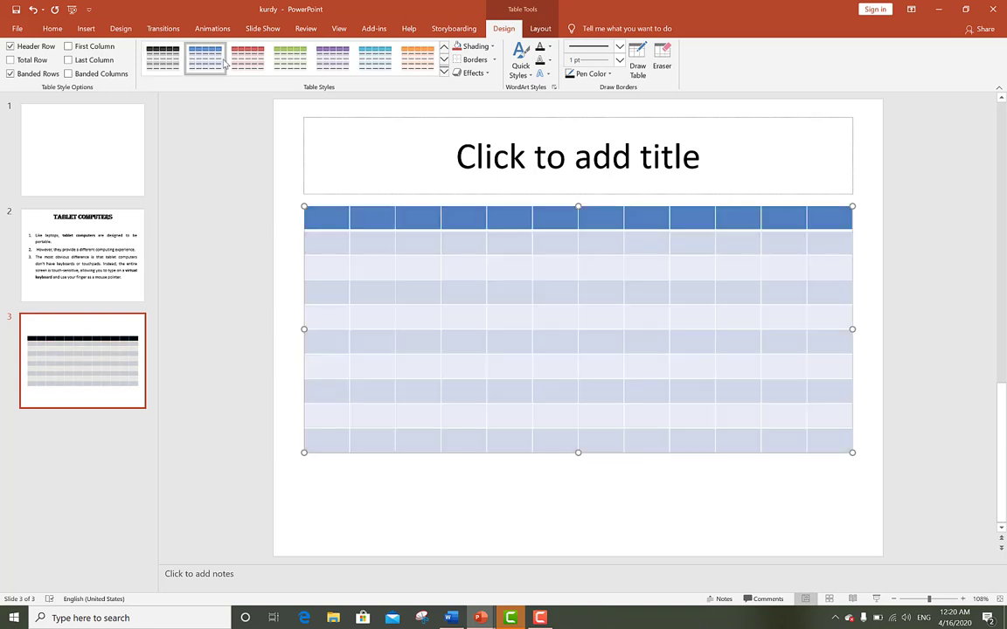
left_click(343, 64)
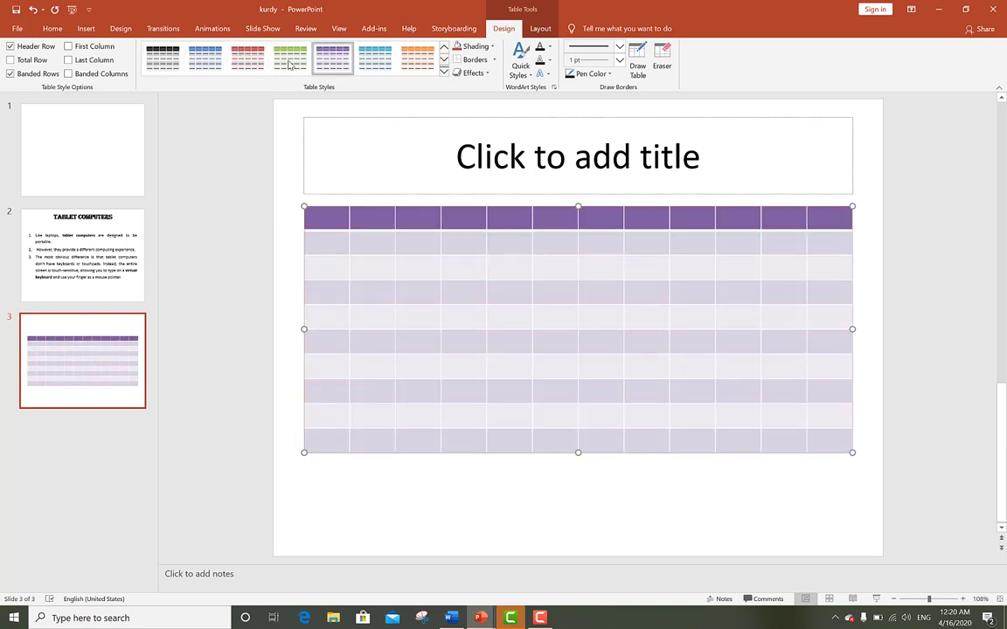
- Add a blank fourth slide after slide 3
left_click(85, 29)
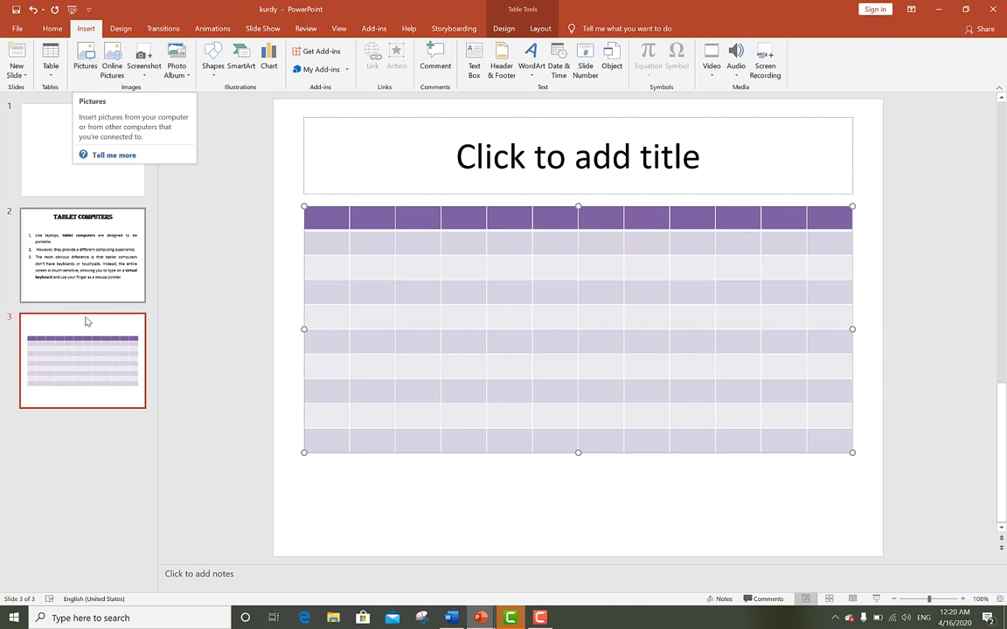
left_click(85, 367)
key("Return")
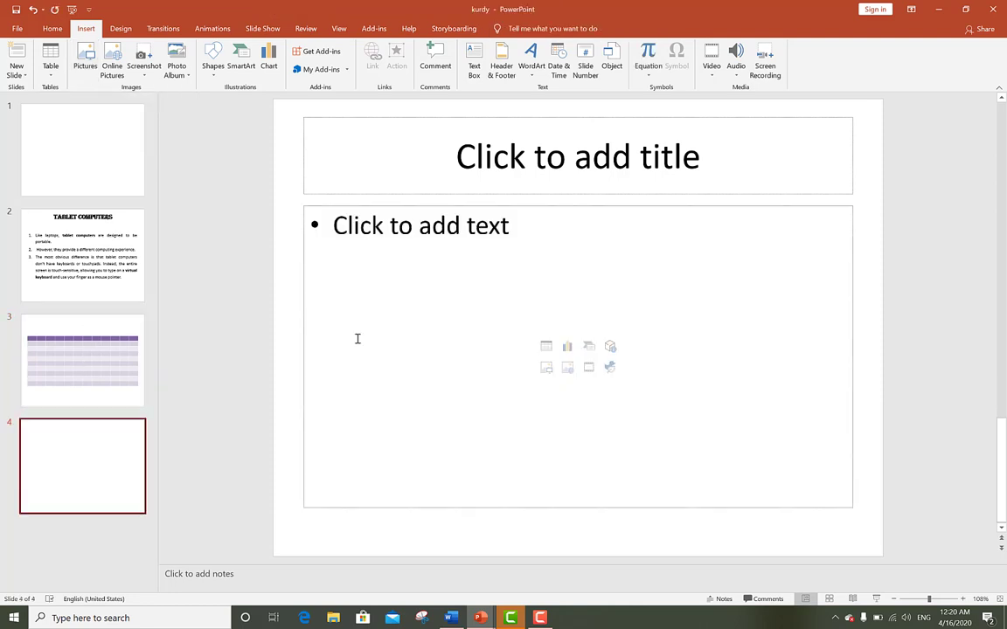
- Insert the '1g to 5g' picture onto slide 4
left_click(370, 333)
left_click(86, 68)
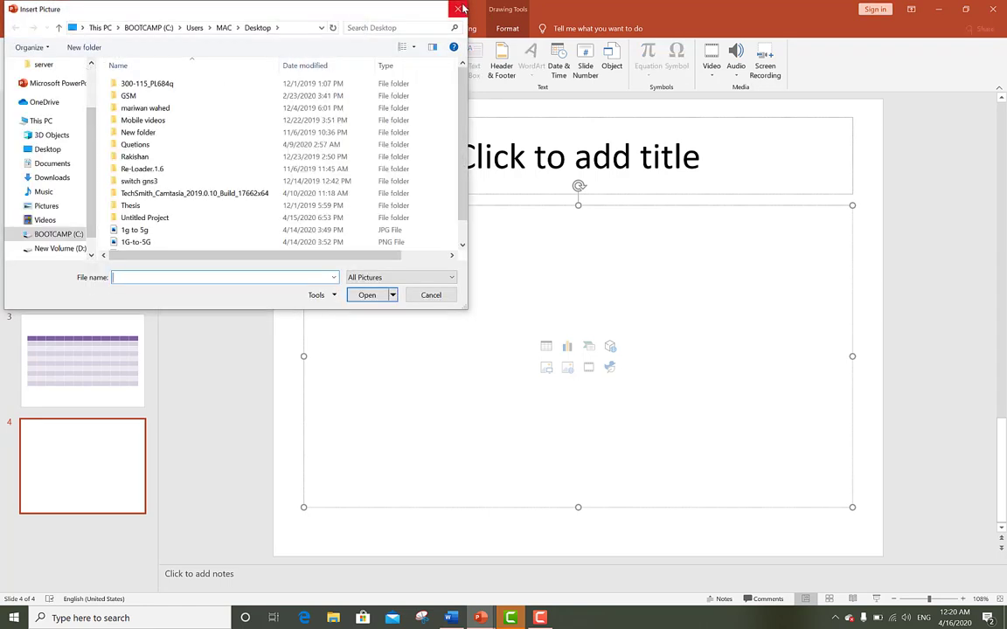
left_click(457, 9)
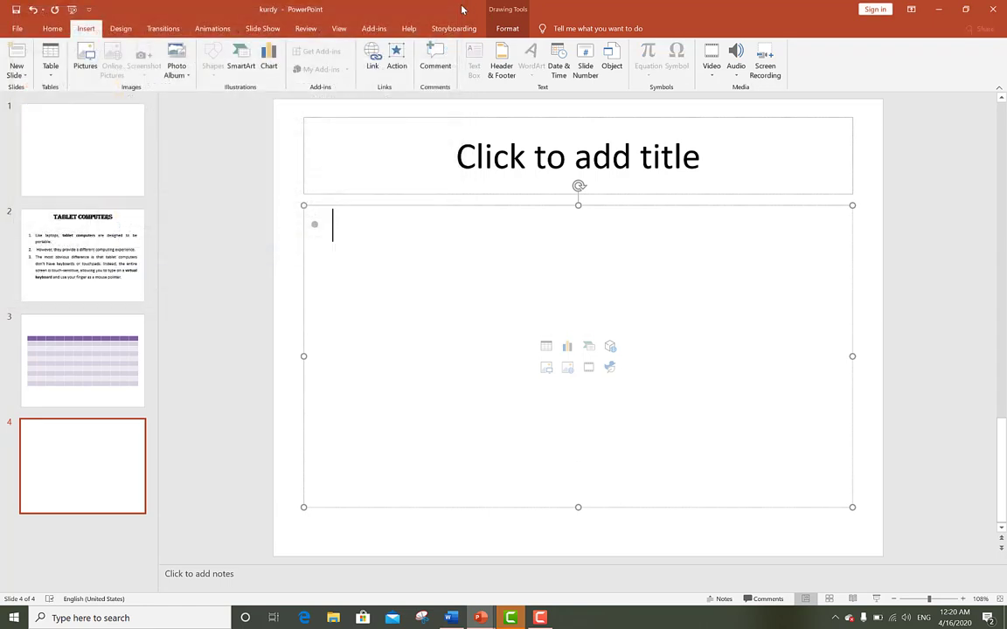
left_click(85, 65)
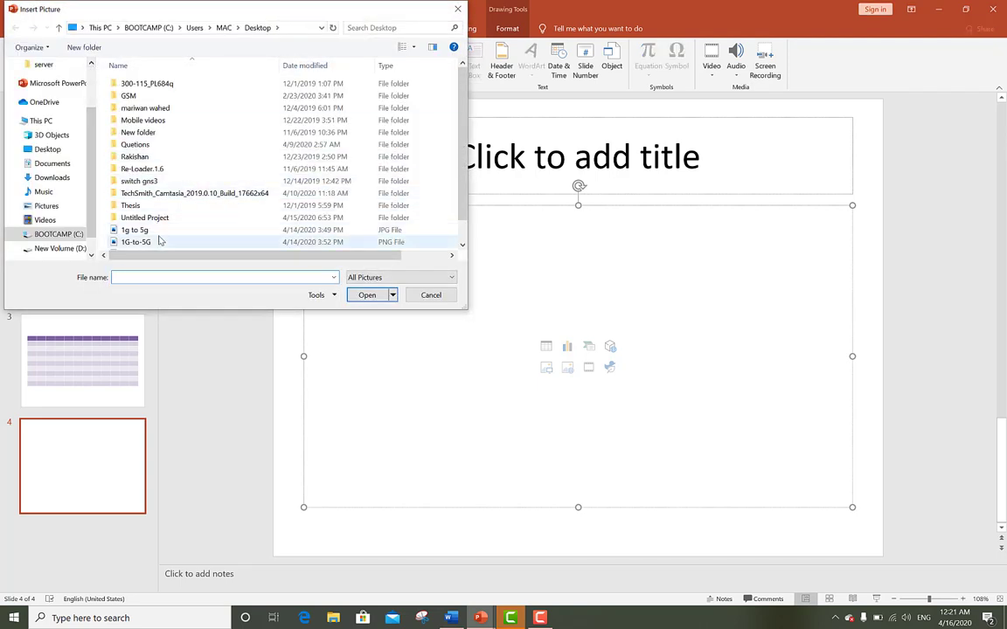
left_click(159, 233)
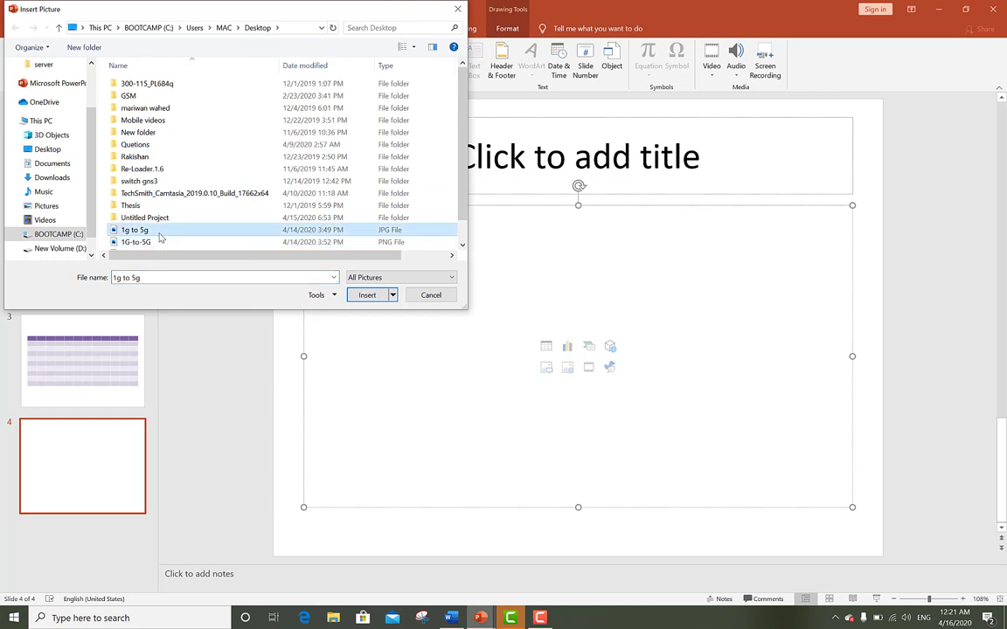
left_click(363, 295)
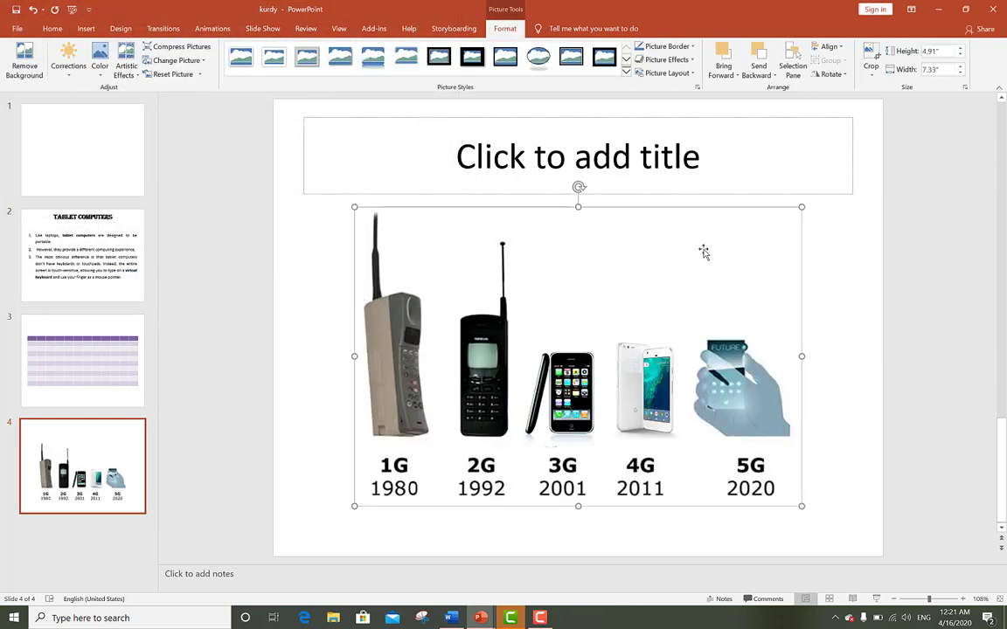
- Shrink the picture and centre it beneath the title
left_click_drag(665, 341, 665, 324)
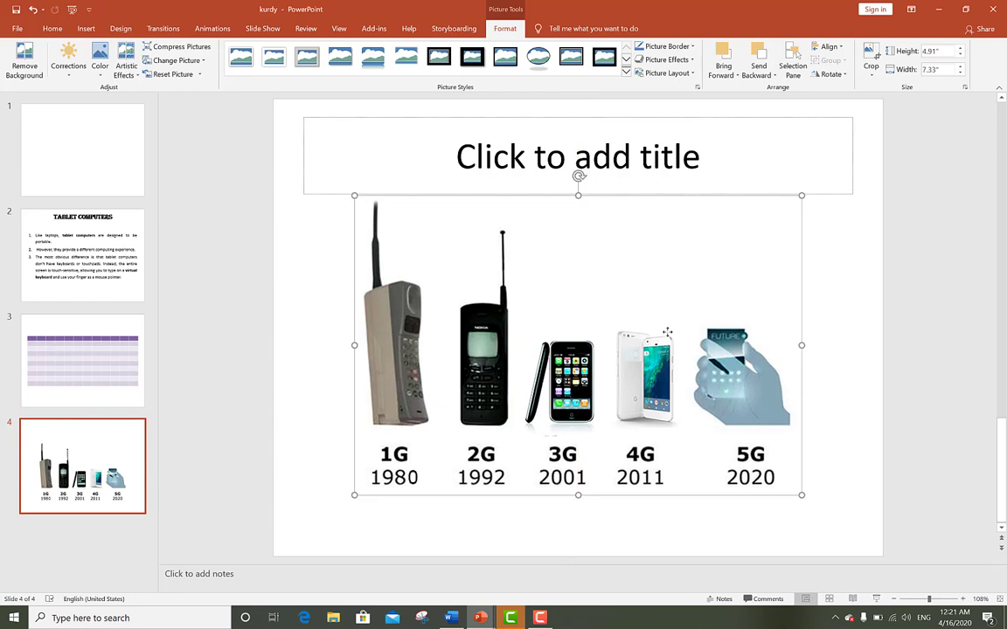
mouse_move(801, 195)
left_mouse_down()
mouse_move(785, 216)
mouse_move(670, 284)
left_mouse_up()
left_click_drag(603, 342, 644, 274)
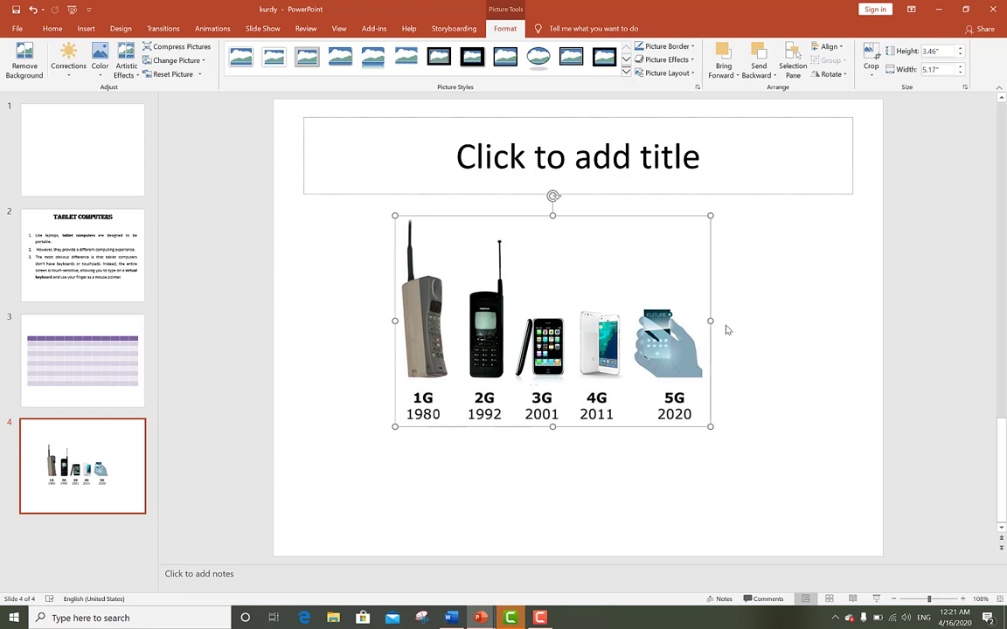
left_click(494, 514)
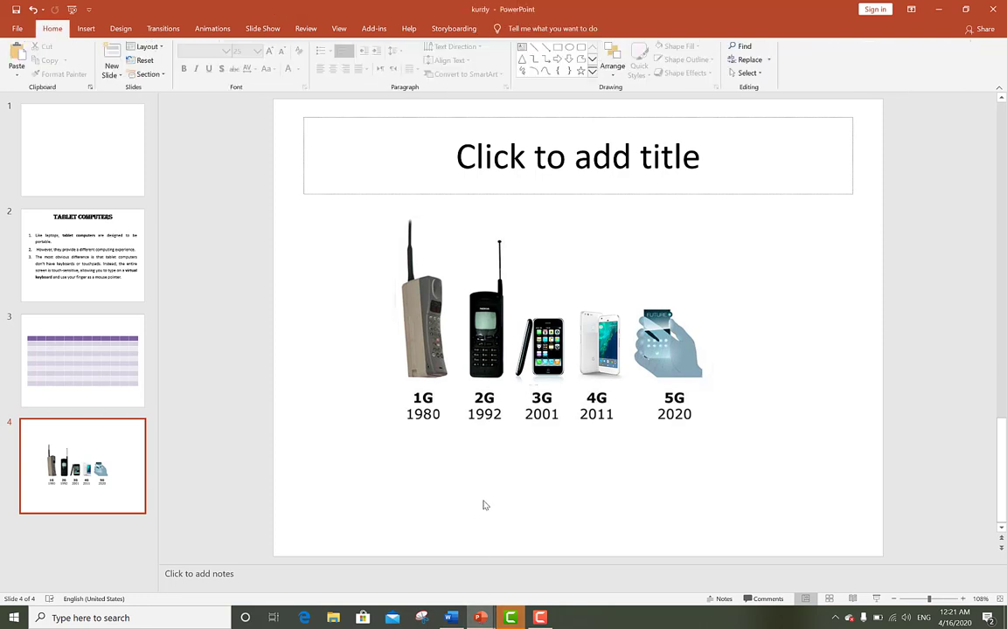
left_click(85, 30)
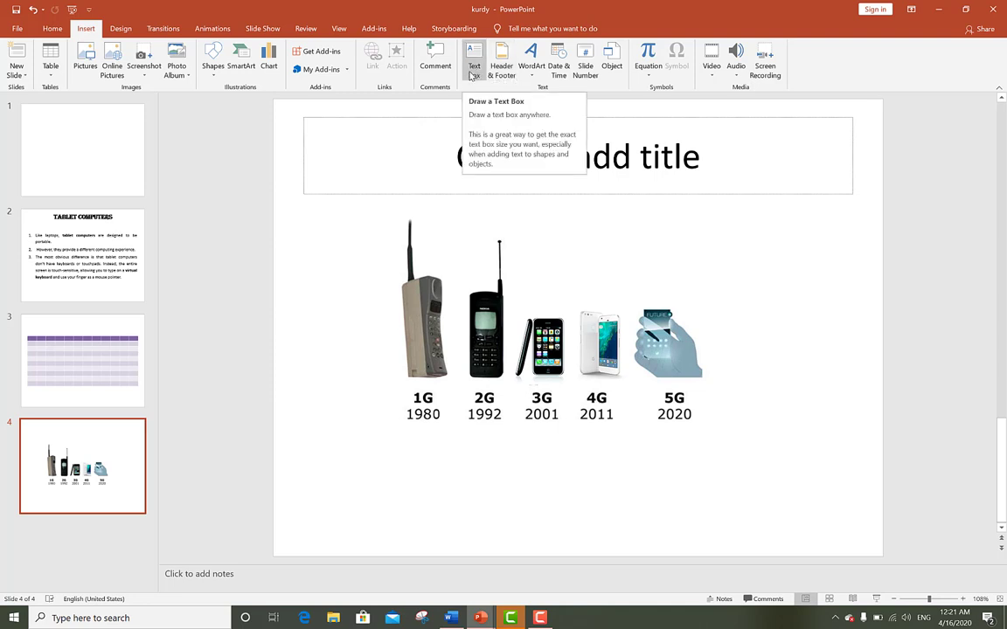
left_click(474, 79)
- Draw a wide text box below the picture and type 'mobile phones'
left_click(474, 78)
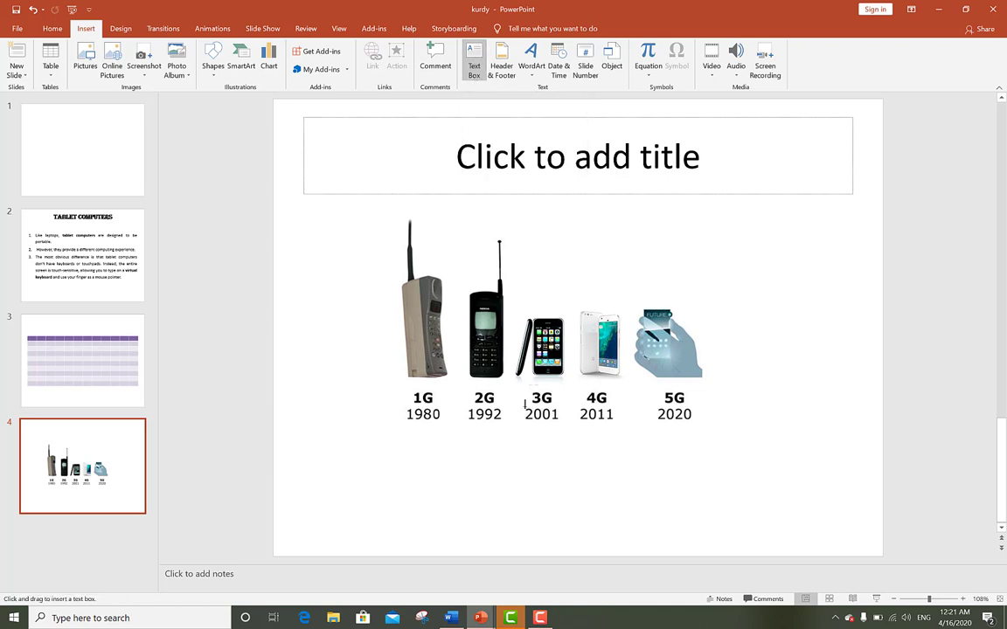
left_click(522, 479)
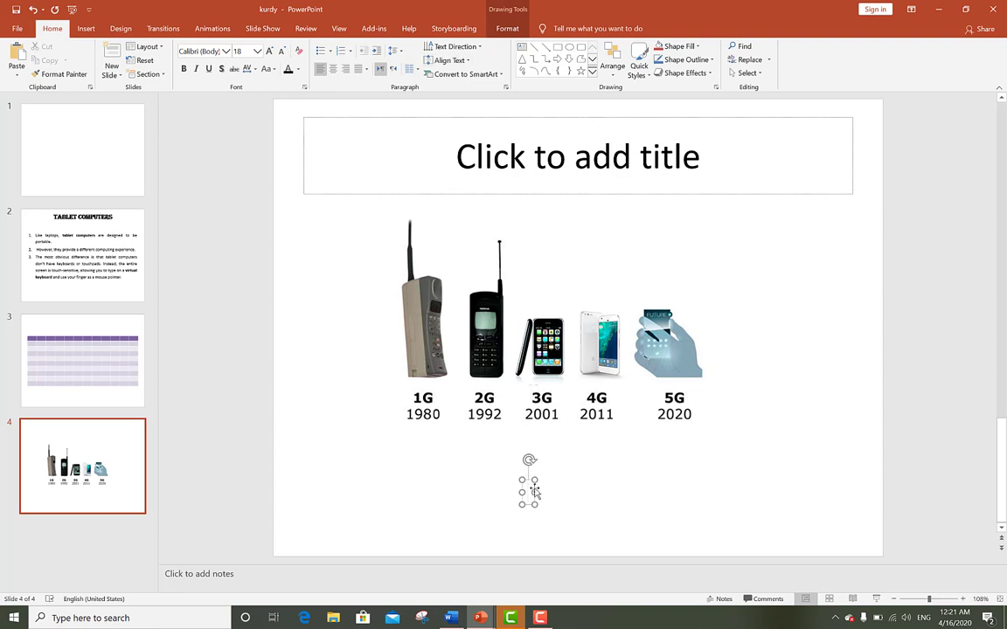
left_click_drag(521, 479, 435, 470)
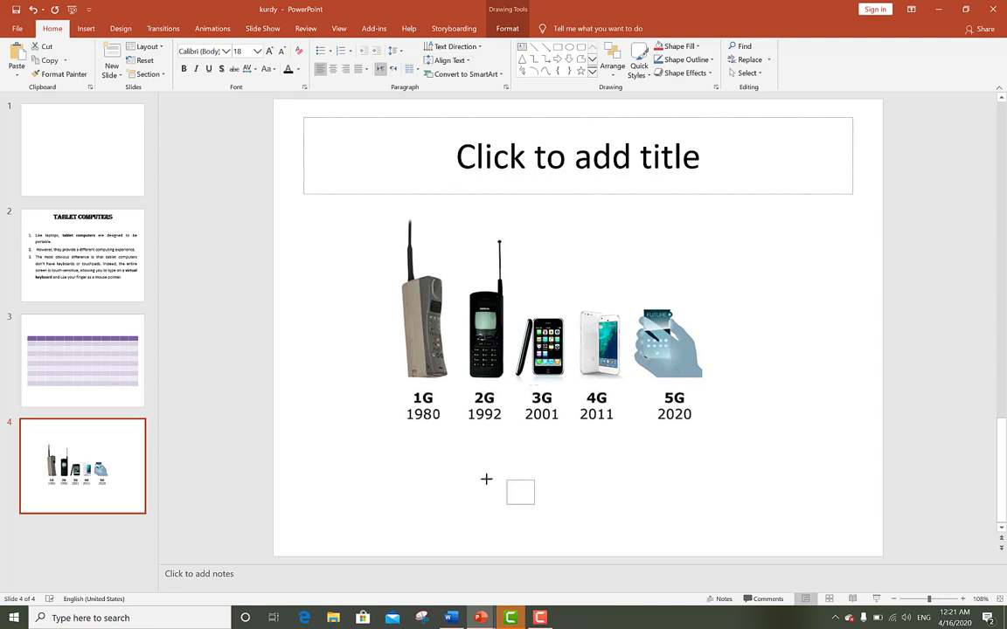
left_click_drag(536, 487, 627, 485)
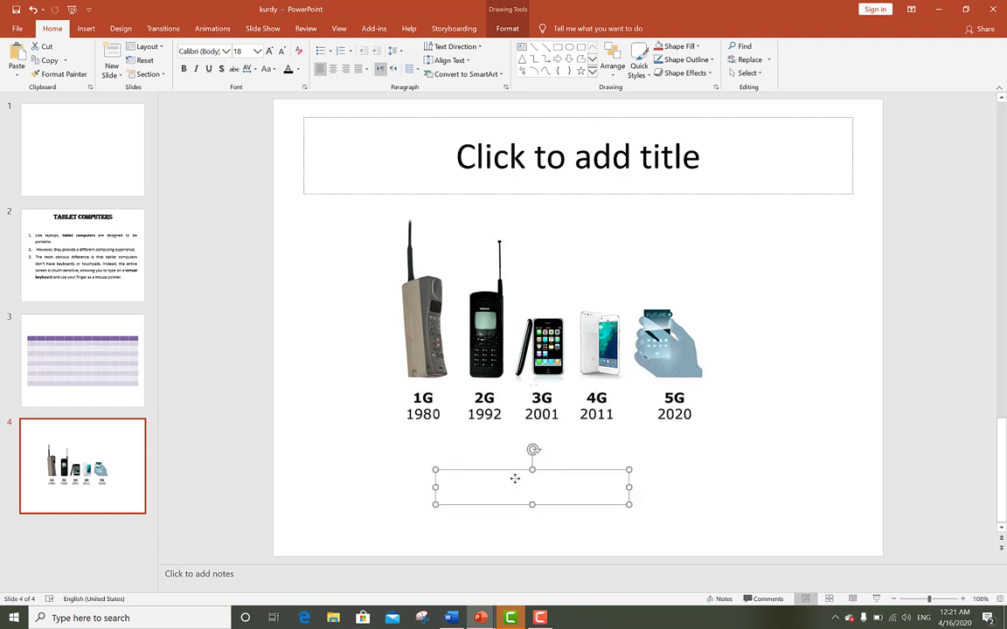
left_click(515, 479)
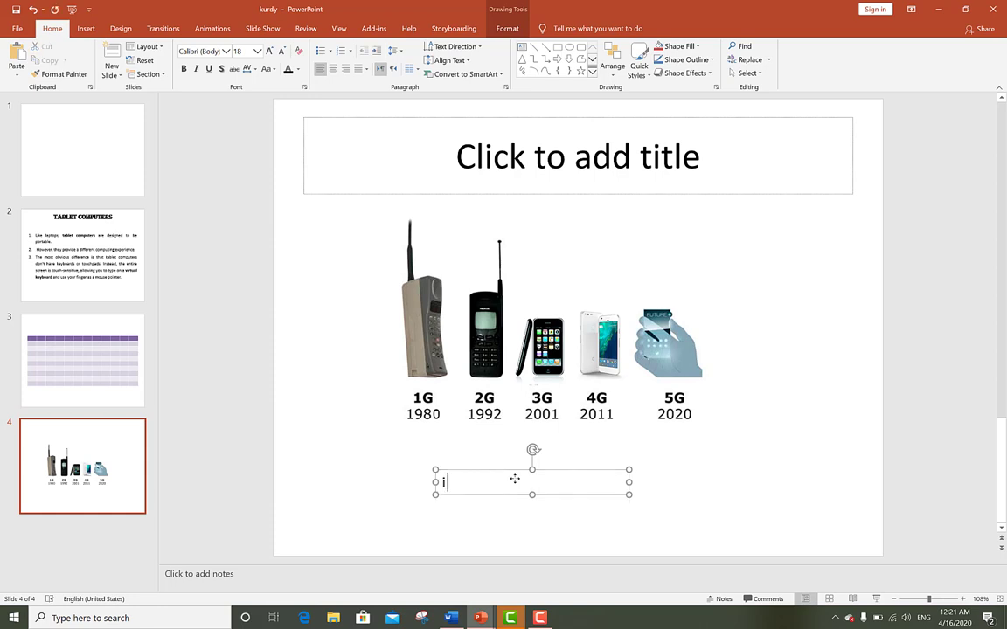
type("mobile ")
type("phones")
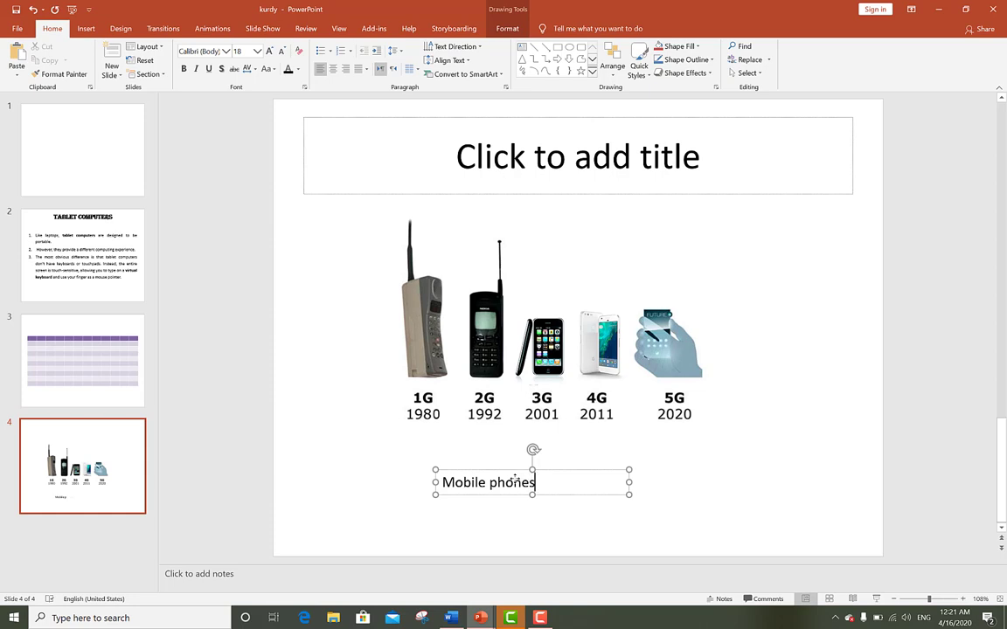
- Move the caption up and centre it under the picture's year labels
left_click(651, 487)
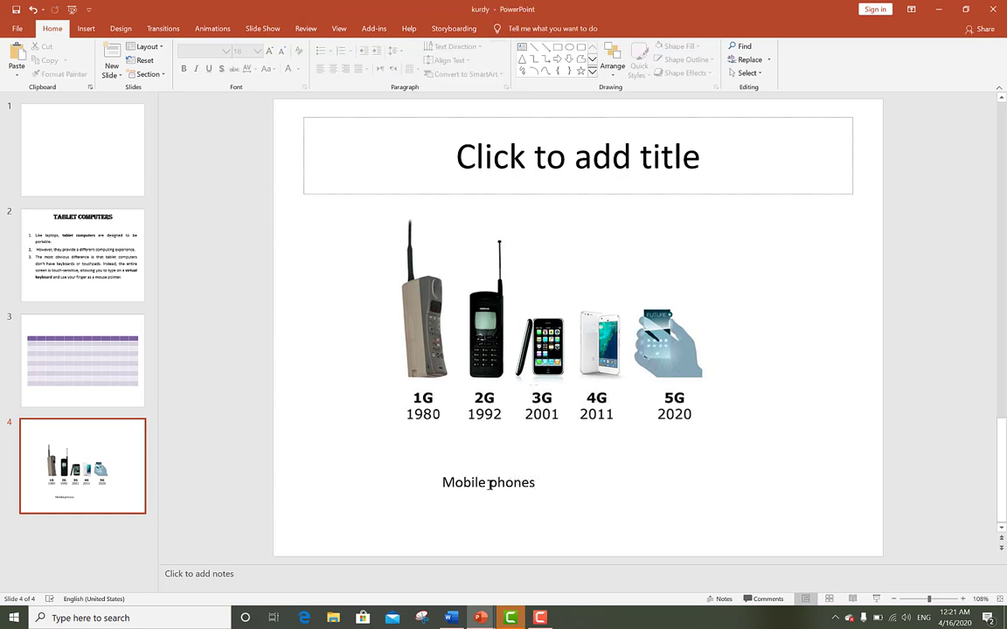
left_click(480, 483)
triple_click(479, 484)
left_click(497, 482)
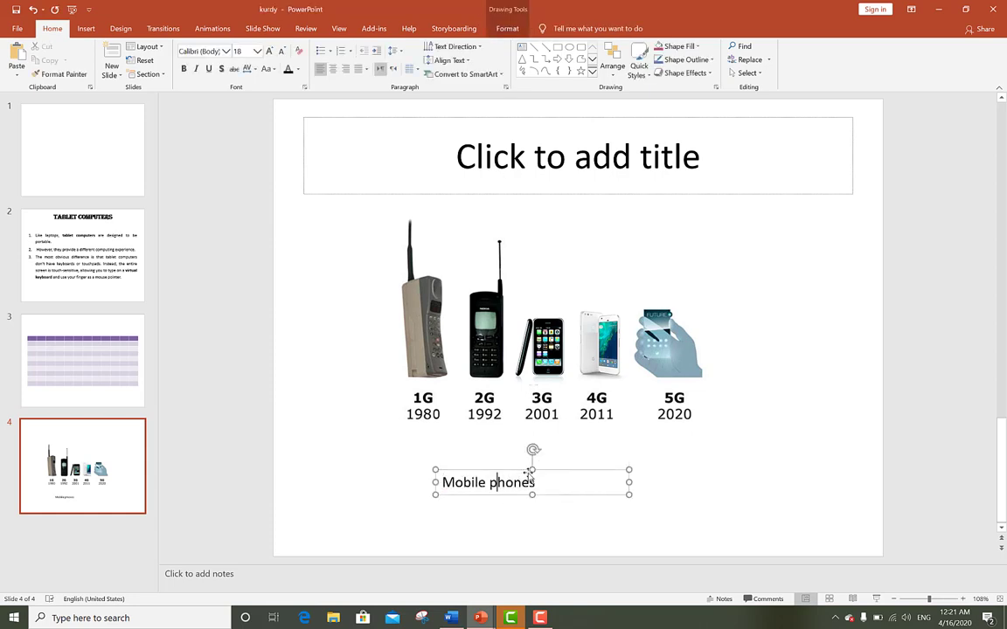
mouse_move(520, 472)
left_mouse_down()
mouse_move(518, 395)
mouse_move(570, 255)
mouse_move(719, 390)
mouse_move(706, 421)
left_mouse_up()
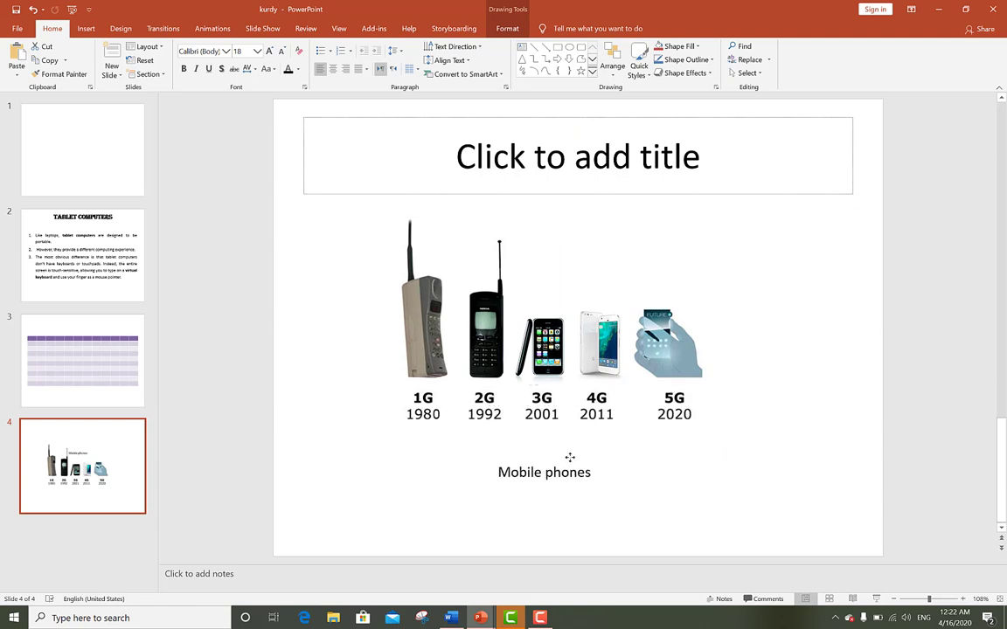
left_click_drag(706, 421, 550, 446)
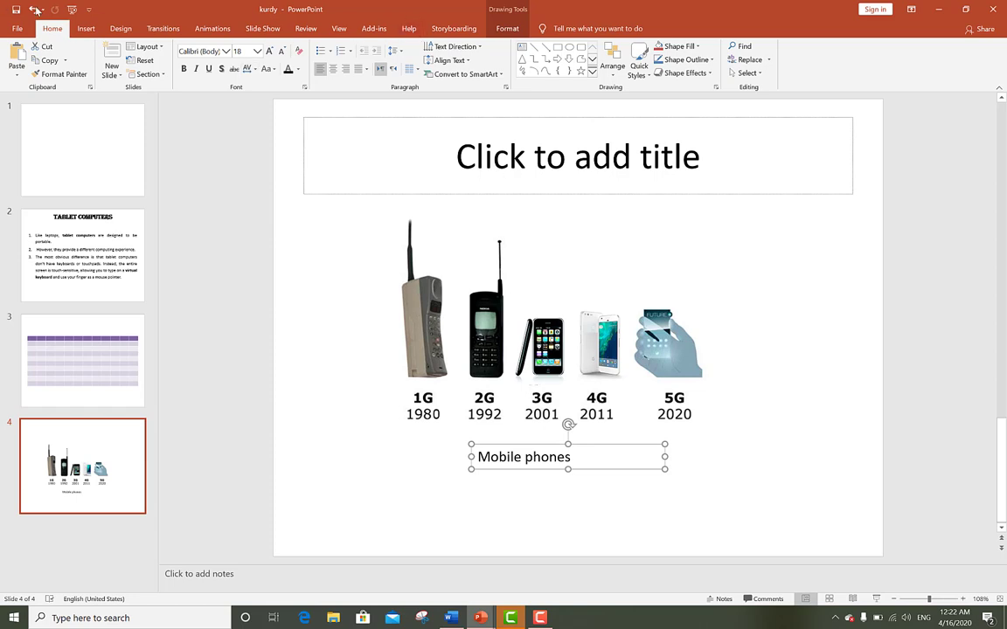
left_click(85, 28)
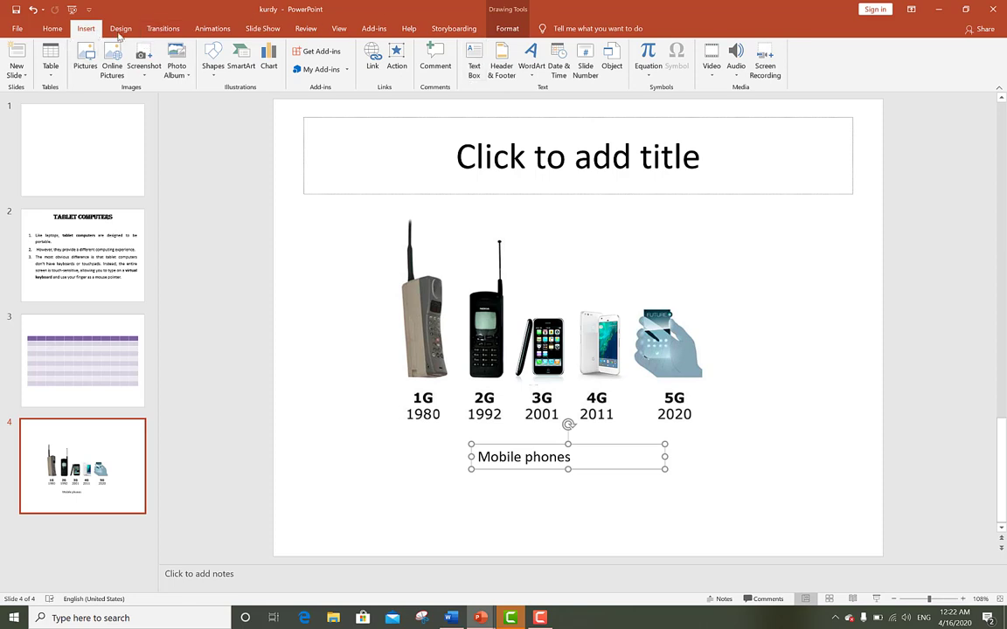
- Move the phone picture just above the caption, then open the built-in Equation gallery
left_click(474, 71)
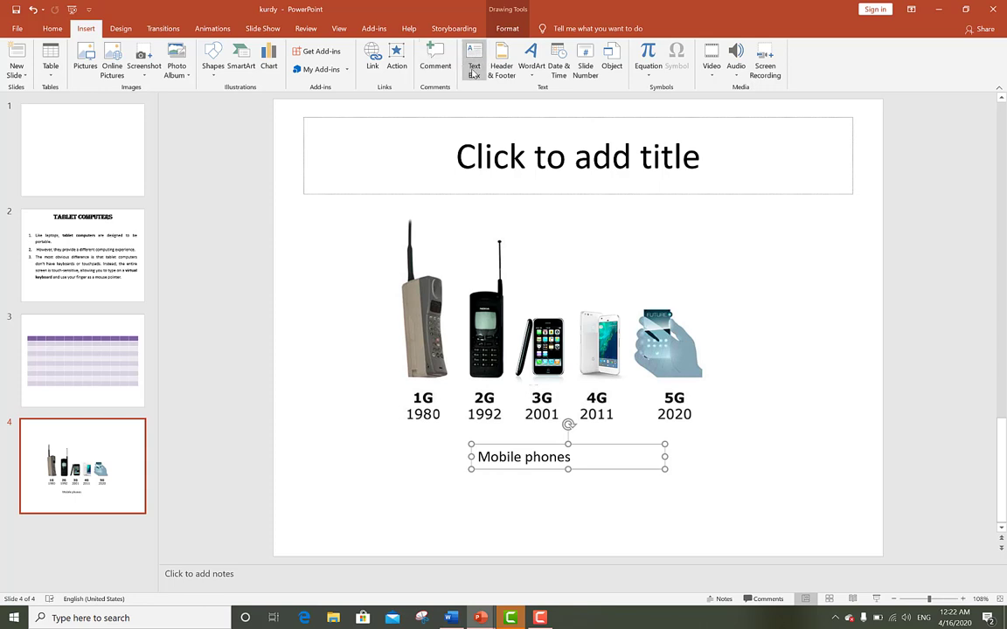
left_click_drag(547, 358, 608, 298)
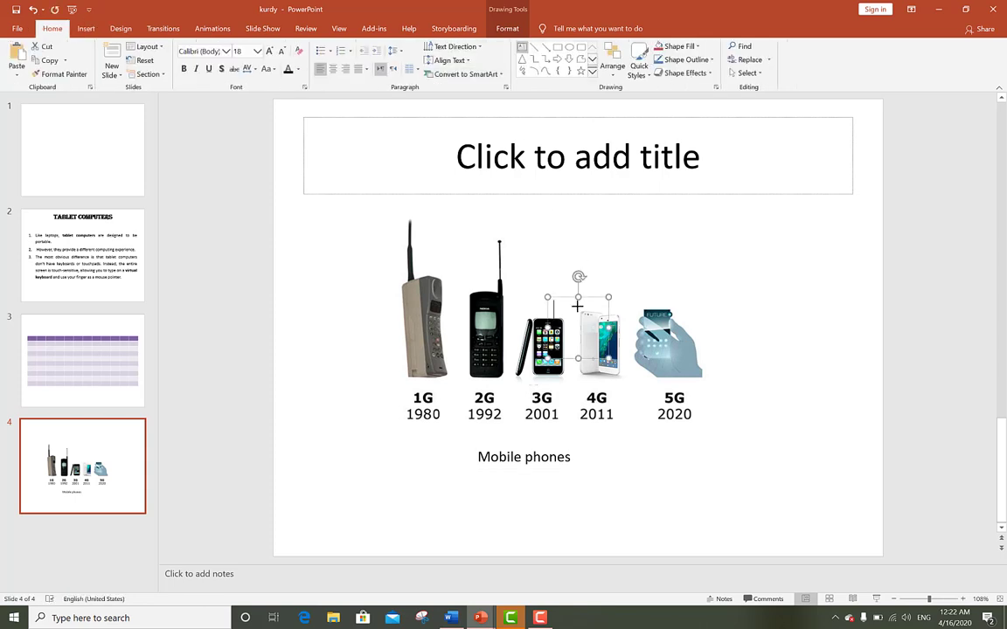
left_click(579, 297)
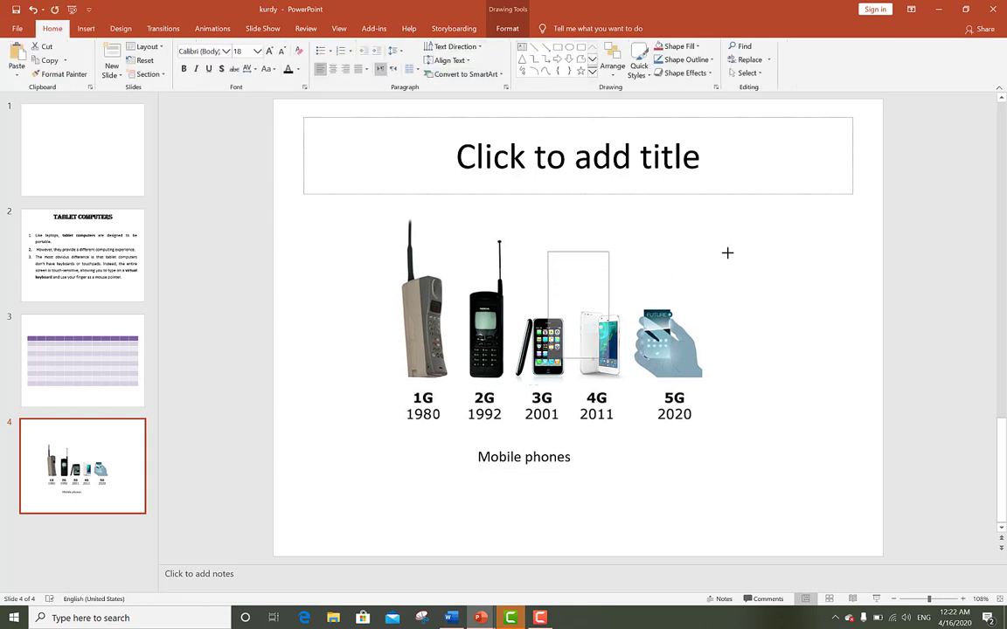
mouse_move(597, 284)
left_mouse_down()
mouse_move(661, 258)
mouse_move(558, 303)
left_mouse_up()
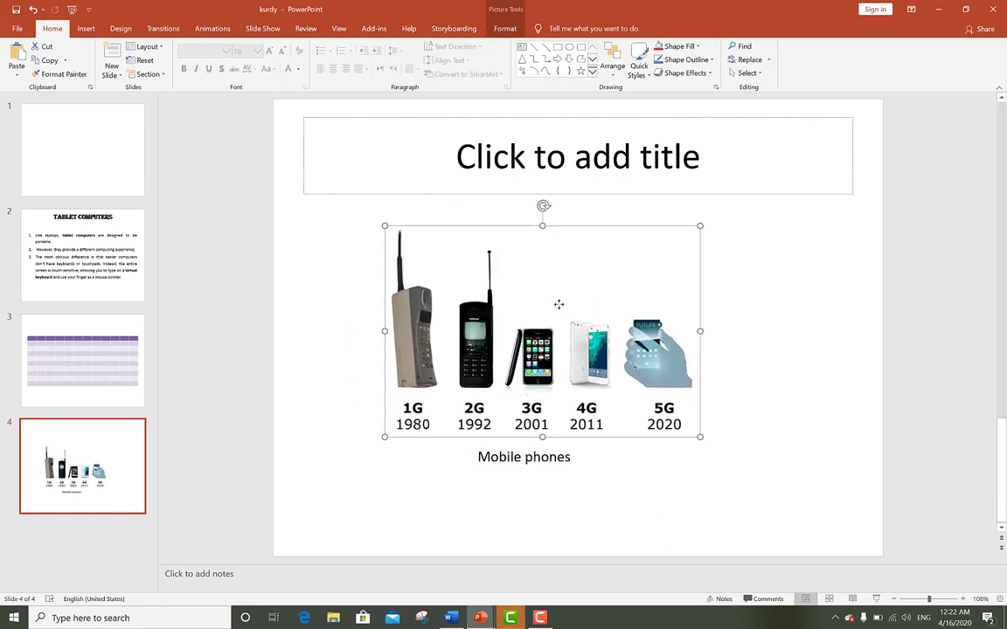
left_click(85, 30)
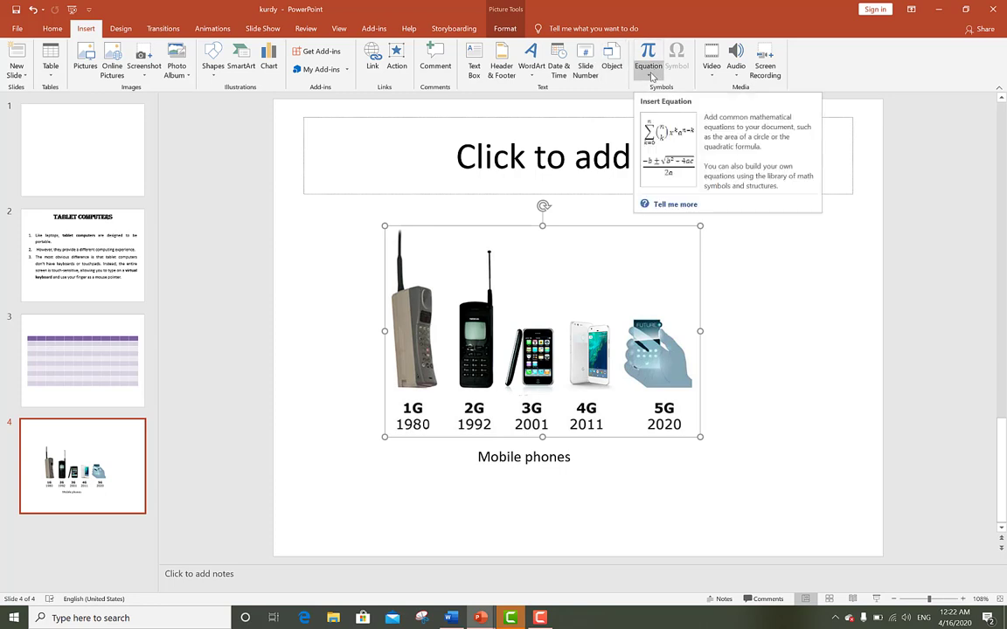
left_click(652, 76)
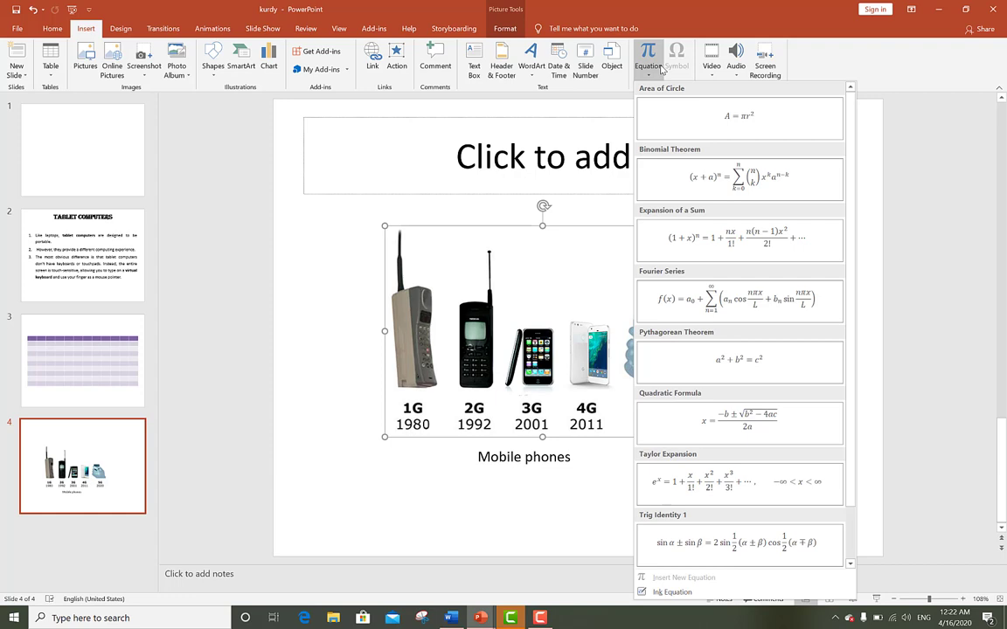
- Dismiss the equation gallery and deselect the phone picture
left_click(212, 168)
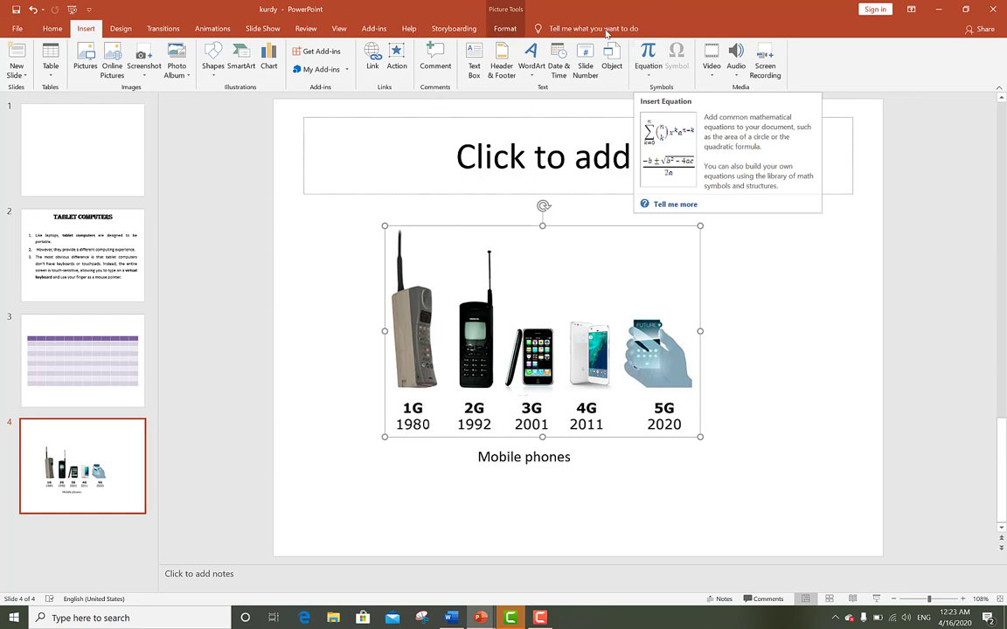
left_click(241, 240)
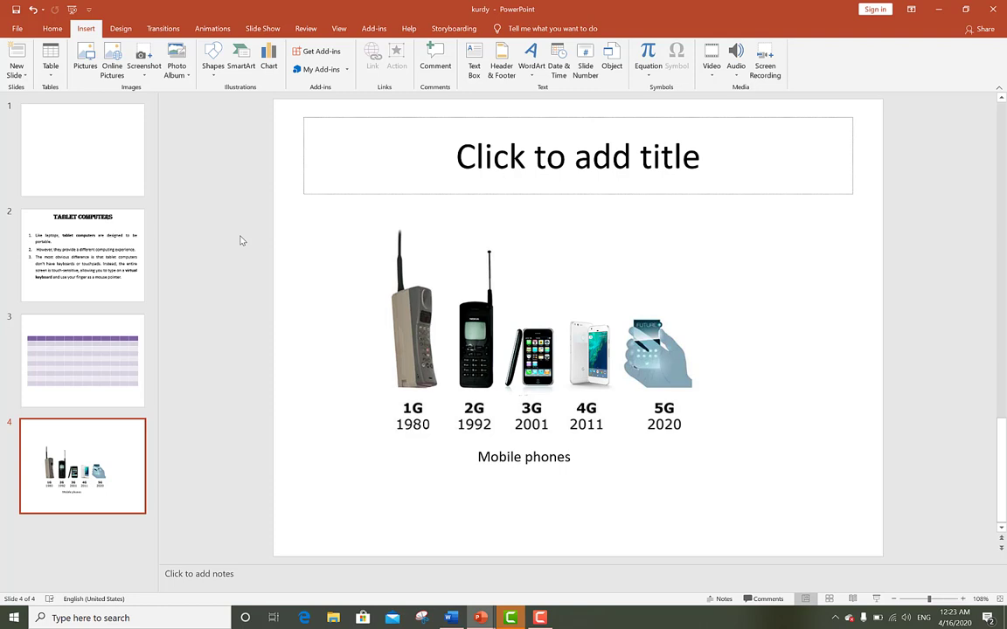
- Try the teal, orange-bar and Crop themes from the Design gallery
left_click(121, 29)
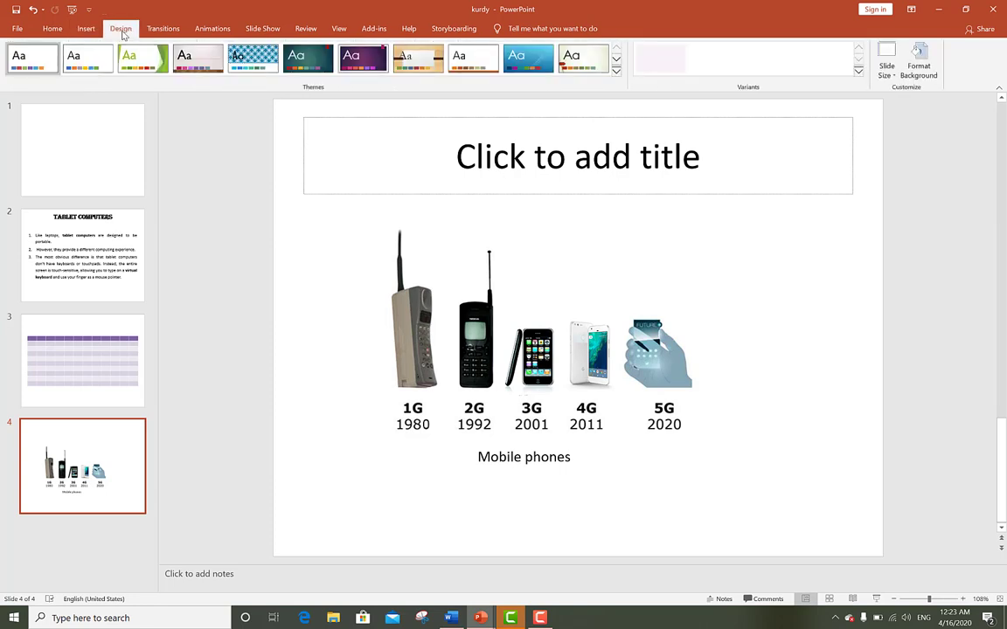
left_click(307, 57)
left_click(106, 261)
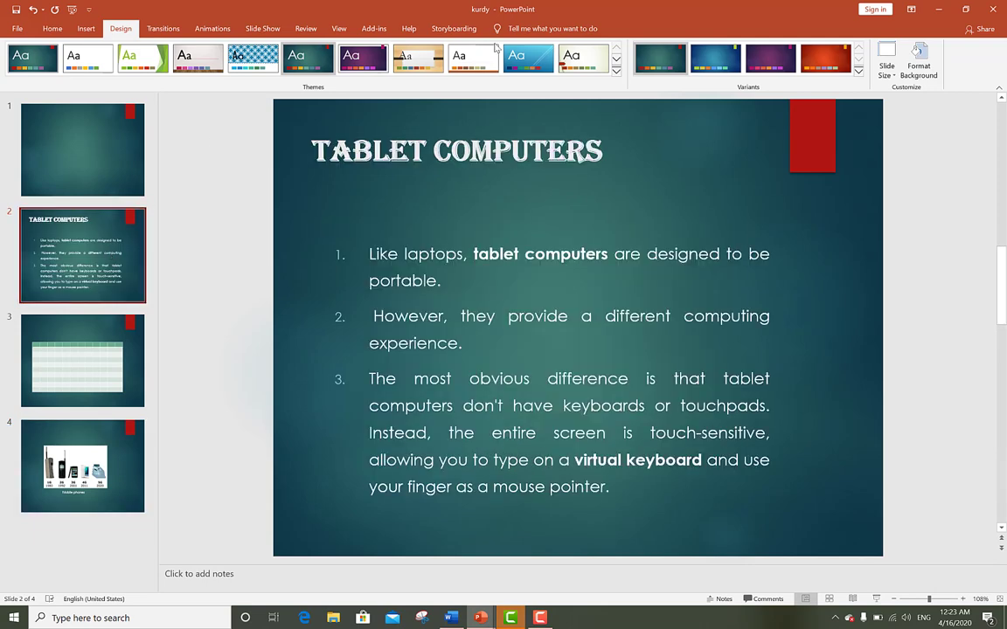
left_click(492, 55)
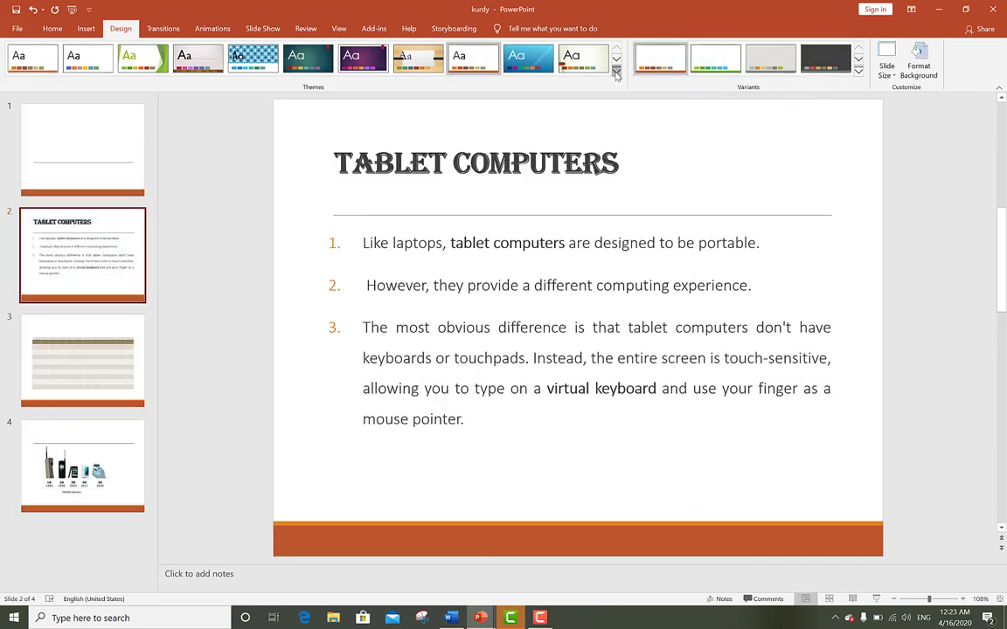
left_click(616, 70)
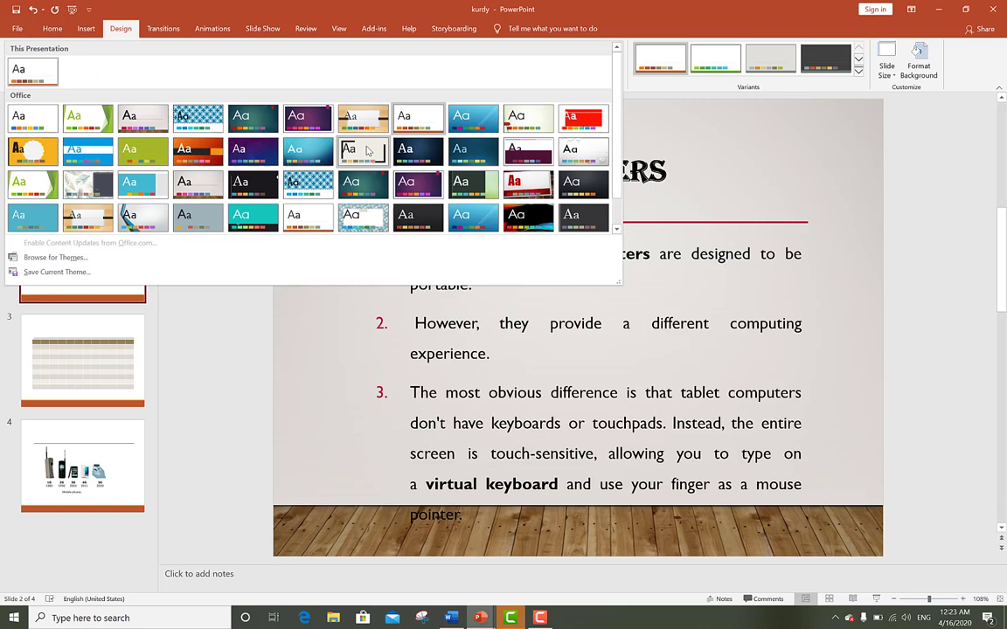
left_click(369, 150)
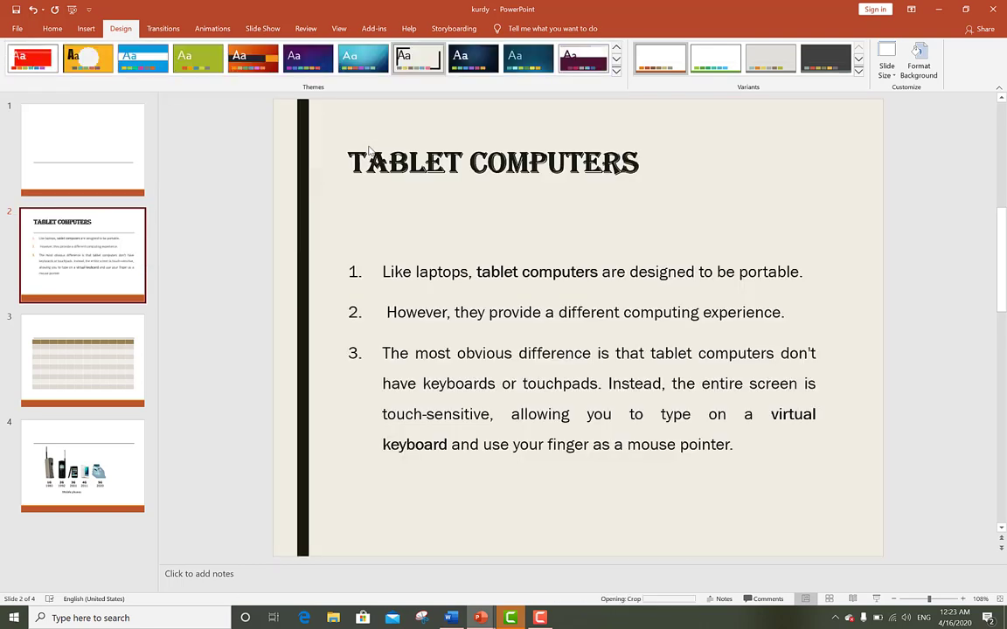
- Browse the theme list, apply the purple theme, and check it across the slides
scroll(557, 374, "up", 1)
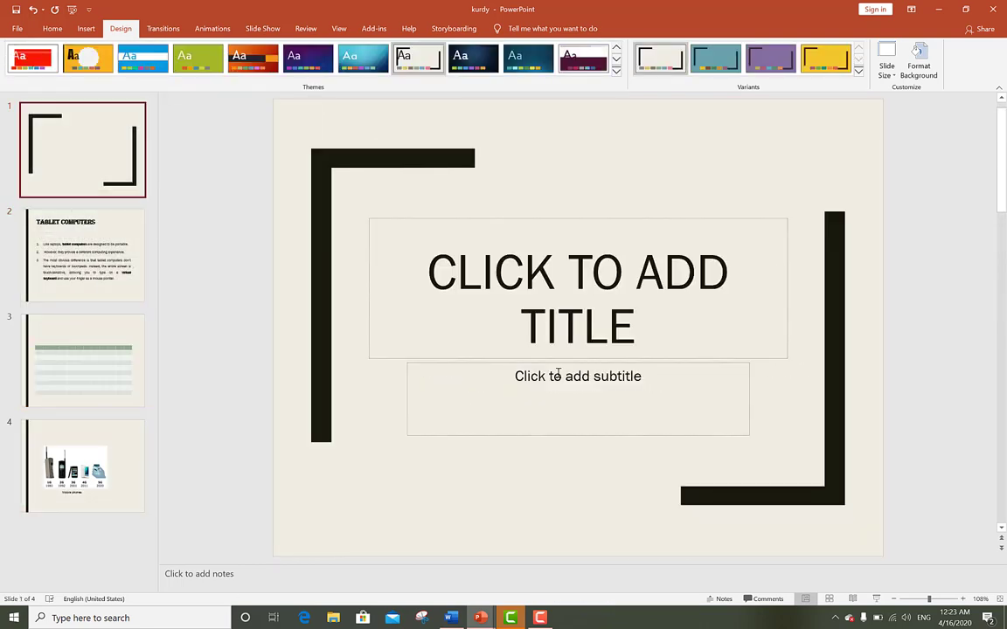
scroll(557, 373, "down", 1)
scroll(558, 373, "down", 1)
scroll(558, 374, "down", 1)
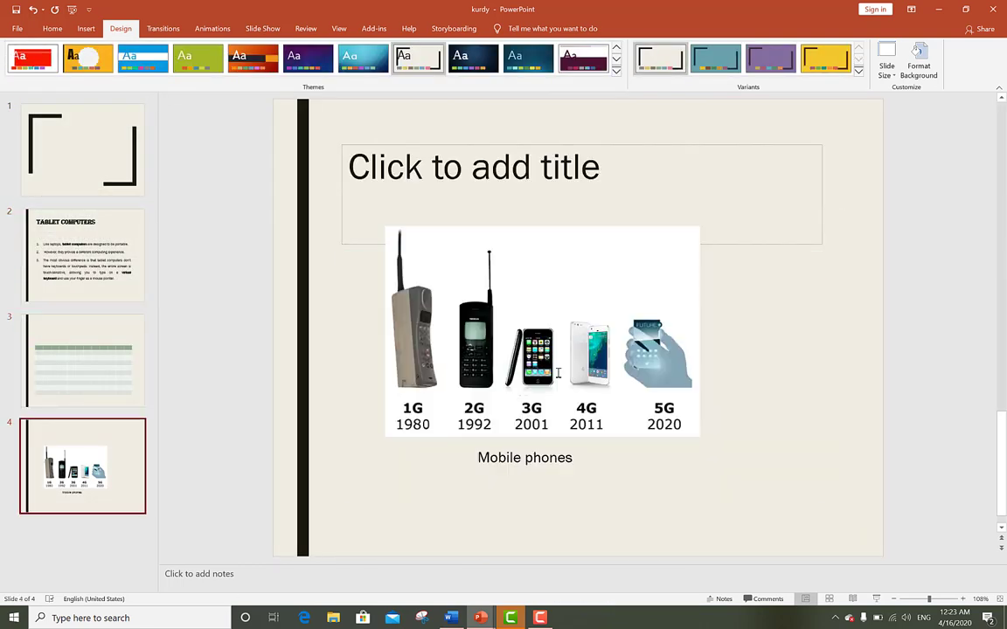
scroll(558, 373, "up", 1)
scroll(557, 373, "up", 1)
scroll(557, 373, "down", 1)
scroll(557, 373, "down", 1)
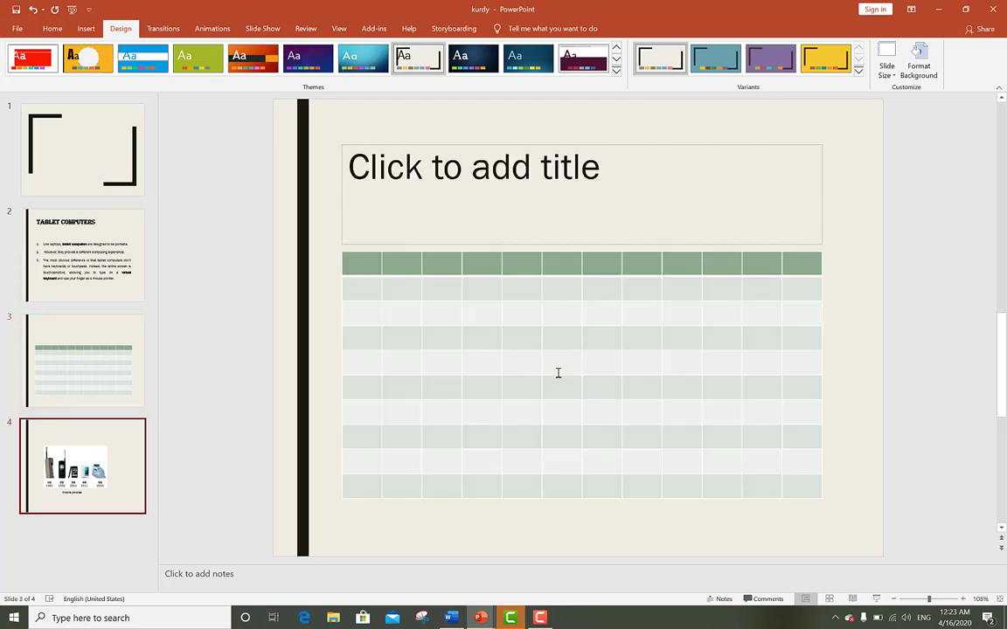
scroll(558, 373, "up", 2)
scroll(558, 373, "up", 1)
scroll(558, 373, "down", 1)
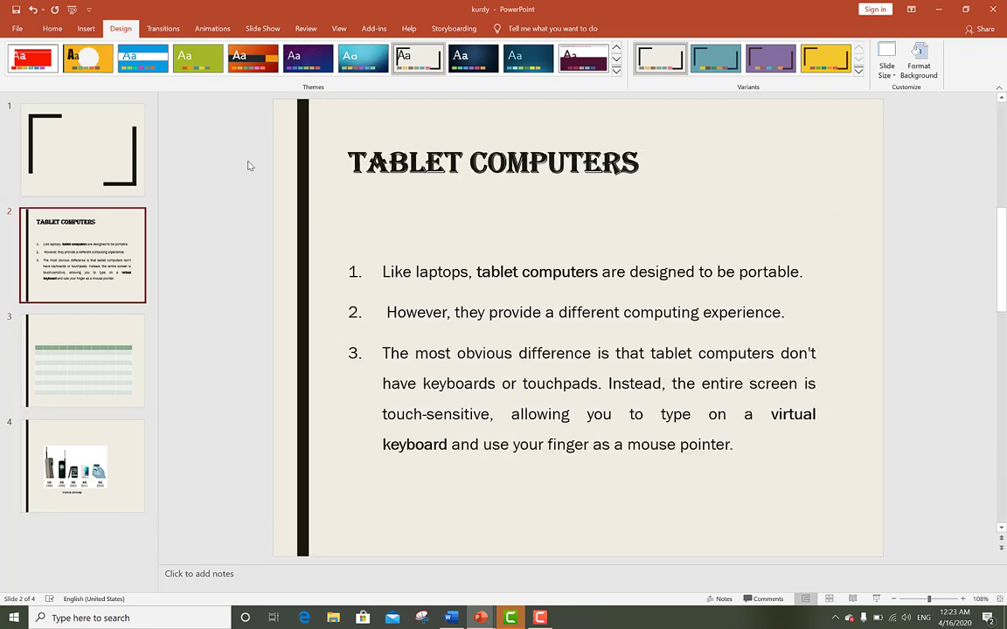
left_click(325, 65)
key("Down")
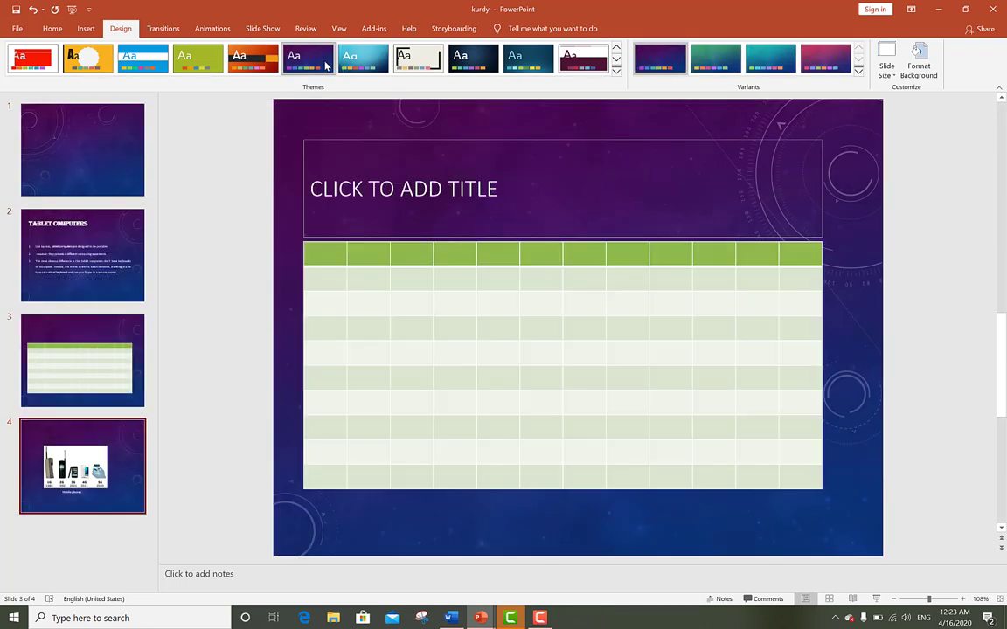
key("Down")
key("Up")
key("Up")
key("Up")
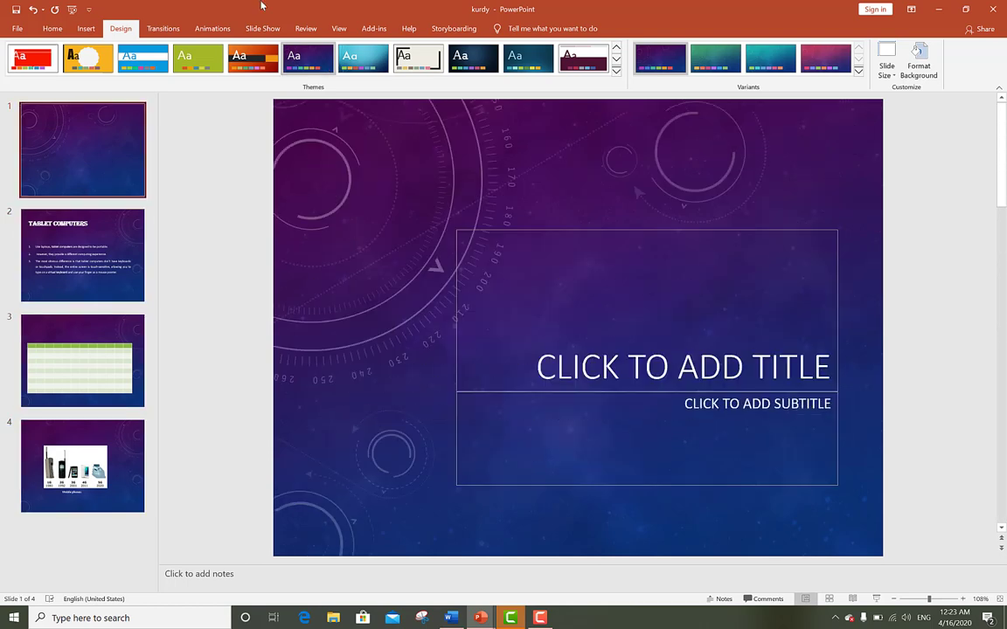
left_click(84, 29)
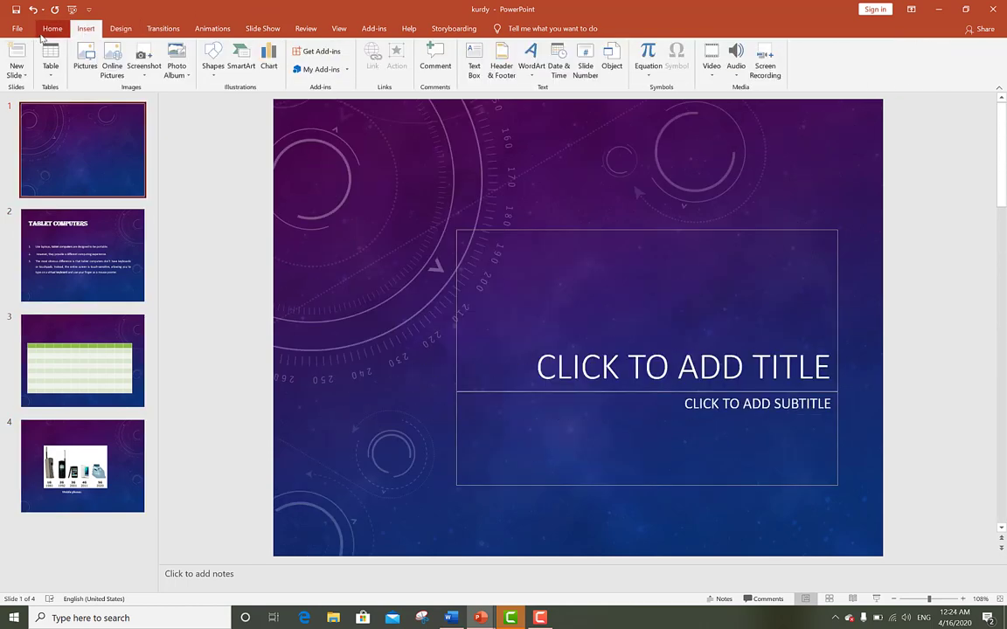
left_click(44, 35)
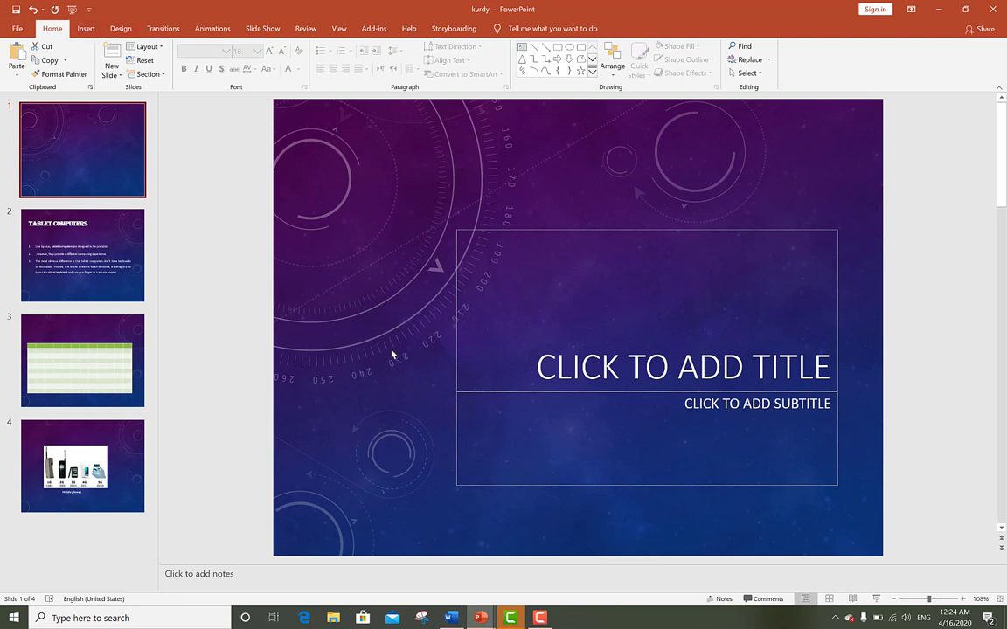
left_click(100, 252)
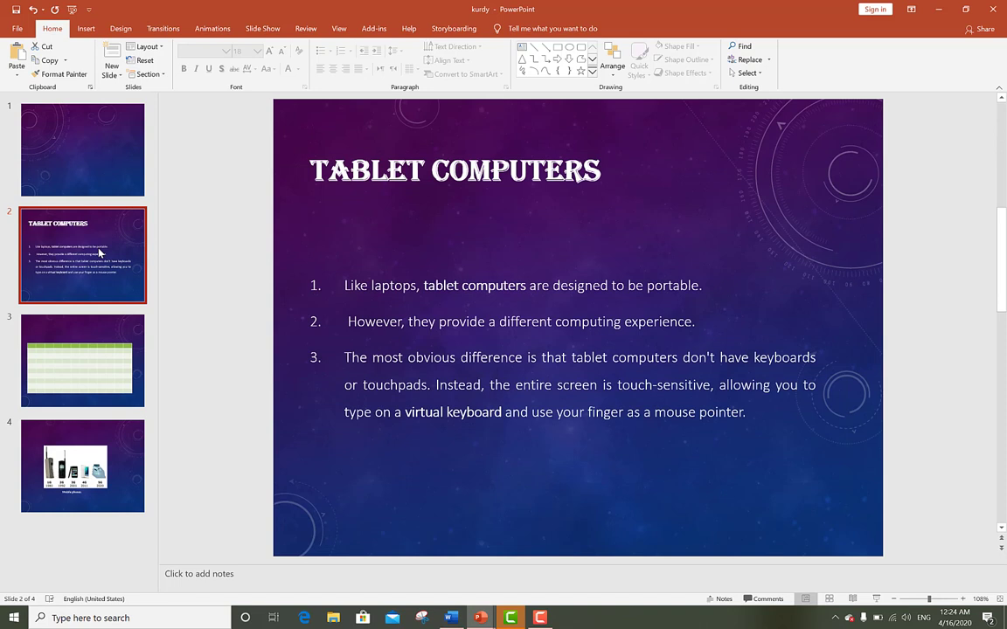
left_click(15, 10)
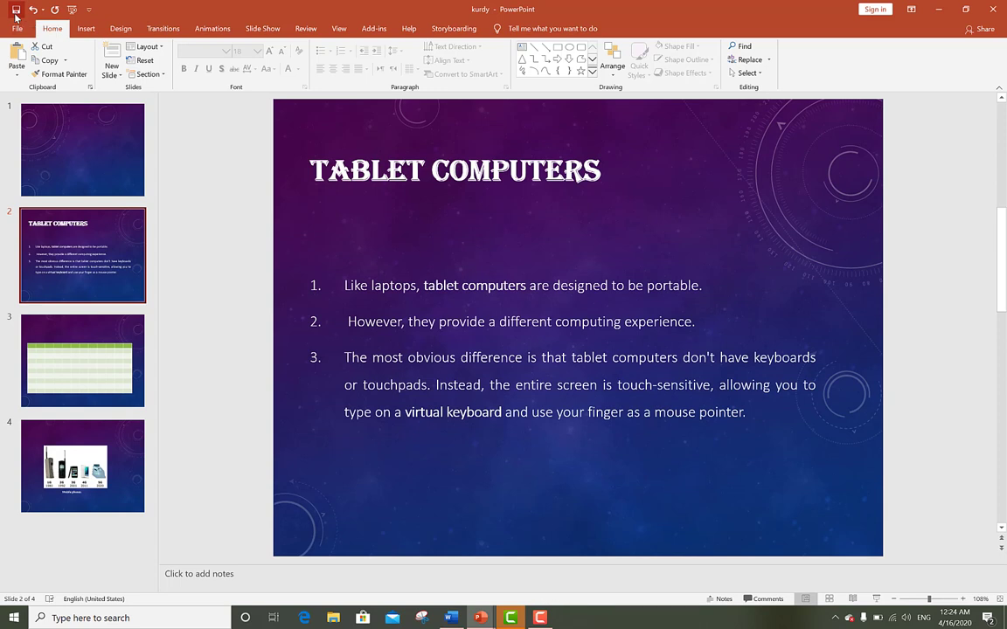
left_click(16, 13)
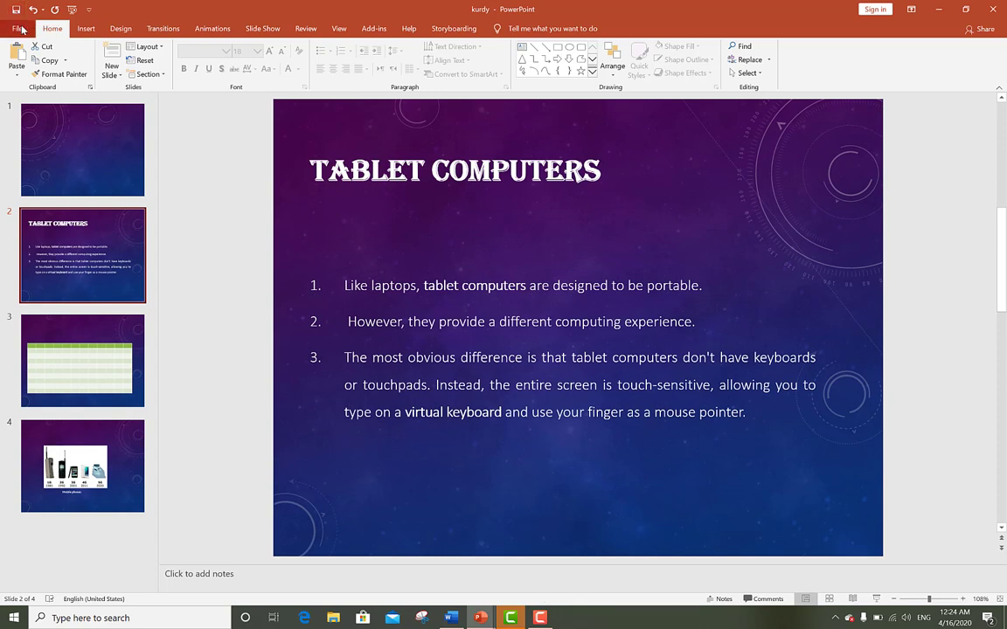
- Save the presentation as 'kurdy' in the Desktop's Mobile videos folder and close PowerPoint
left_click(18, 30)
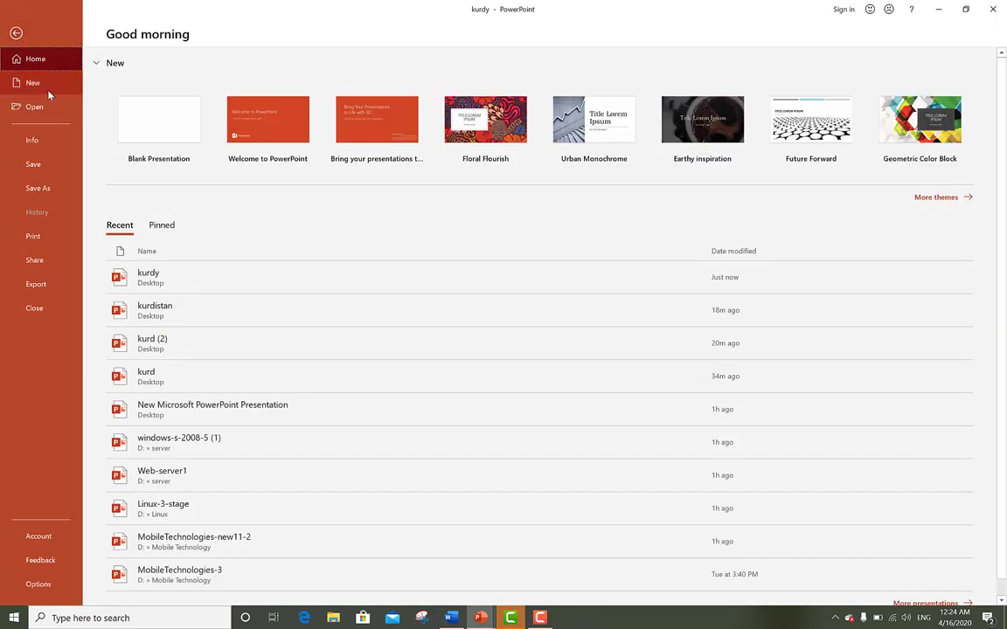
left_click(48, 188)
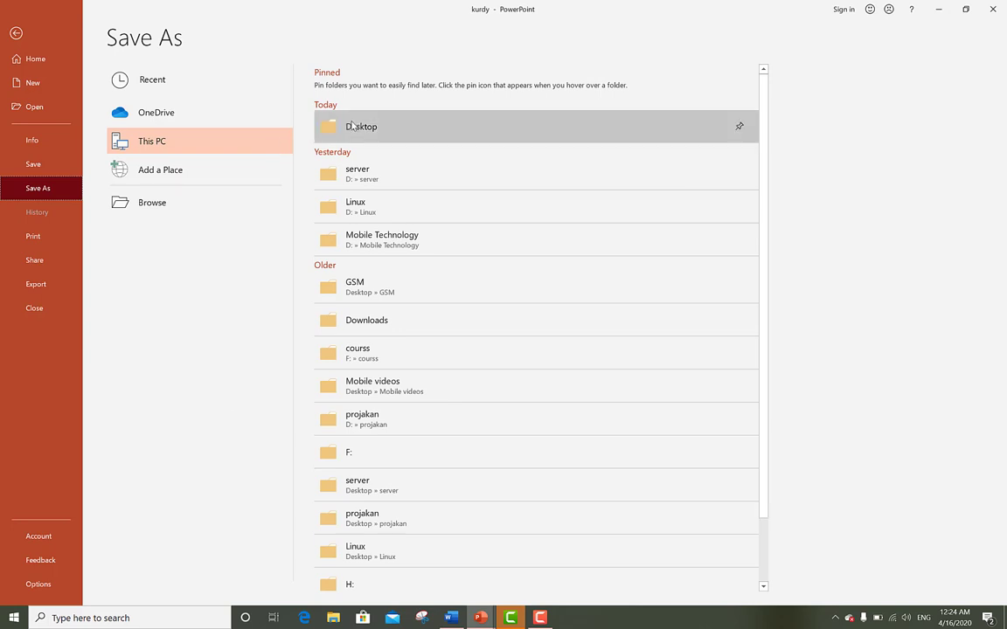
left_click(476, 126)
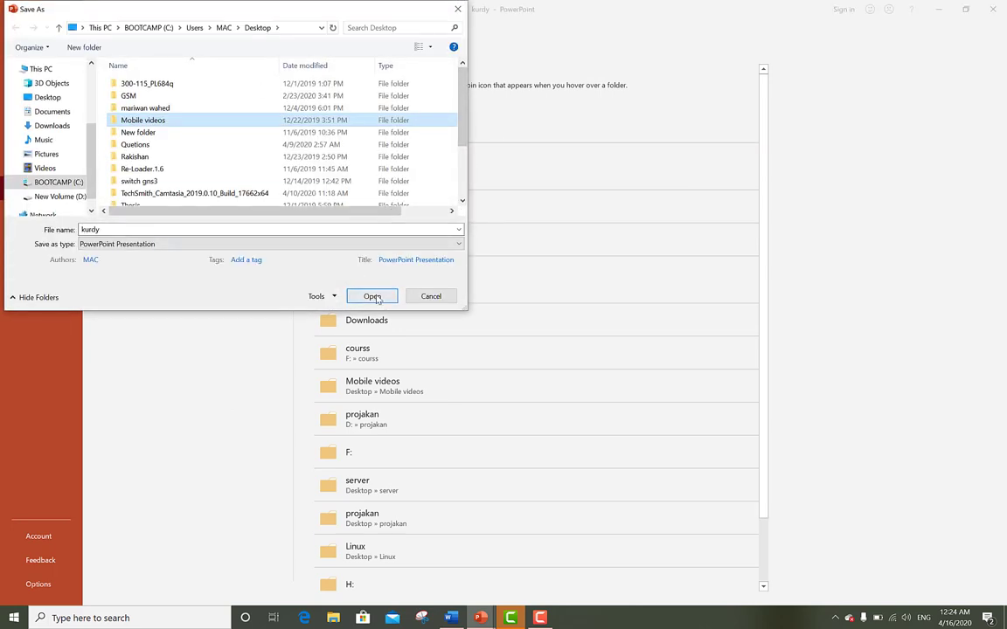
left_click(385, 296)
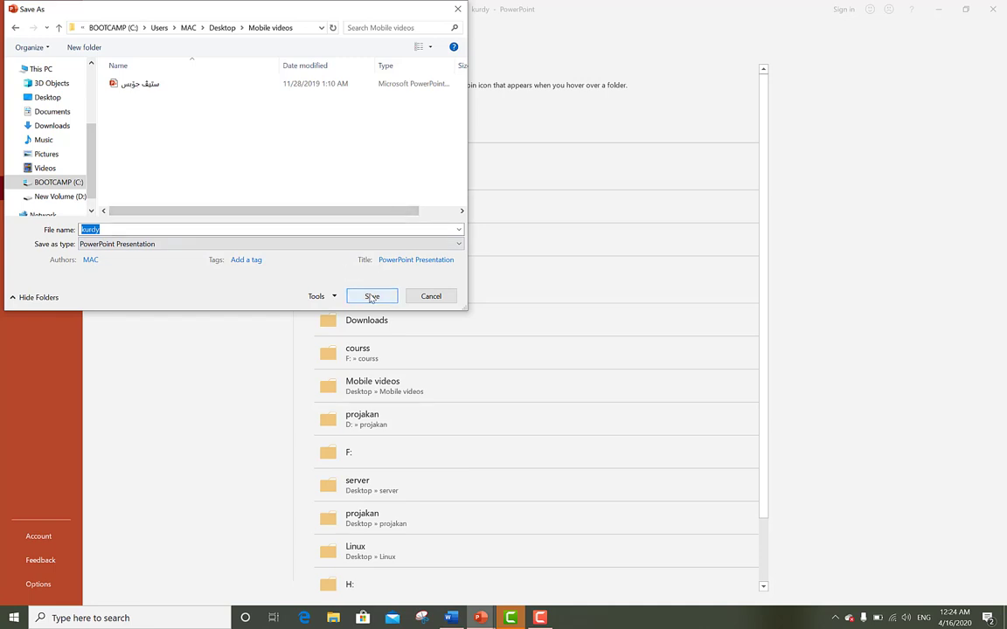
left_click(371, 294)
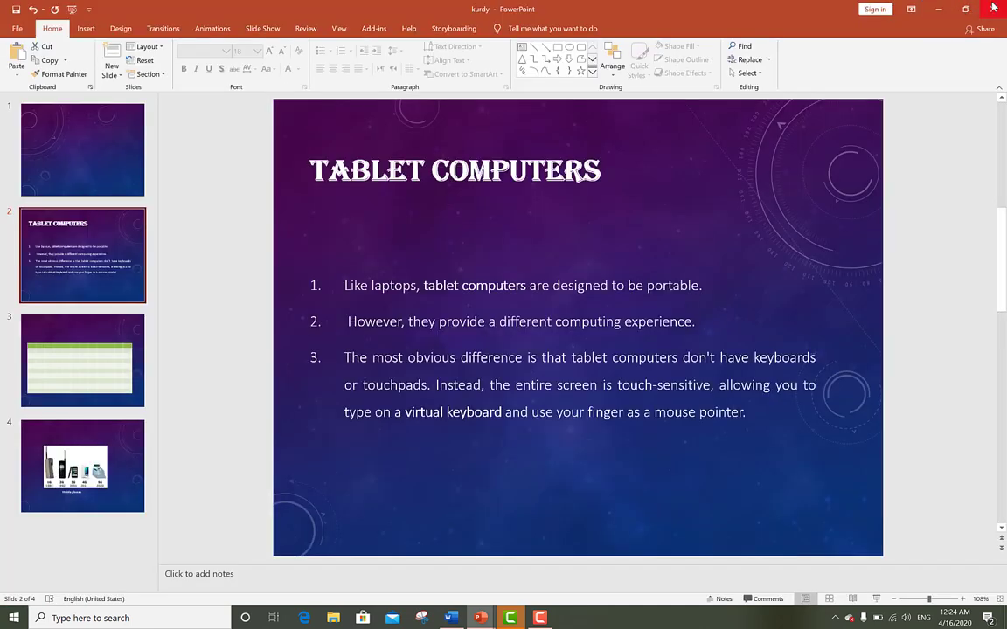
left_click(992, 9)
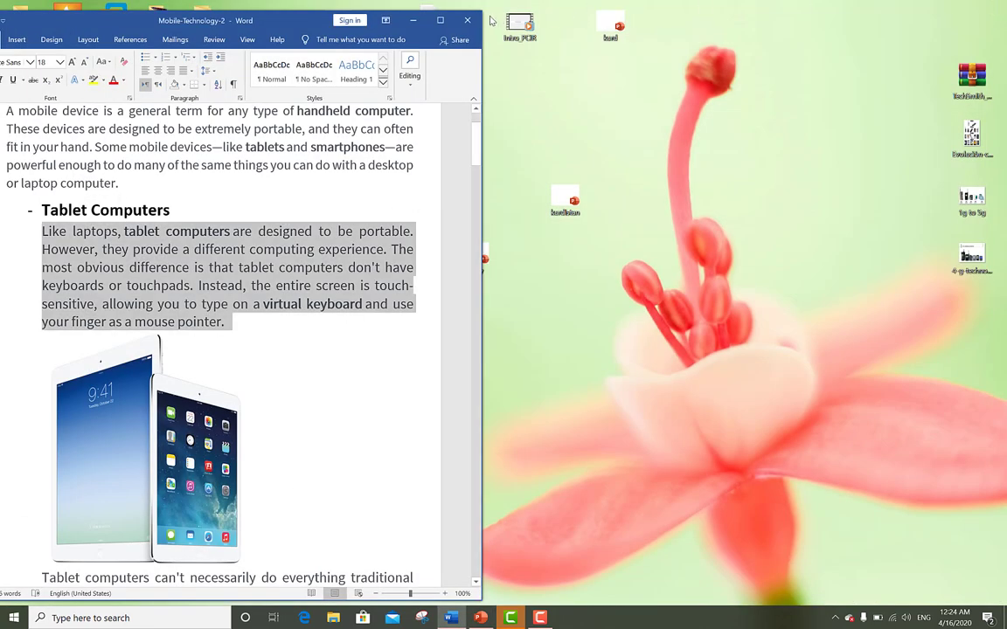
- Close the Word document and reopen kurdy from the desktop in a maximized PowerPoint window
left_click(472, 25)
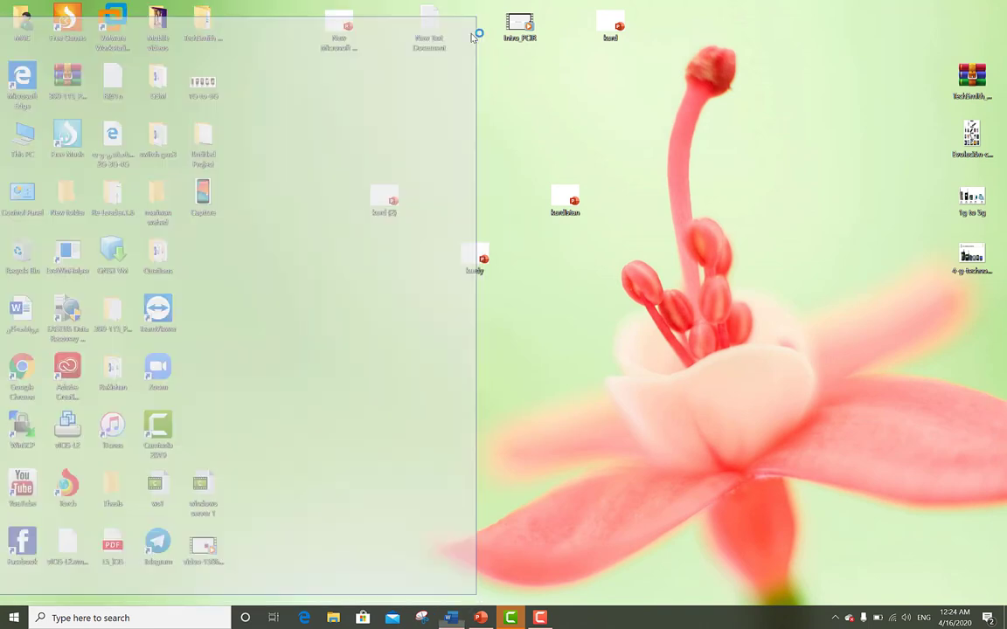
double_click(476, 258)
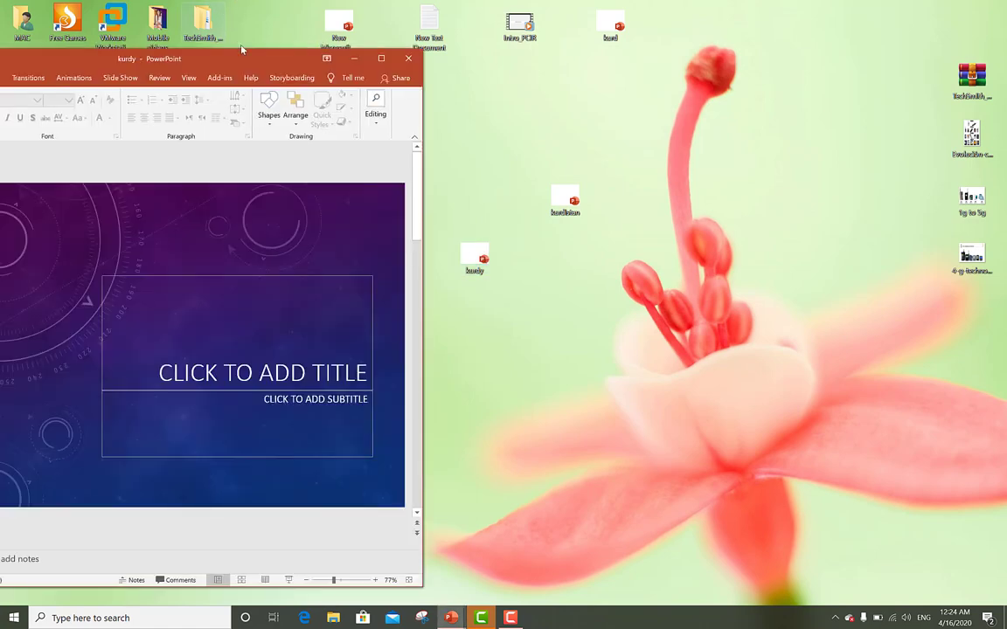
left_click_drag(226, 55, 588, 63)
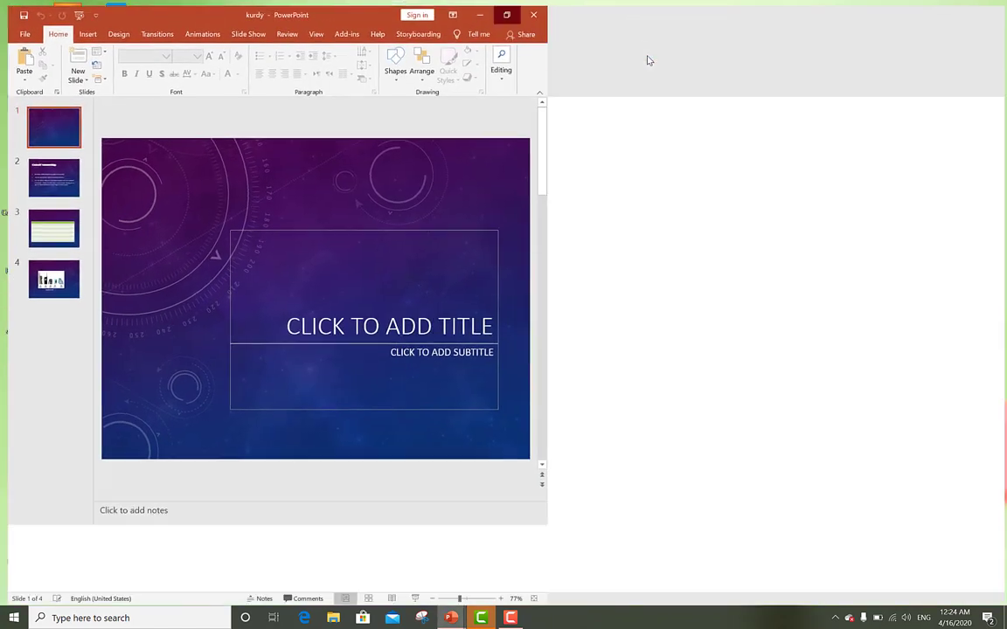
left_click(644, 59)
- Move the mobile-generations phones picture lower on slide 4, below the title
scroll(559, 128, "down", 1)
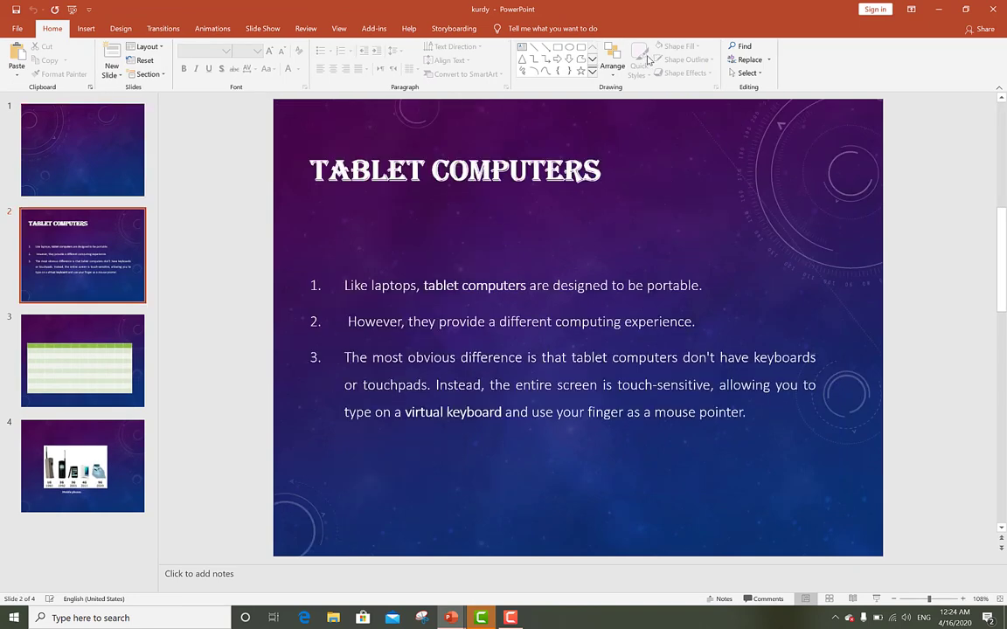
scroll(559, 127, "down", 1)
scroll(559, 128, "up", 1)
scroll(501, 330, "down", 1)
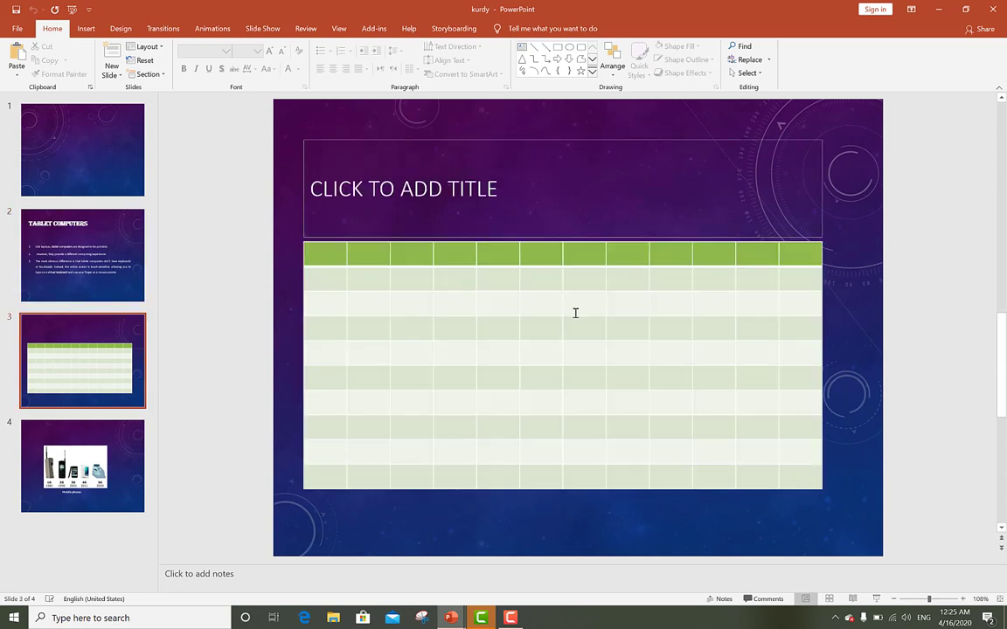
scroll(558, 335, "down", 1)
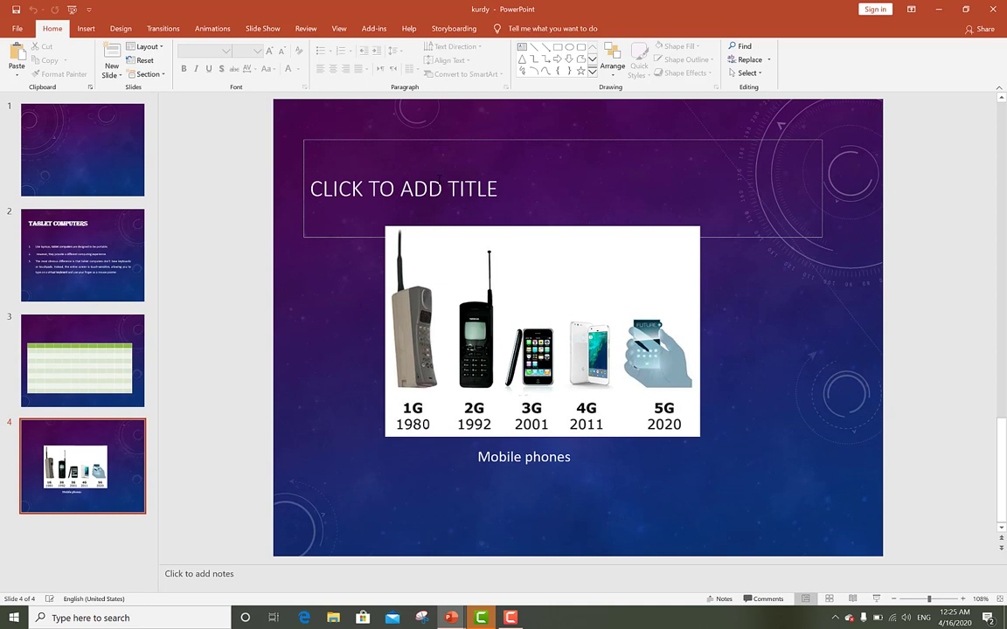
left_click(500, 180)
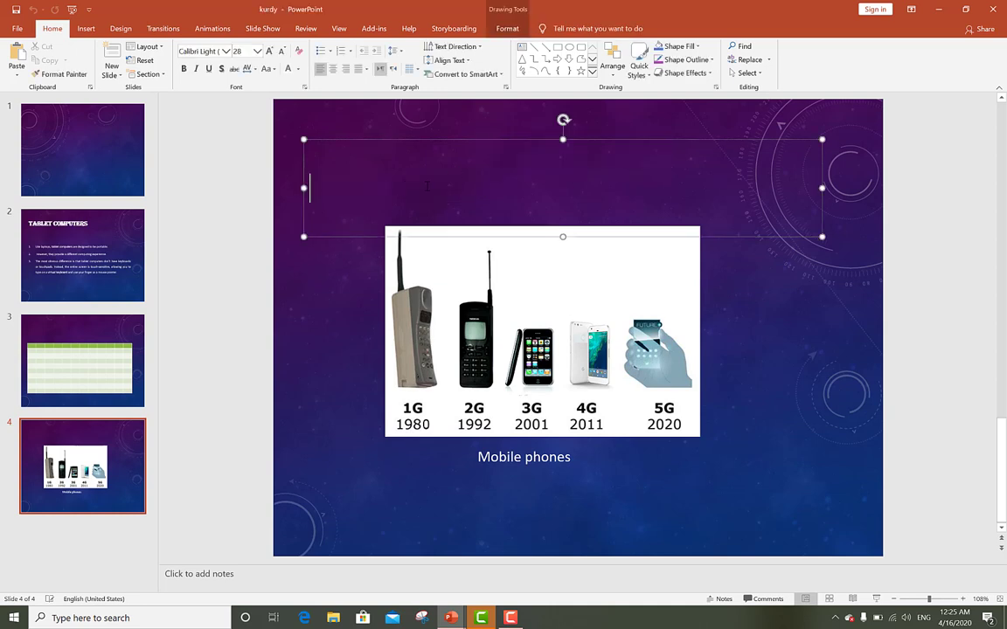
left_click_drag(520, 262, 530, 306)
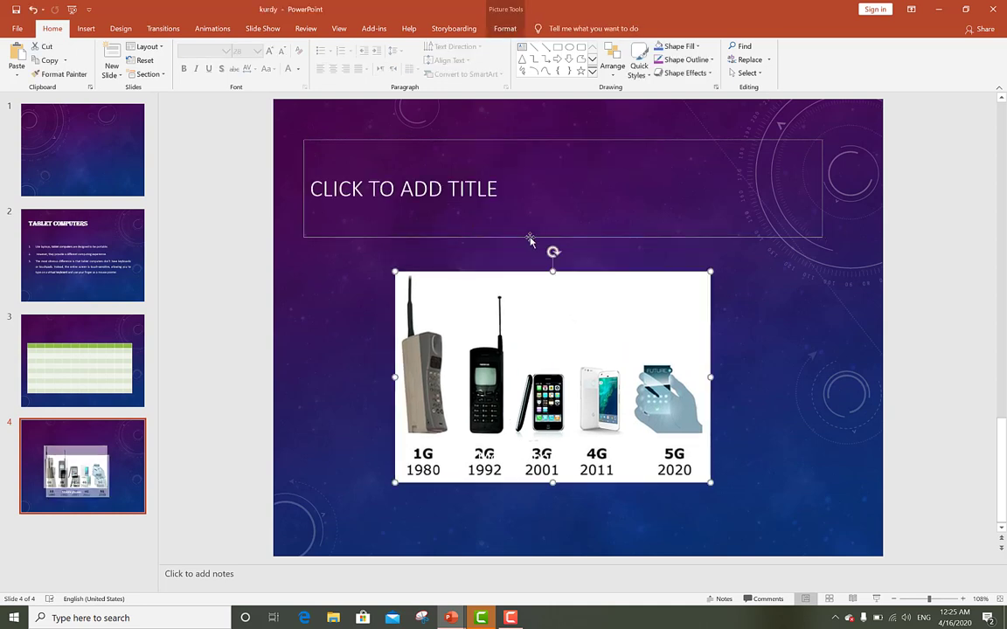
- Add a new Title and Content slide after slide 4 with Ctrl+M
left_click(537, 203)
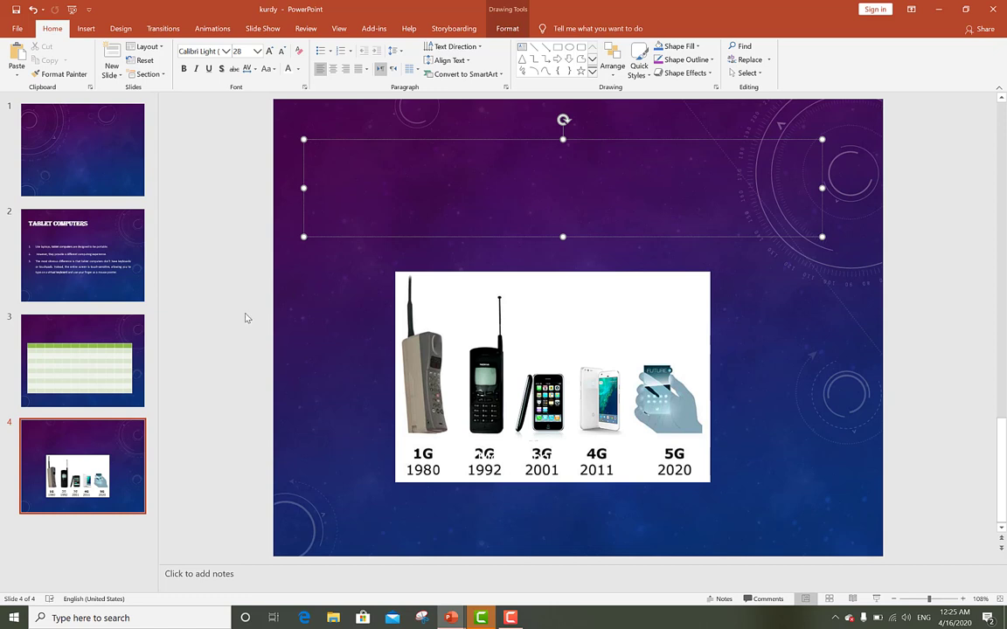
left_click(123, 499)
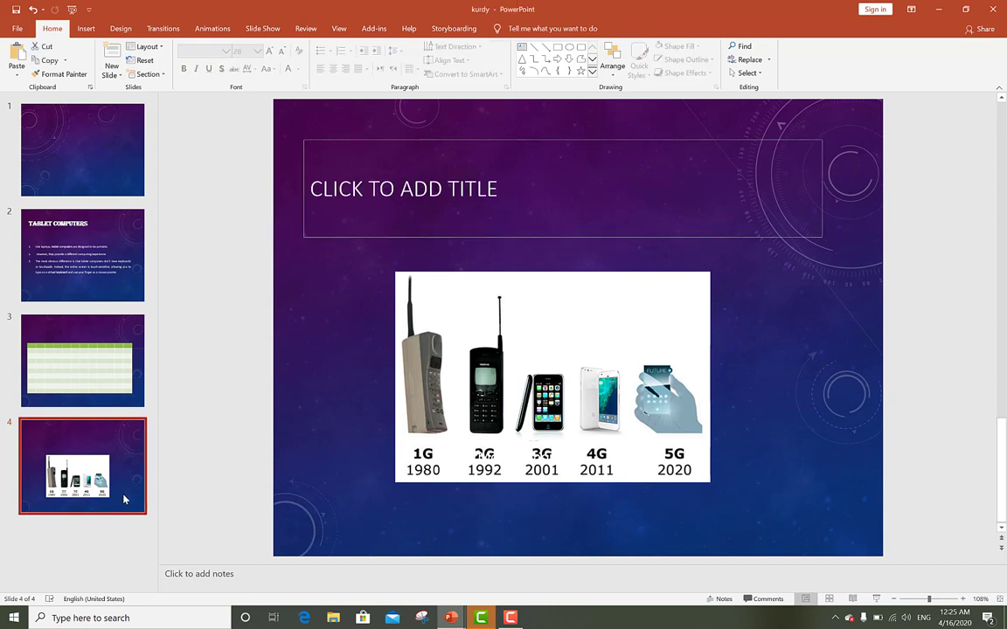
key("ctrl+m")
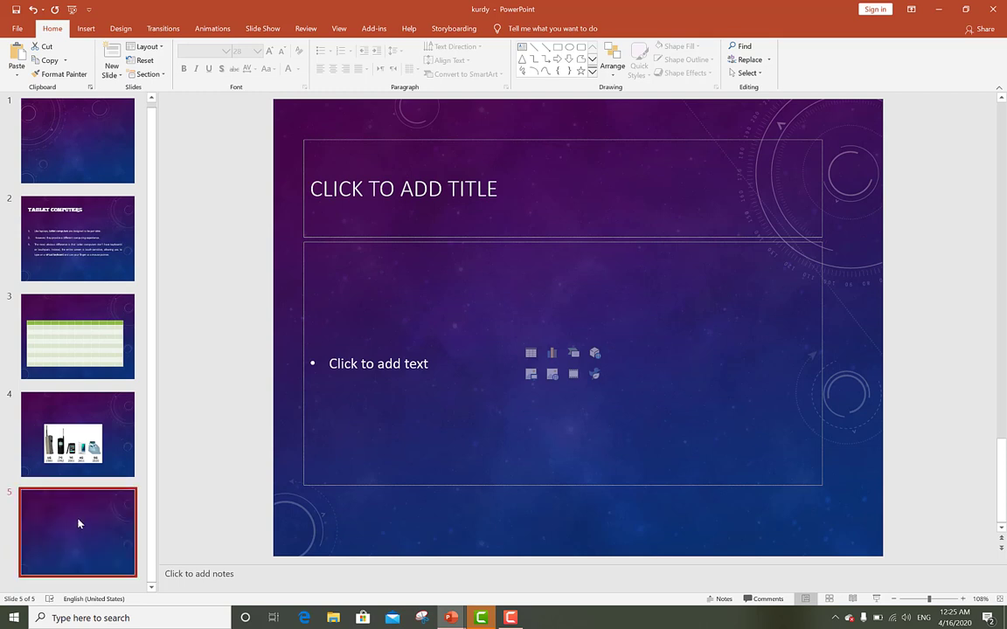
- Drag the new blank slide up to position 3, then delete it
mouse_move(78, 524)
left_mouse_down()
mouse_move(78, 301)
mouse_move(79, 440)
mouse_move(73, 324)
left_mouse_up()
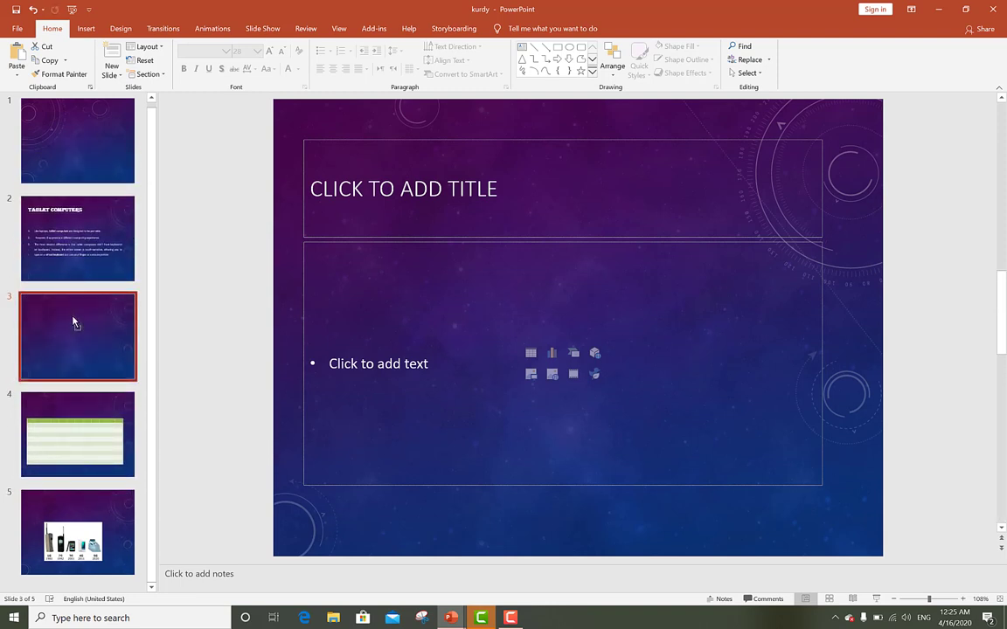
left_click(99, 248)
left_click(102, 304)
key("Delete")
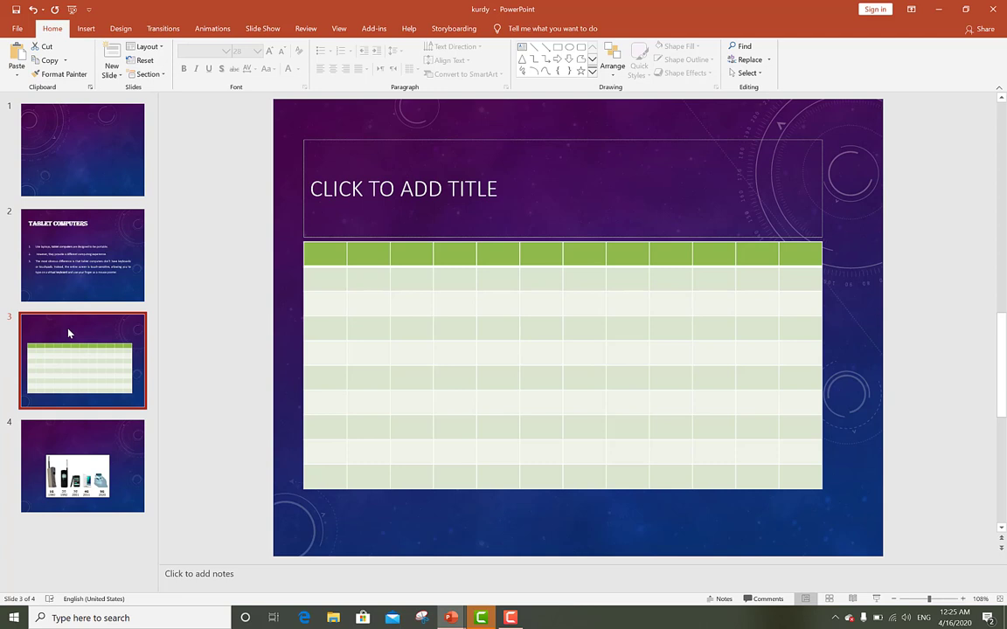
- Dismiss the save-changes prompt when closing, then minimize PowerPoint to reveal the desktop
left_click(994, 9)
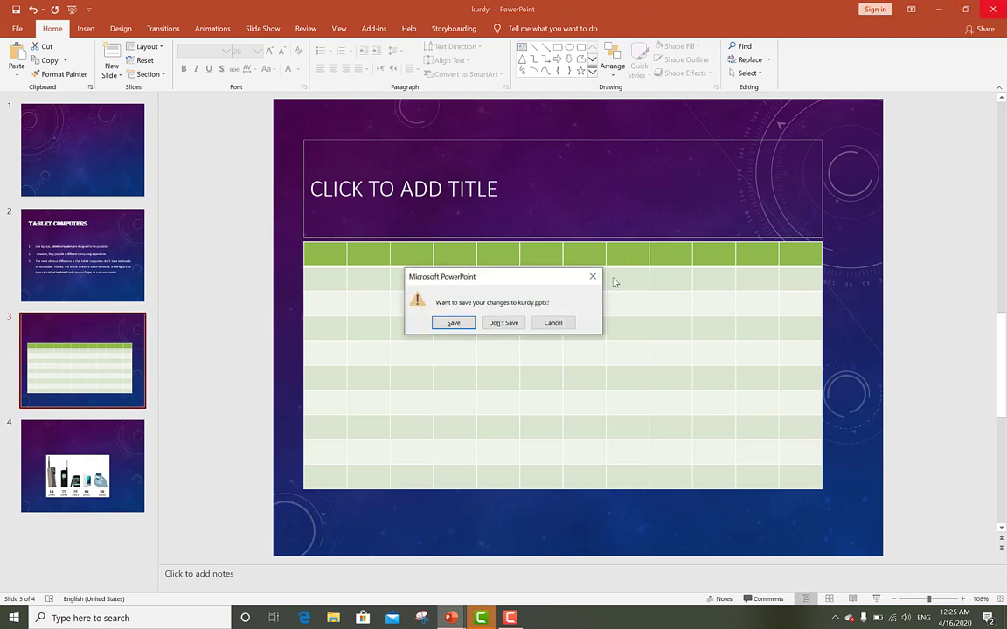
left_click(593, 278)
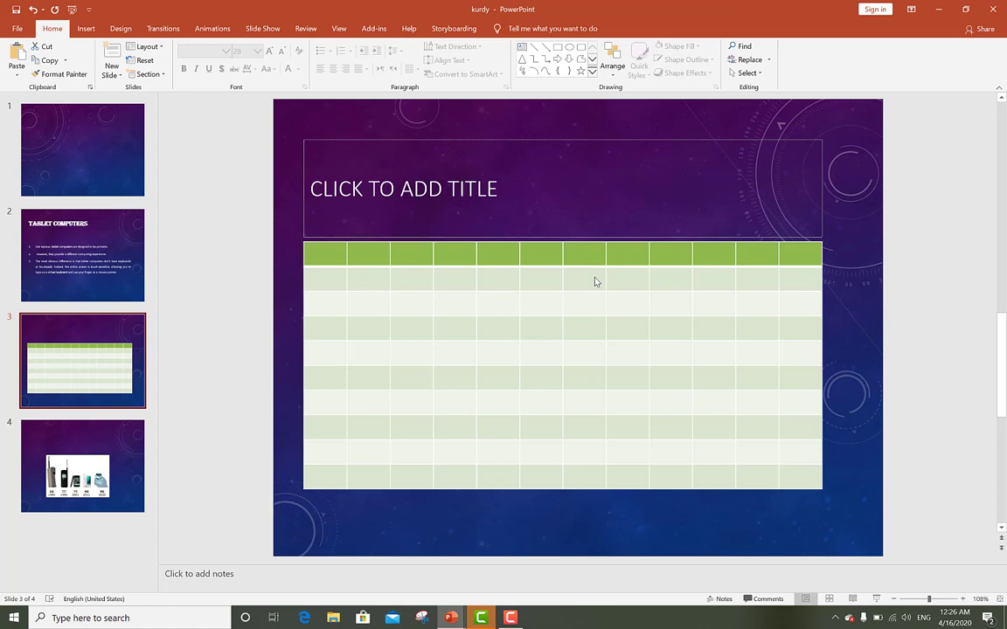
left_click(932, 11)
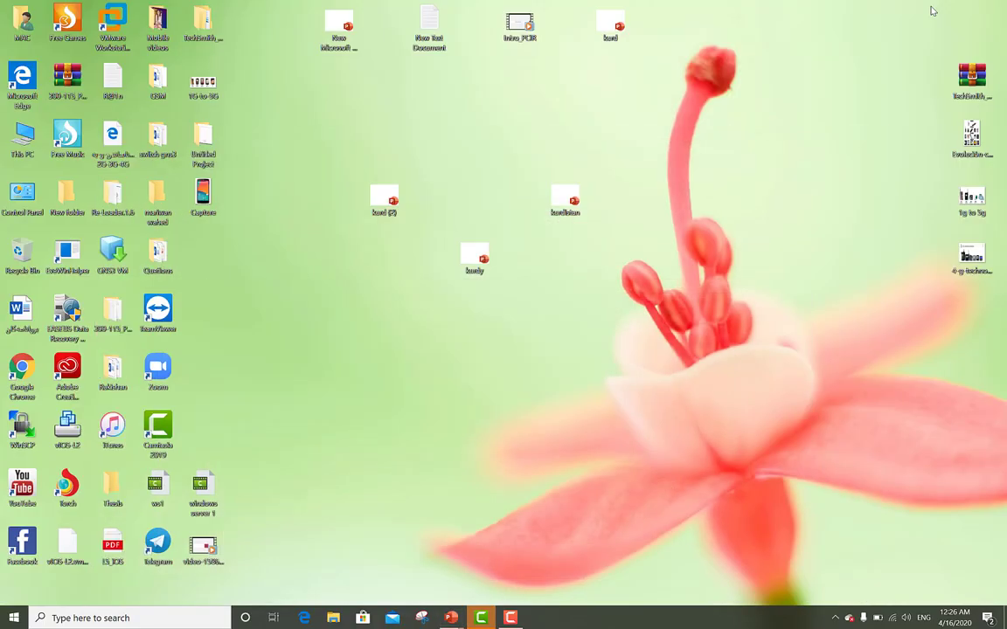